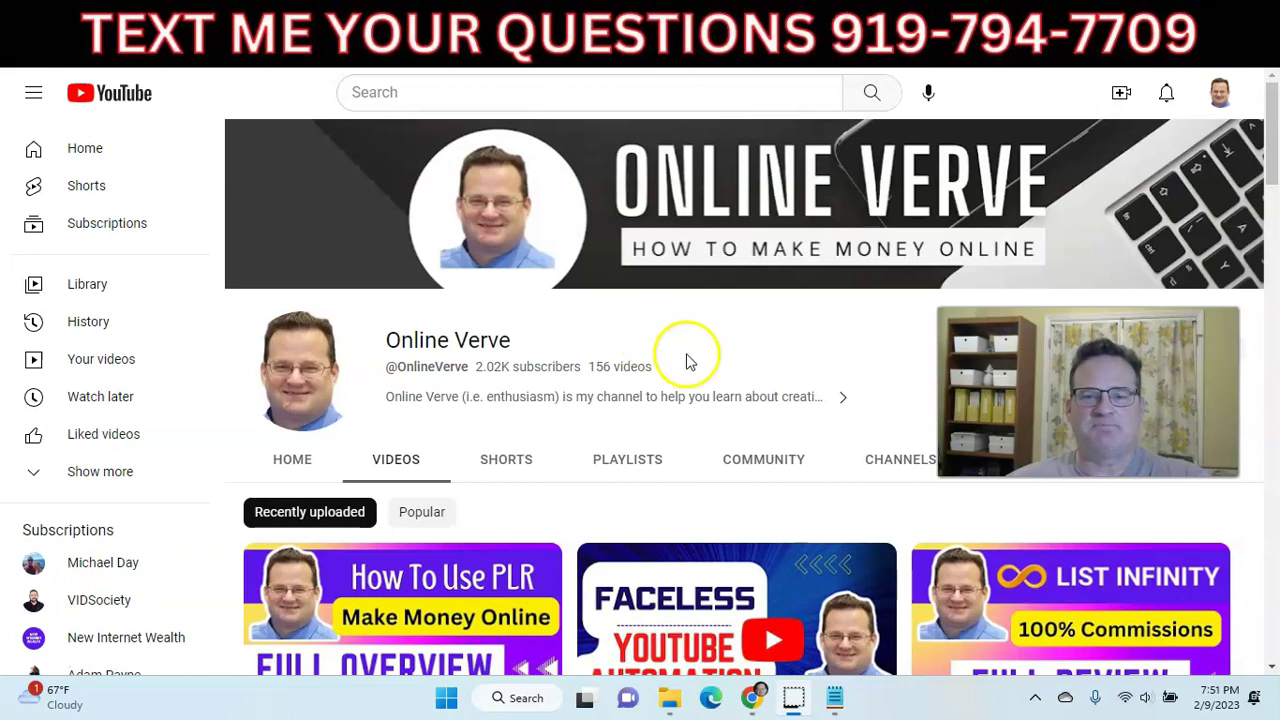
- Switch past the ShareASale page to Amazon and open the Best Sellers page
{"action": "left_click", "coordinate": [838, 12]}
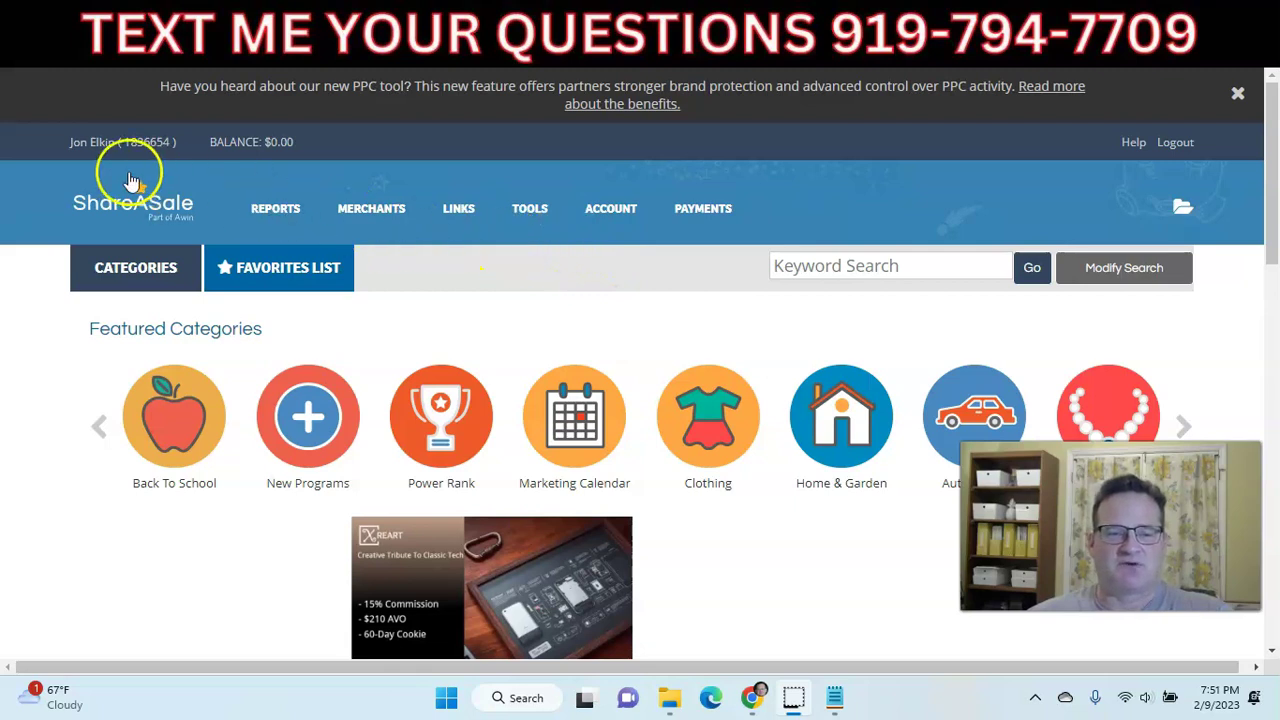
{"action": "left_click", "coordinate": [925, 25]}
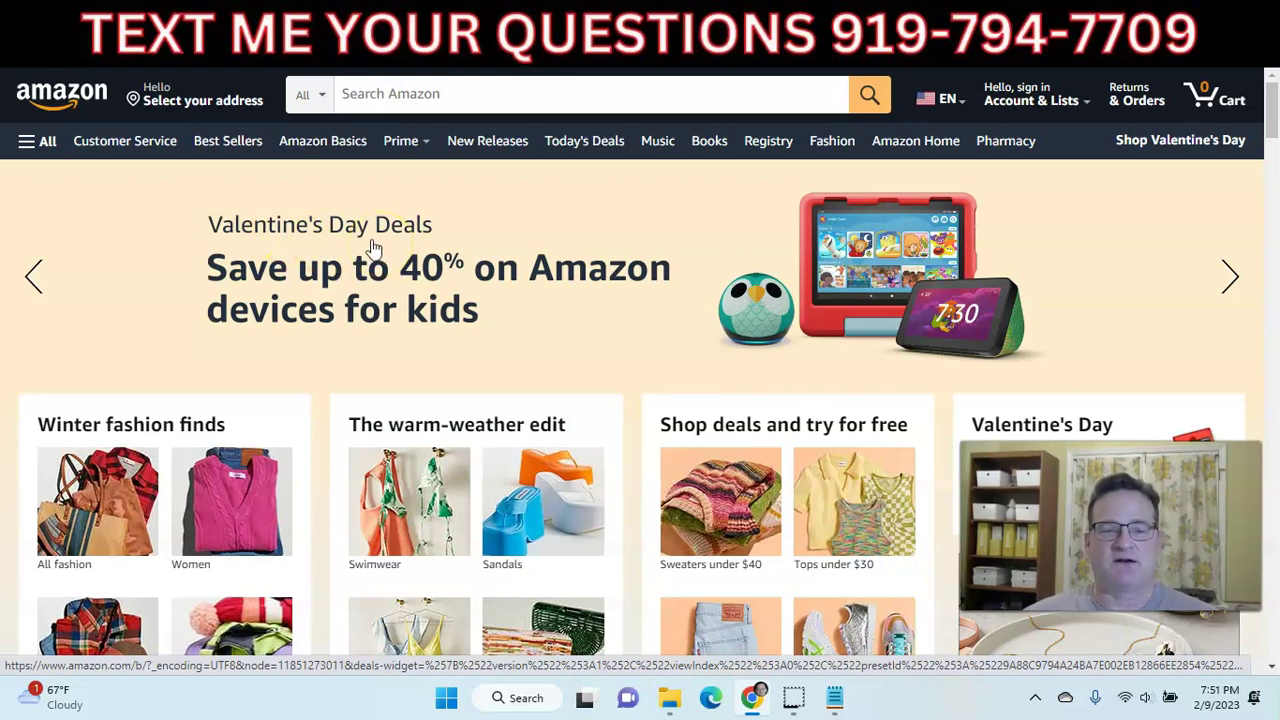
{"action": "left_click", "coordinate": [231, 155]}
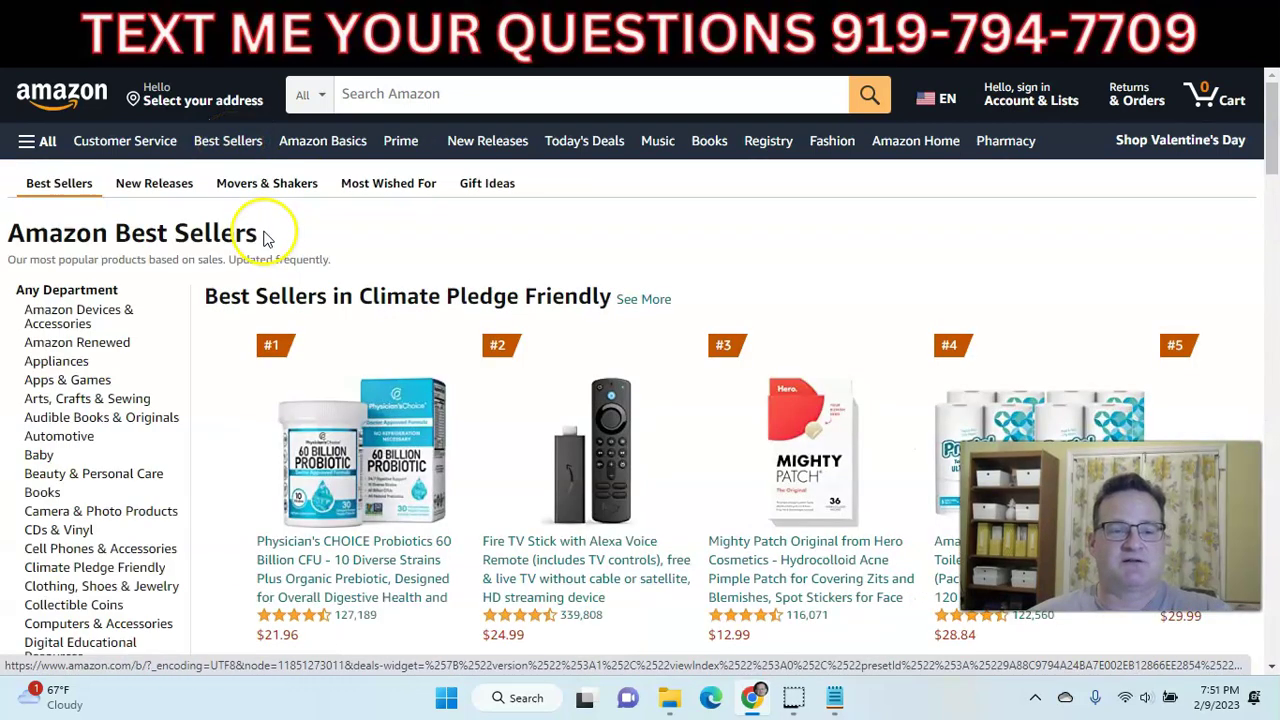
- Narrow the best sellers to Vitamins, Minerals & Supplements within the Health & Household department
{"action": "scroll", "coordinate": [91, 343], "scroll_direction": "down", "scroll_amount": 4}
{"action": "scroll", "coordinate": [87, 340], "scroll_direction": "down", "scroll_amount": 1}
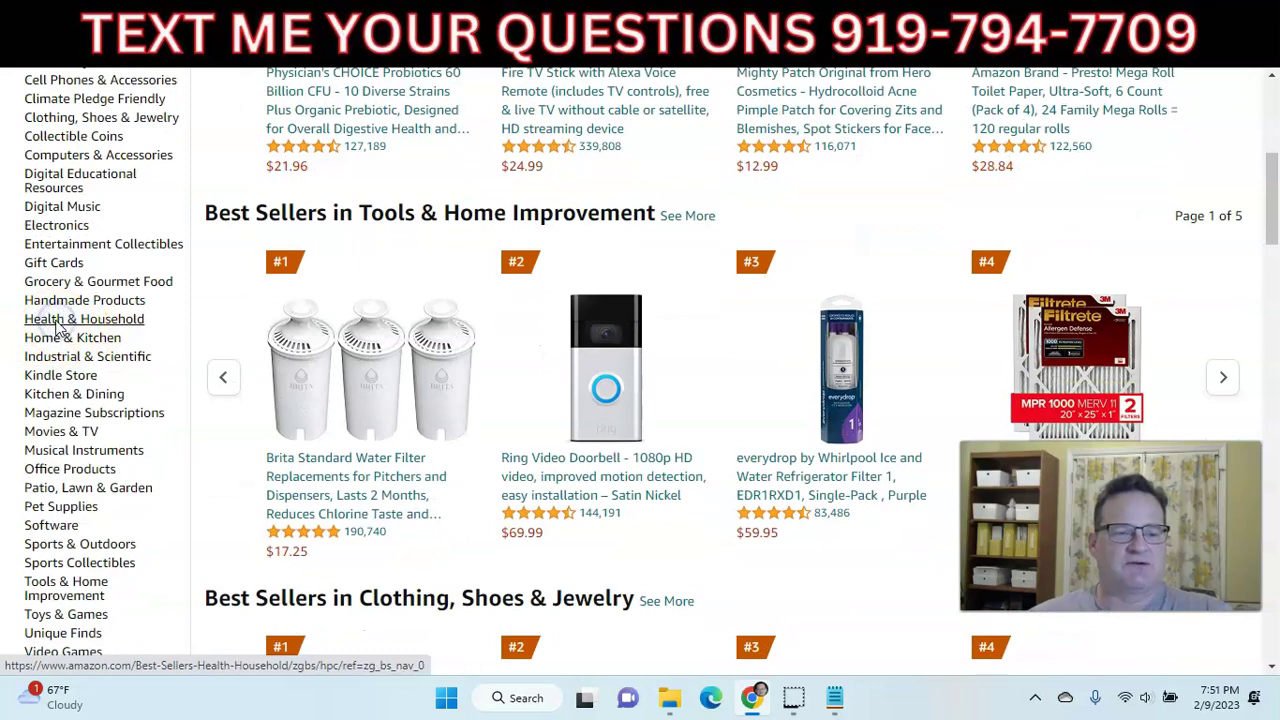
{"action": "left_click", "coordinate": [57, 328]}
{"action": "scroll", "coordinate": [126, 312], "scroll_direction": "down", "scroll_amount": 4}
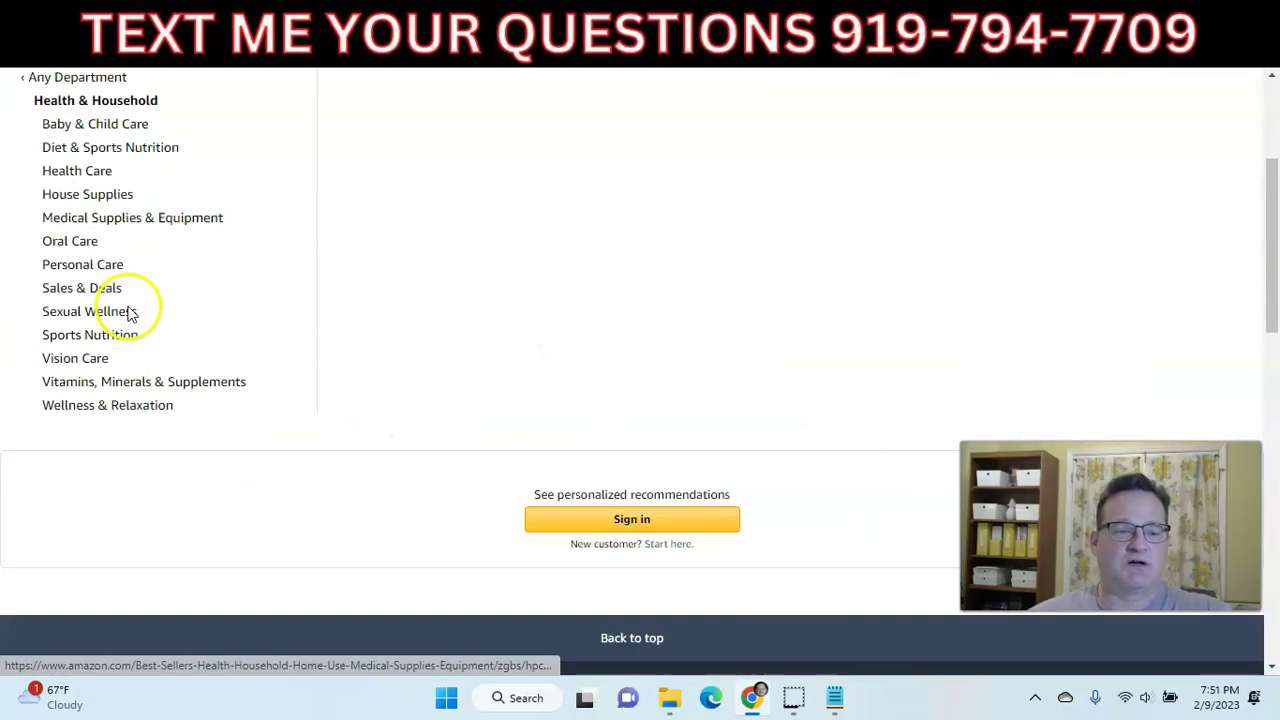
{"action": "left_click", "coordinate": [120, 276]}
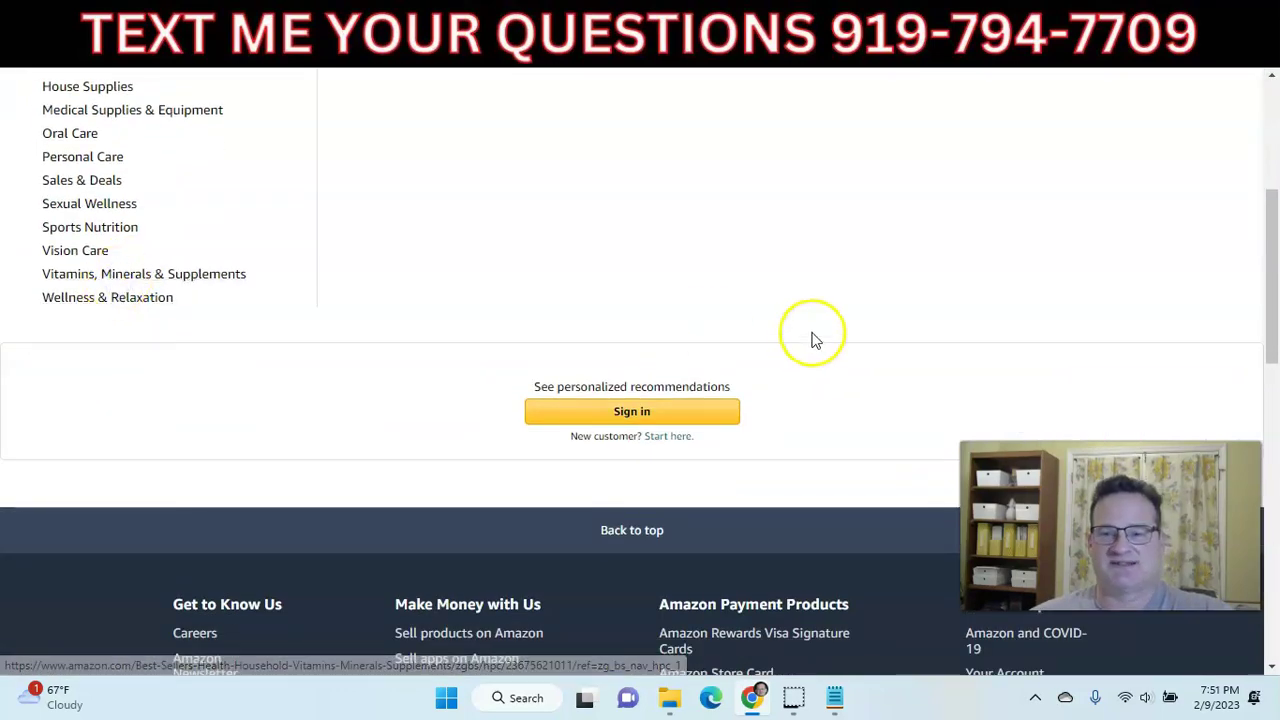
- Browse the supplement best sellers and open the Garden of Life Dr. Formulated Probiotics for Women product page
{"action": "scroll", "coordinate": [915, 308], "scroll_direction": "down", "scroll_amount": 2}
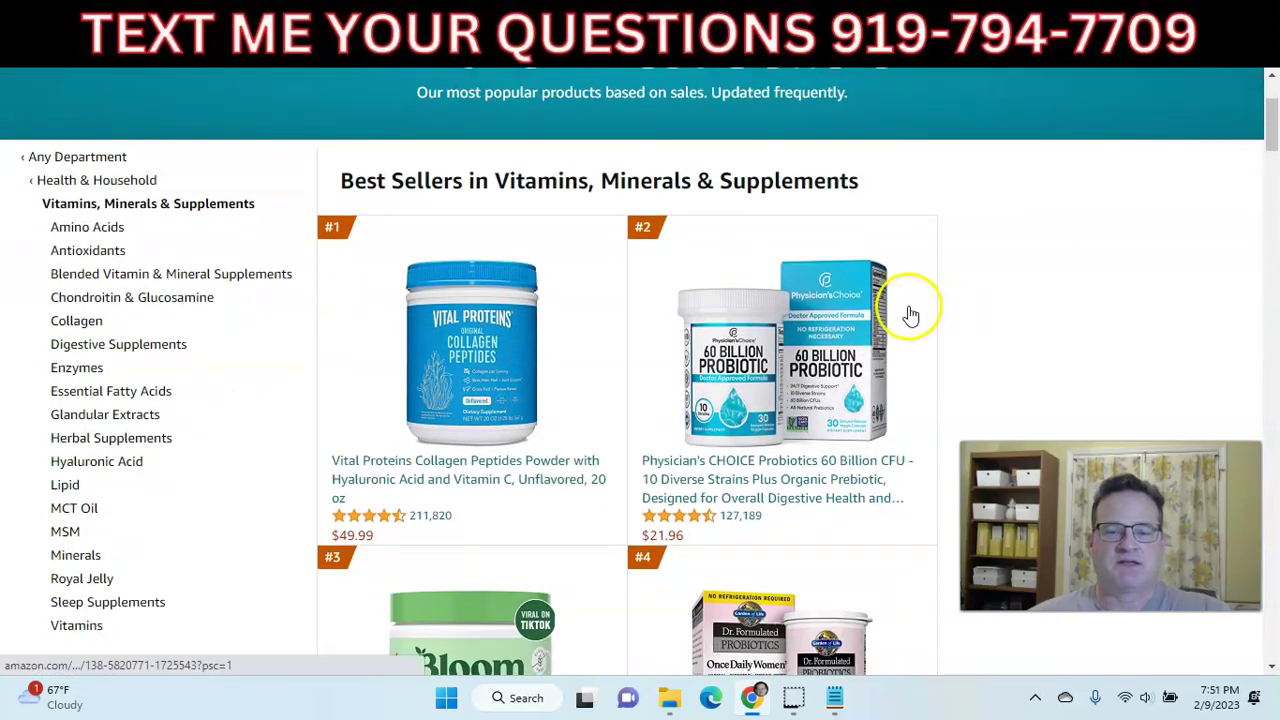
{"action": "scroll", "coordinate": [910, 316], "scroll_direction": "down", "scroll_amount": 1}
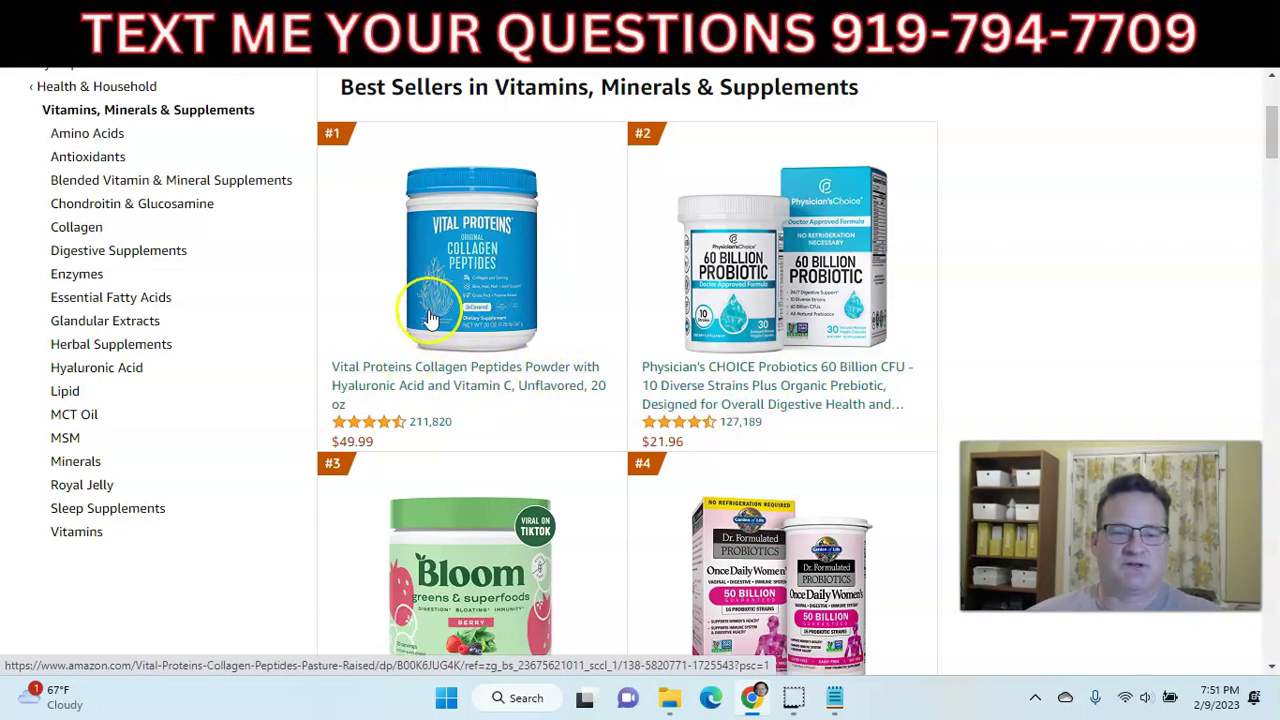
{"action": "scroll", "coordinate": [472, 331], "scroll_direction": "down", "scroll_amount": 1}
{"action": "scroll", "coordinate": [472, 331], "scroll_direction": "down", "scroll_amount": 1}
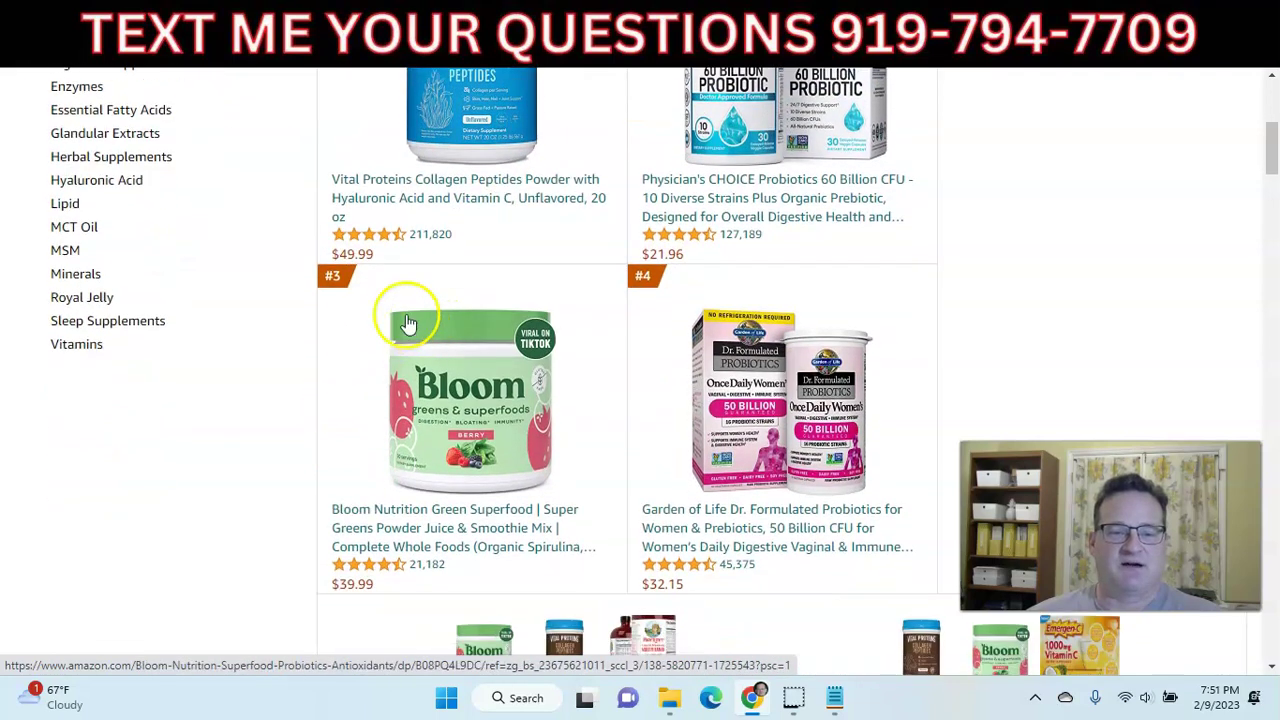
{"action": "scroll", "coordinate": [540, 271], "scroll_direction": "down", "scroll_amount": 2}
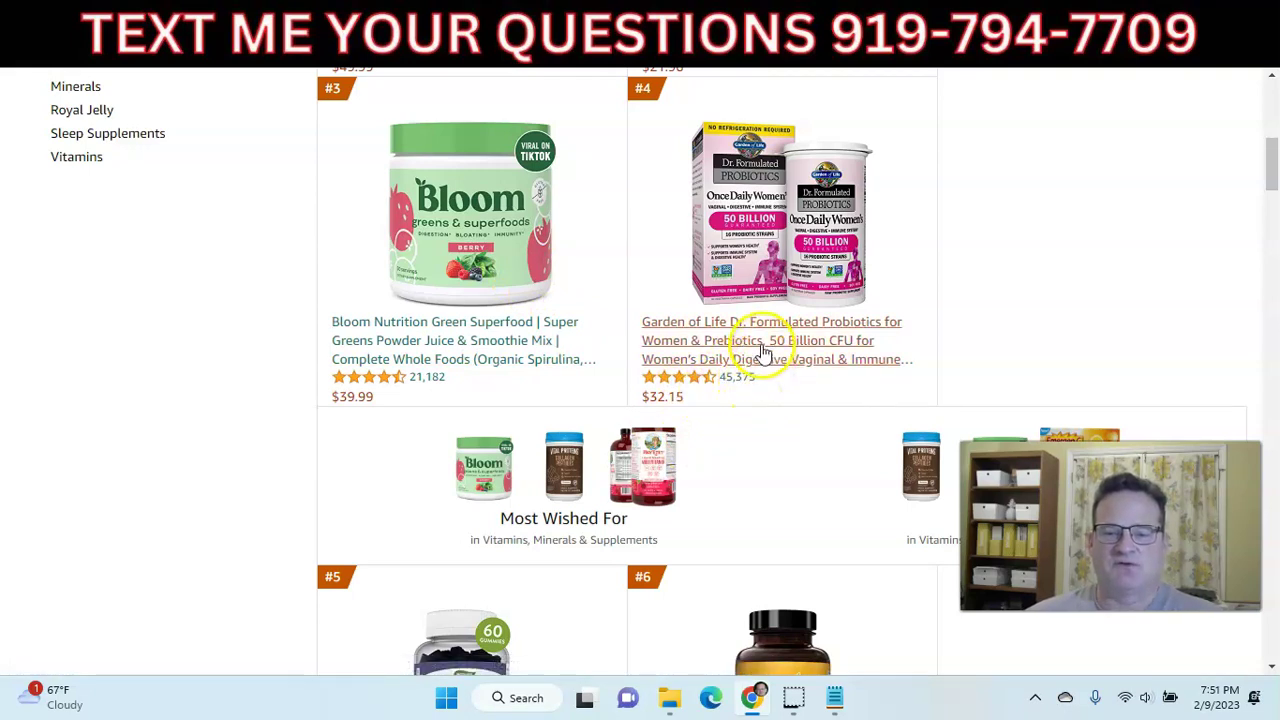
{"action": "left_click", "coordinate": [760, 345]}
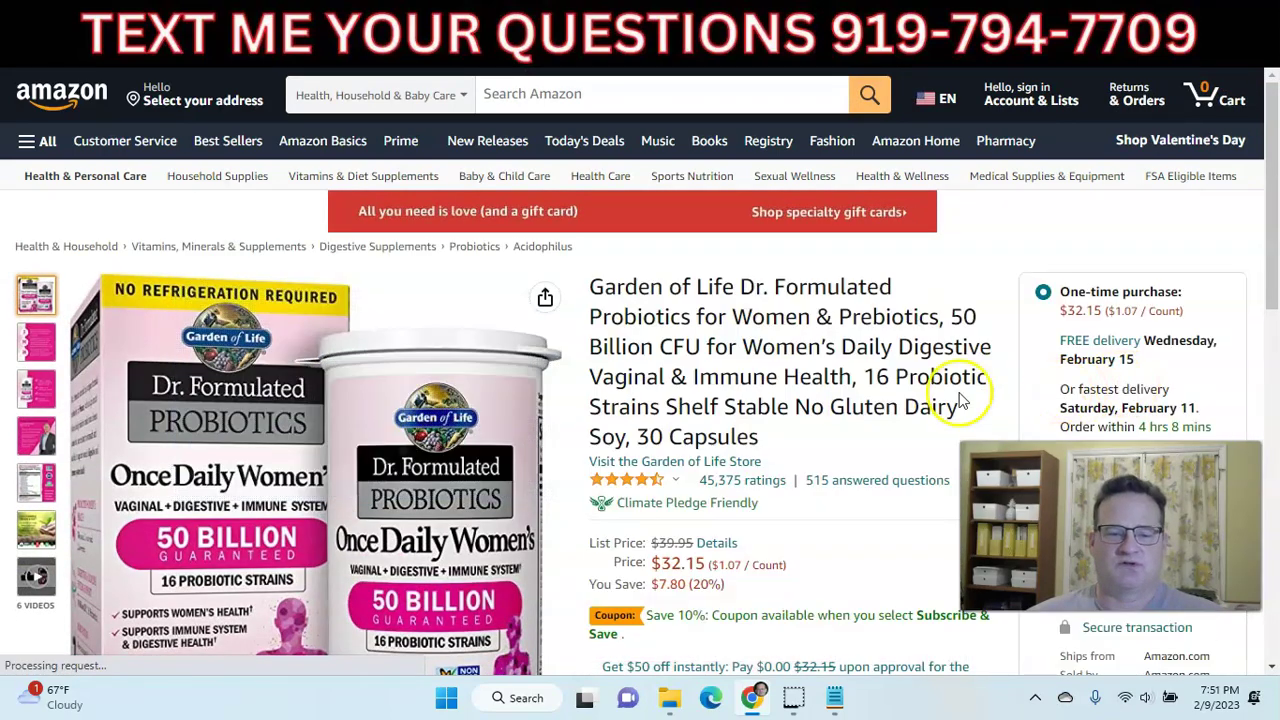
- Examine the probiotic's product page, from the item highlights through the brand and manufacturer sections to the product description
{"action": "scroll", "coordinate": [891, 320], "scroll_direction": "down", "scroll_amount": 2}
{"action": "scroll", "coordinate": [826, 352], "scroll_direction": "down", "scroll_amount": 3}
{"action": "scroll", "coordinate": [826, 352], "scroll_direction": "down", "scroll_amount": 3}
{"action": "scroll", "coordinate": [690, 320], "scroll_direction": "down", "scroll_amount": 1}
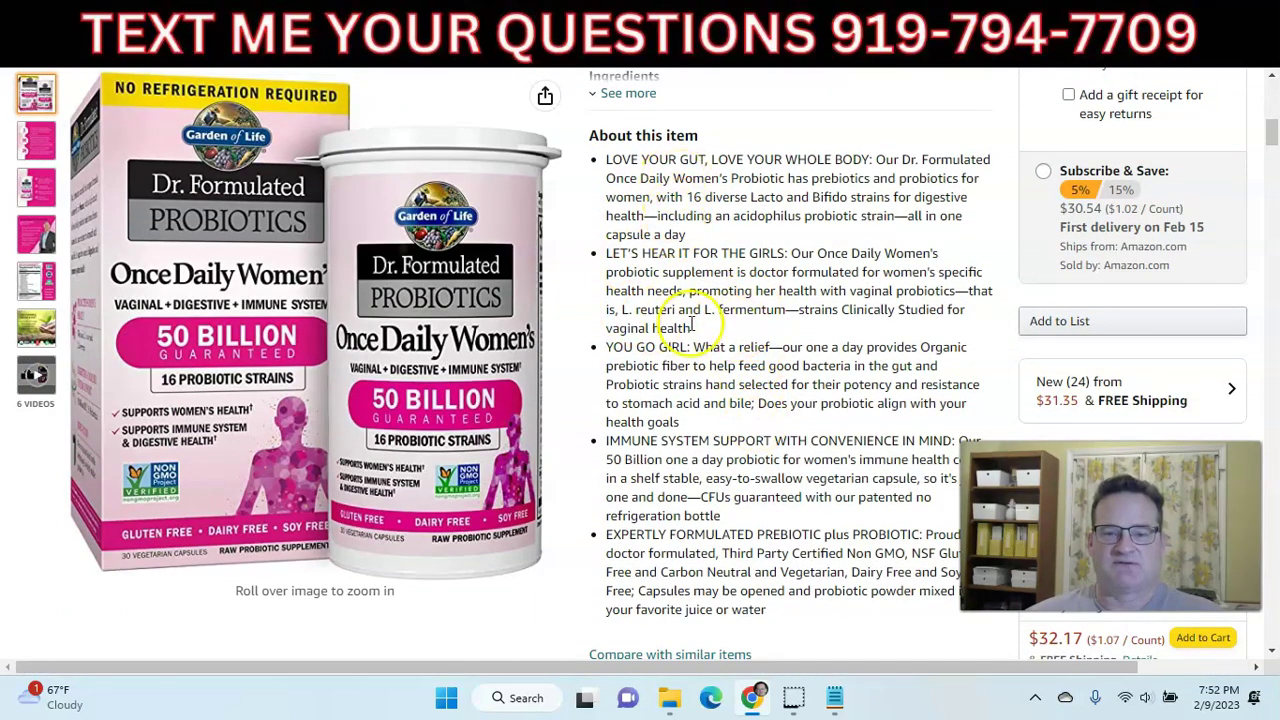
{"action": "scroll", "coordinate": [672, 314], "scroll_direction": "down", "scroll_amount": 10}
{"action": "scroll", "coordinate": [632, 316], "scroll_direction": "down", "scroll_amount": 6}
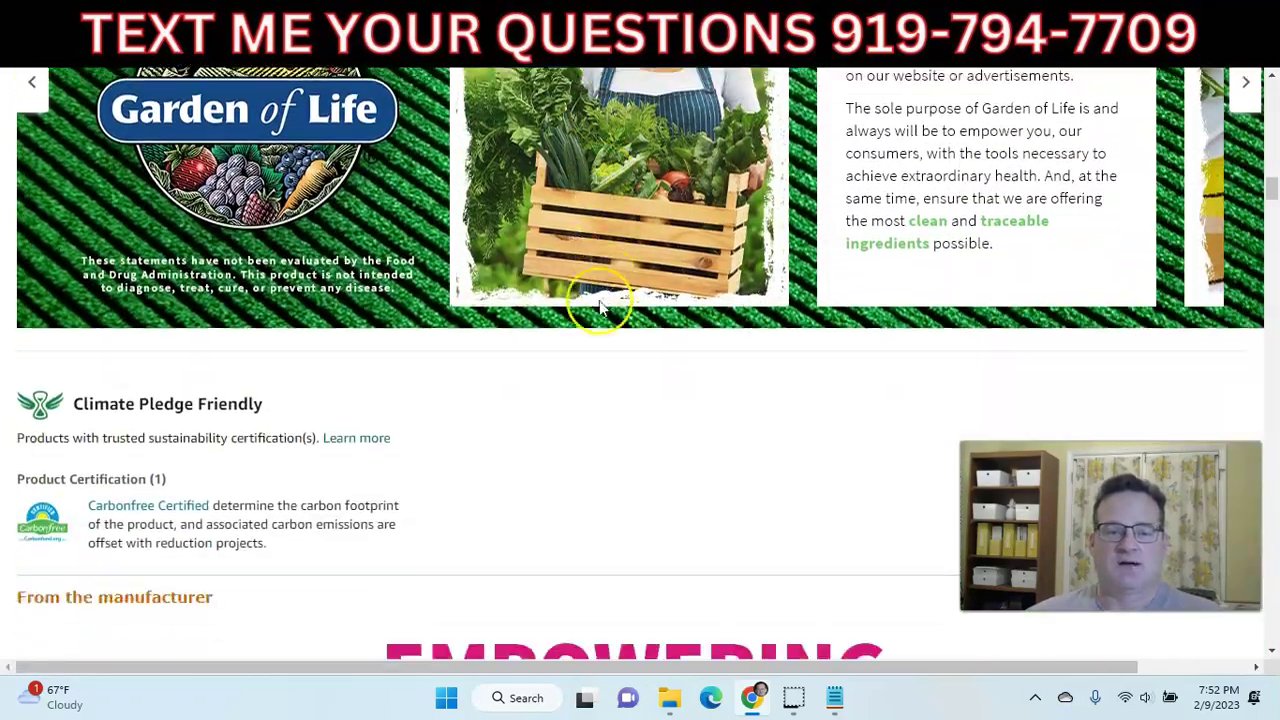
{"action": "scroll", "coordinate": [600, 308], "scroll_direction": "down", "scroll_amount": 8}
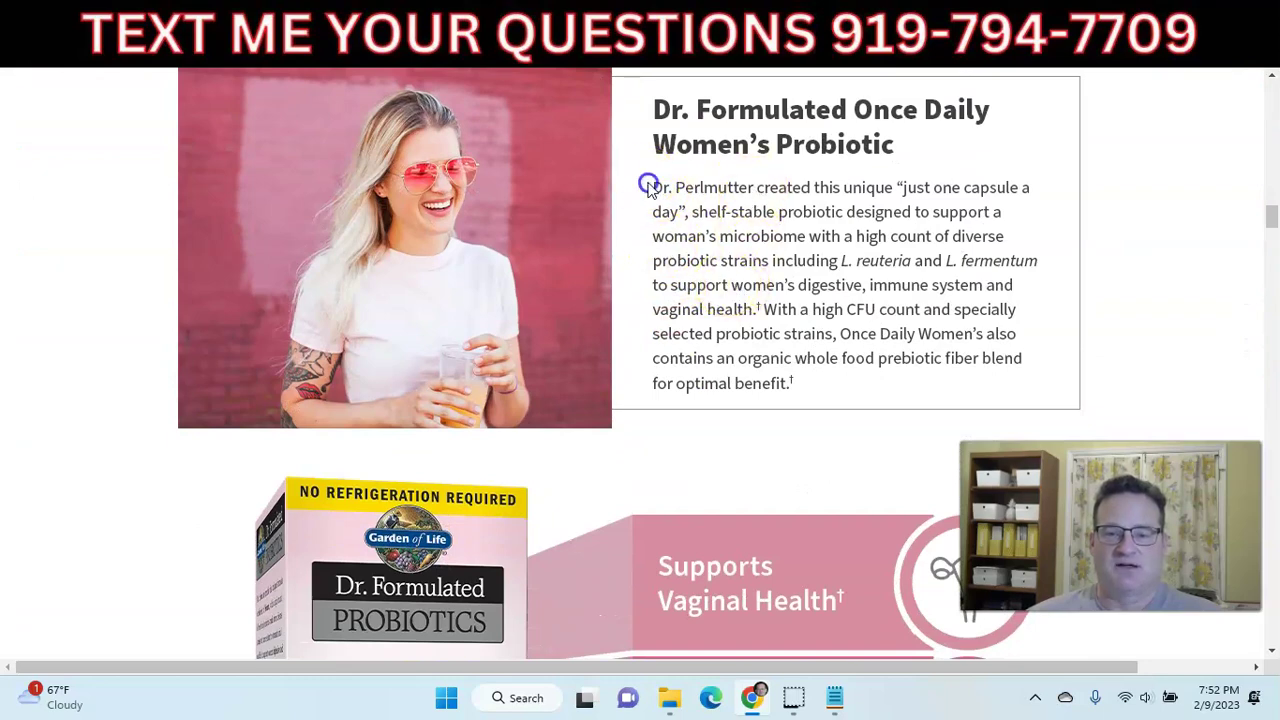
{"action": "scroll", "coordinate": [672, 300], "scroll_direction": "down", "scroll_amount": 4}
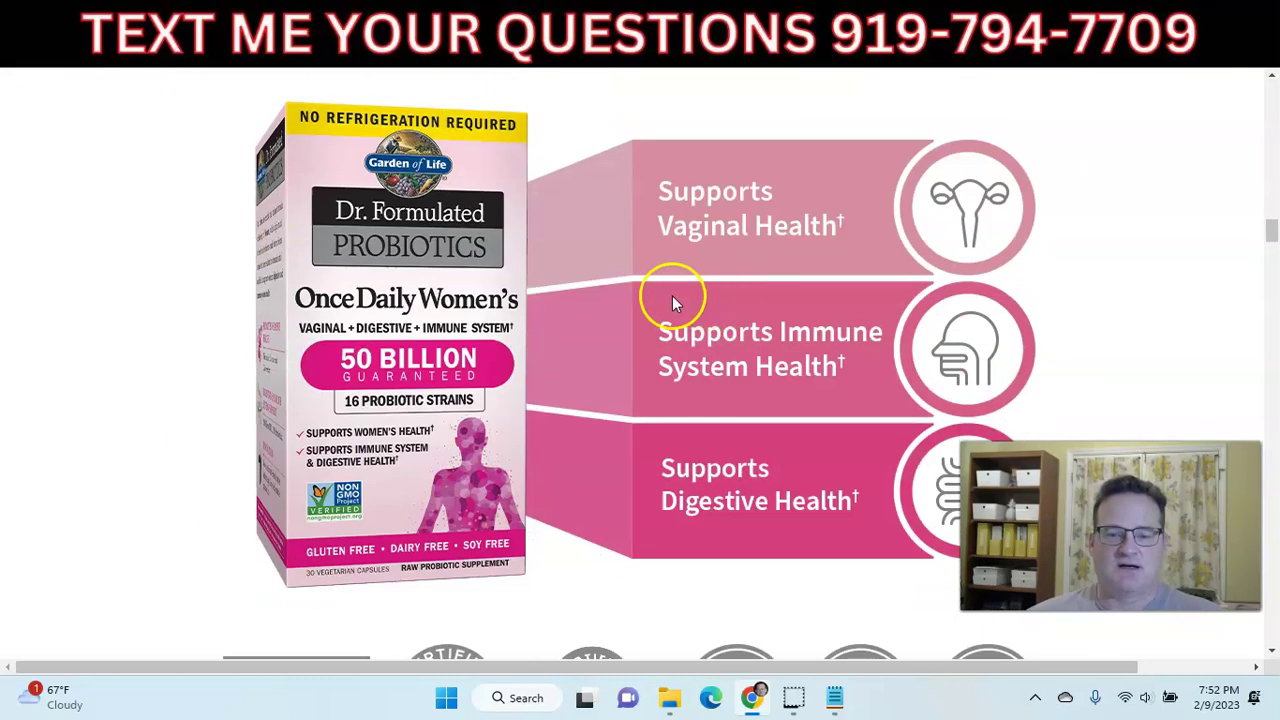
{"action": "scroll", "coordinate": [672, 300], "scroll_direction": "down", "scroll_amount": 10}
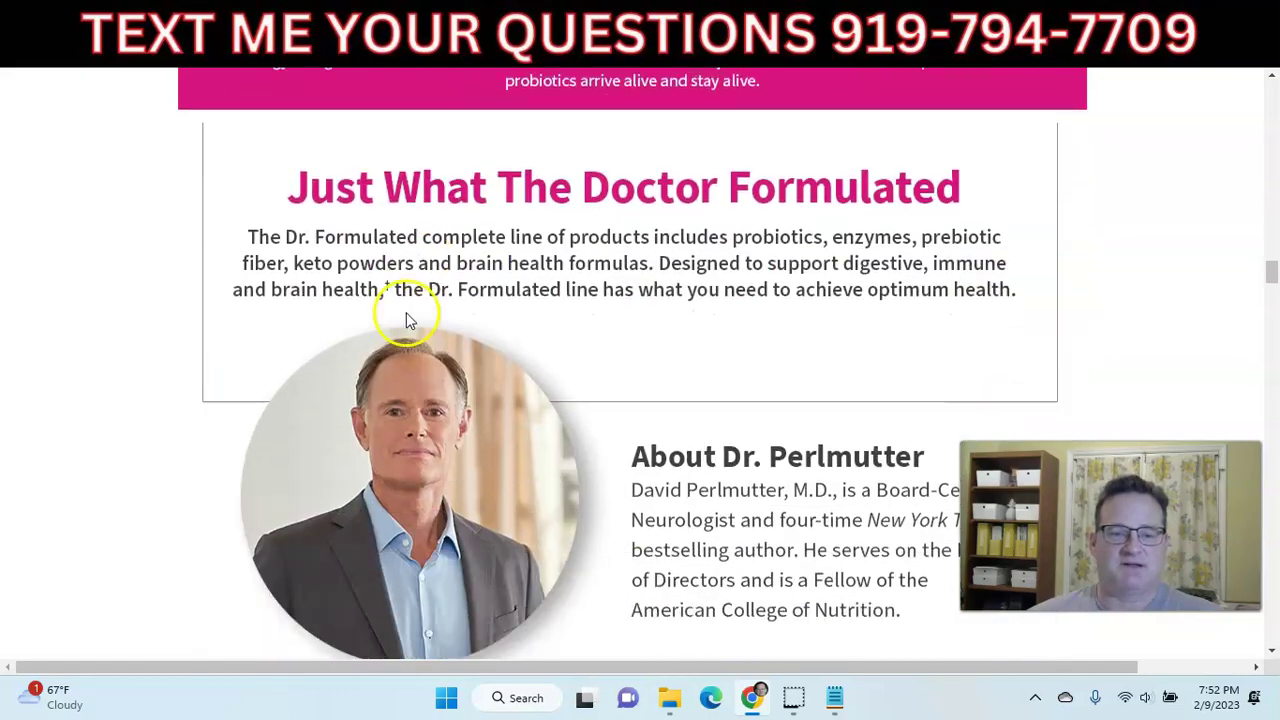
{"action": "scroll", "coordinate": [650, 300], "scroll_direction": "down", "scroll_amount": 8}
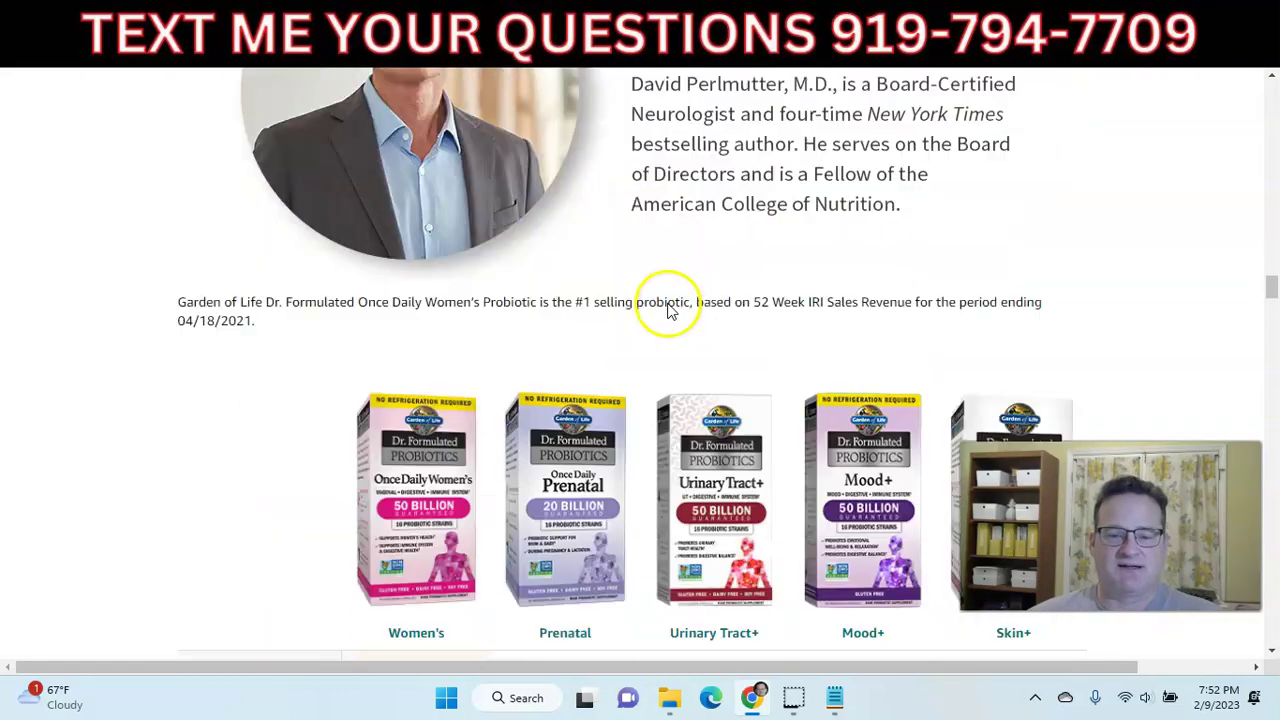
{"action": "scroll", "coordinate": [668, 310], "scroll_direction": "down", "scroll_amount": 14}
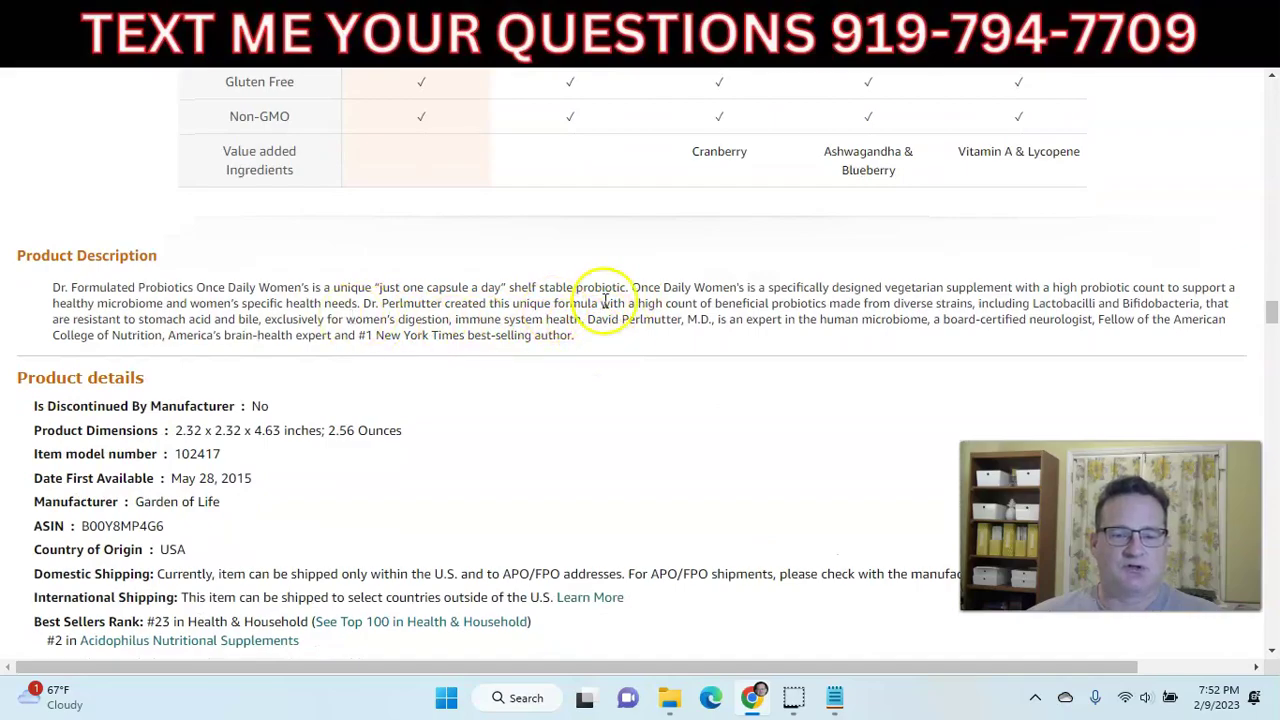
- Copy all the bullet points under "About this item" on the probiotic's product page
{"action": "scroll", "coordinate": [608, 303], "scroll_direction": "up", "scroll_amount": 20}
{"action": "scroll", "coordinate": [608, 306], "scroll_direction": "up", "scroll_amount": 15}
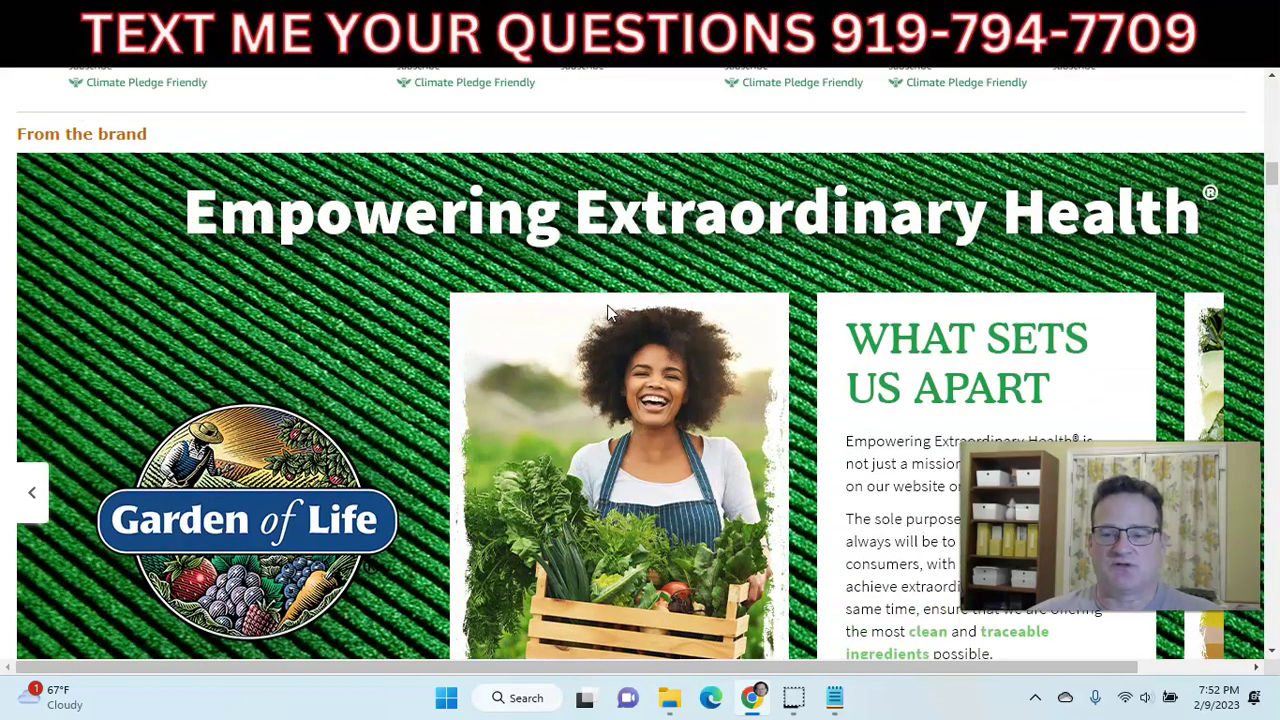
{"action": "scroll", "coordinate": [608, 312], "scroll_direction": "up", "scroll_amount": 20}
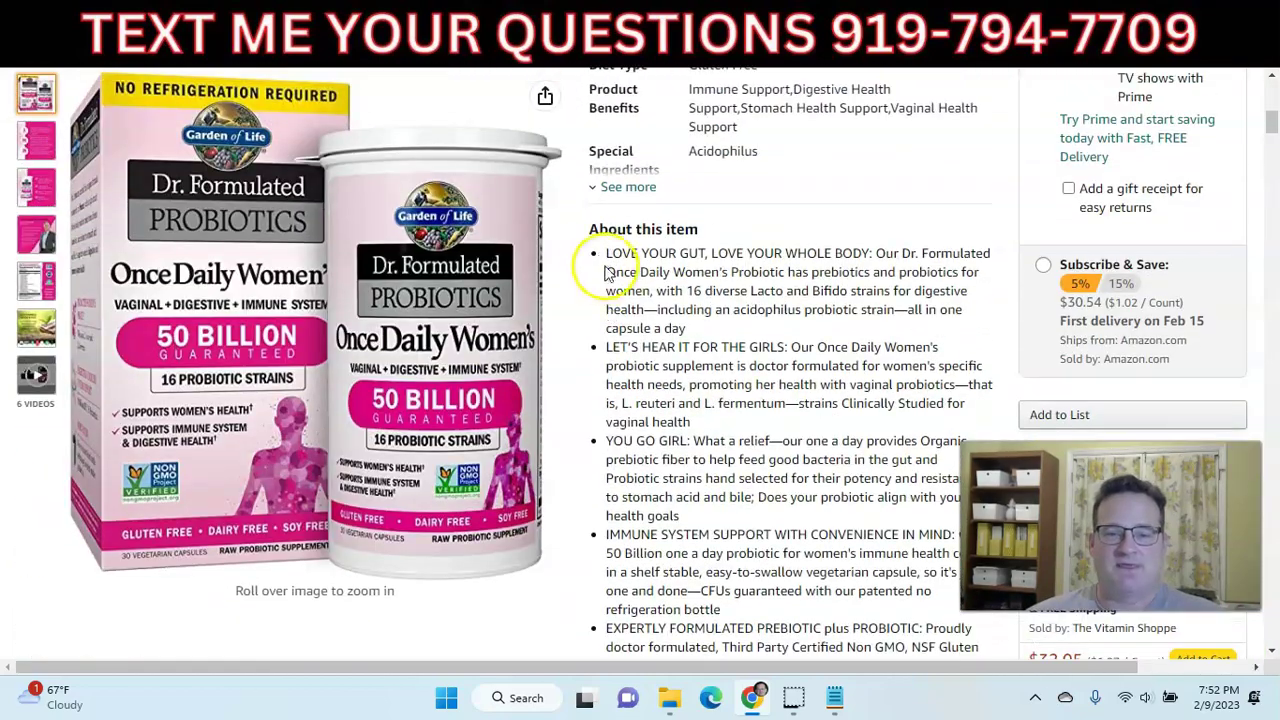
{"action": "scroll", "coordinate": [608, 225], "scroll_direction": "down", "scroll_amount": 1}
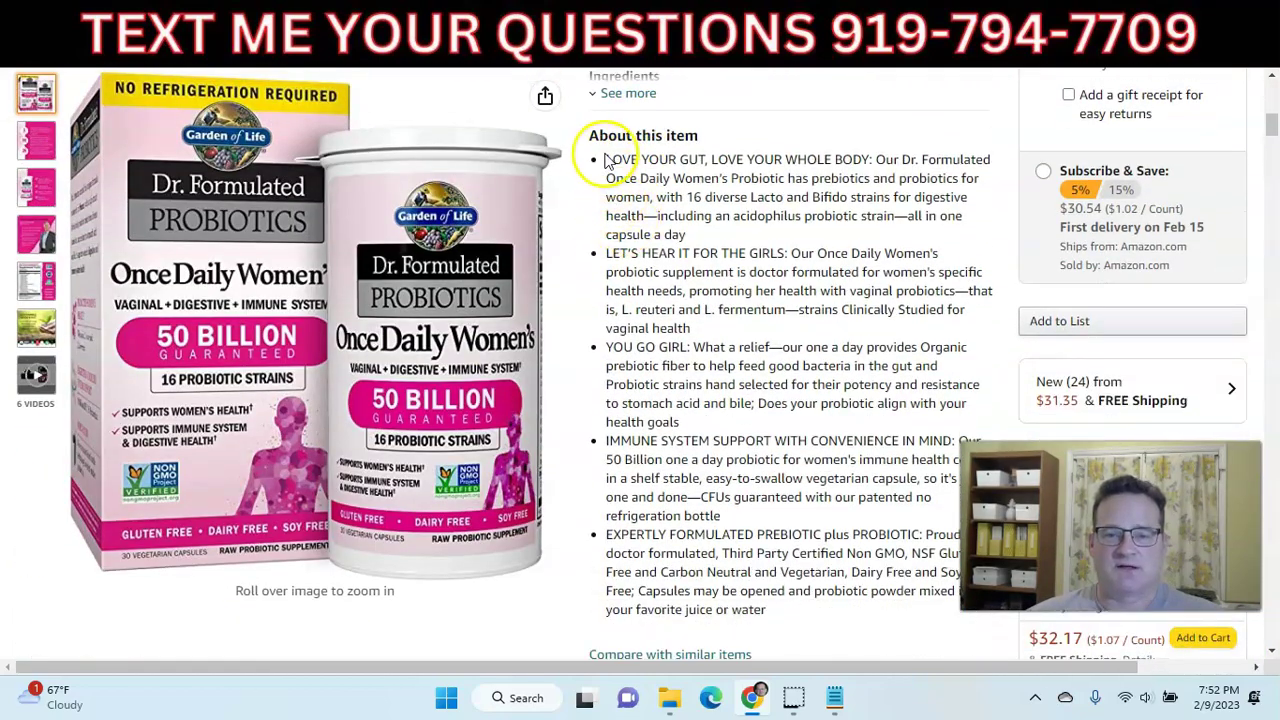
{"action": "left_click_drag", "start_coordinate": [606, 160], "coordinate": [787, 608]}
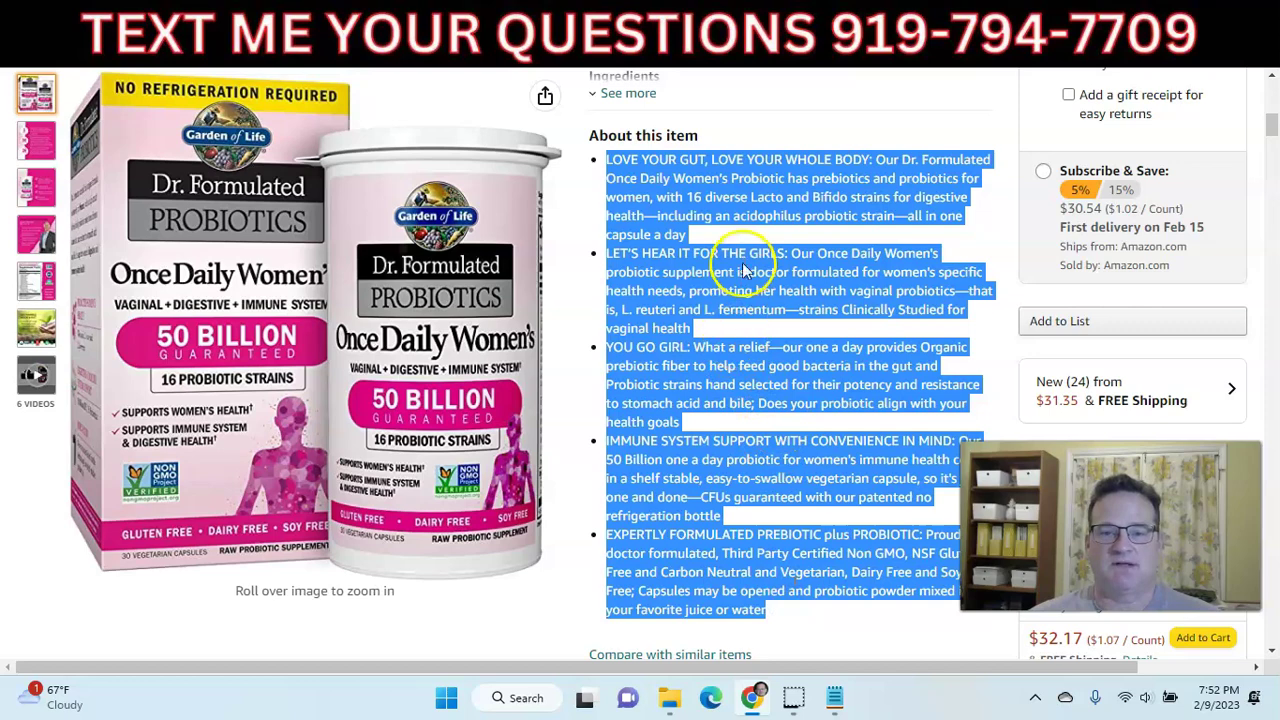
- Switch to ChatGPT and submit "write a youtube review script about the following information:" followed by the copied bullet points on a new line
{"action": "left_click", "coordinate": [632, 28]}
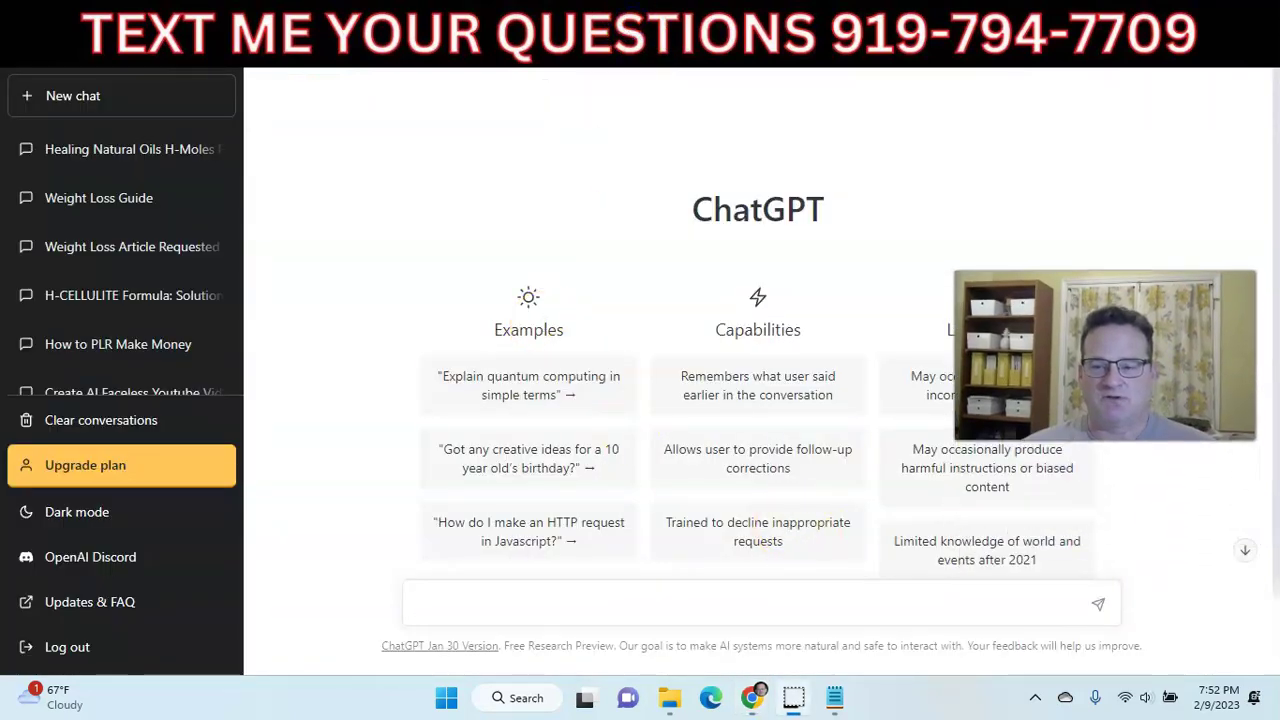
{"action": "left_click", "coordinate": [775, 602]}
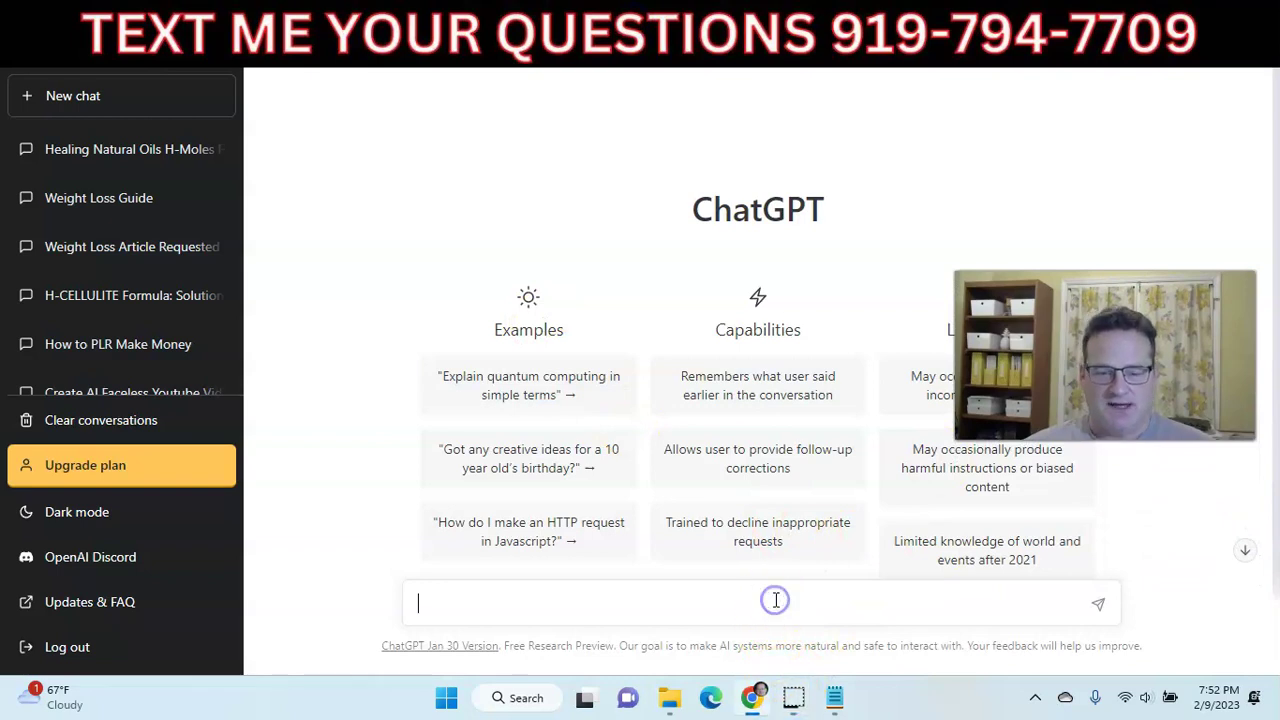
{"action": "type", "text": "write a youtube review script about the following information:"}
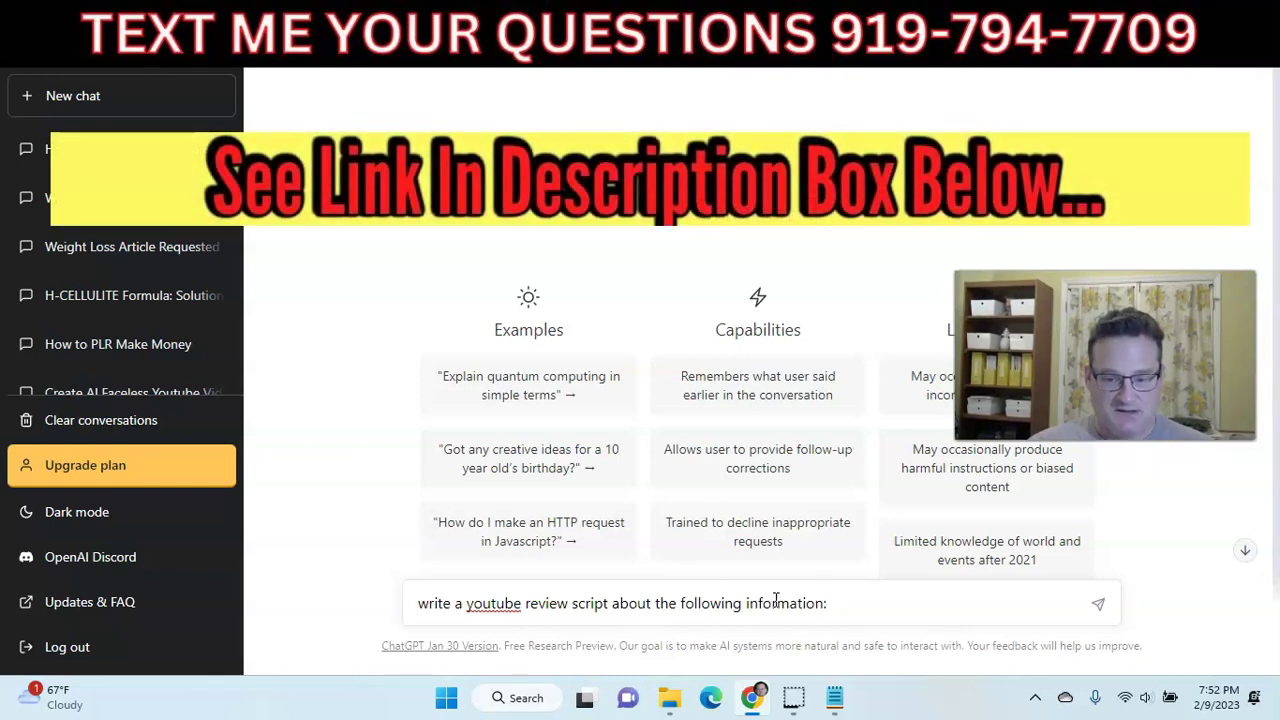
{"action": "key", "text": "shift+Return"}
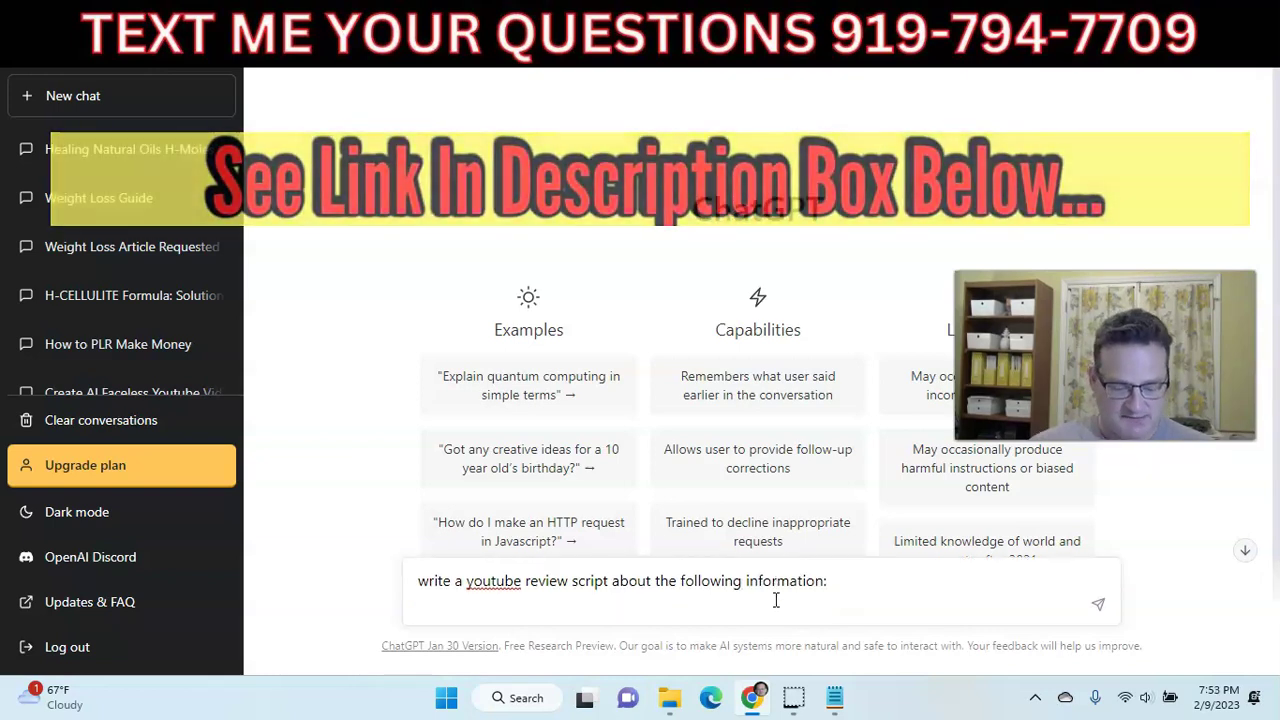
{"action": "key", "text": "ctrl+v"}
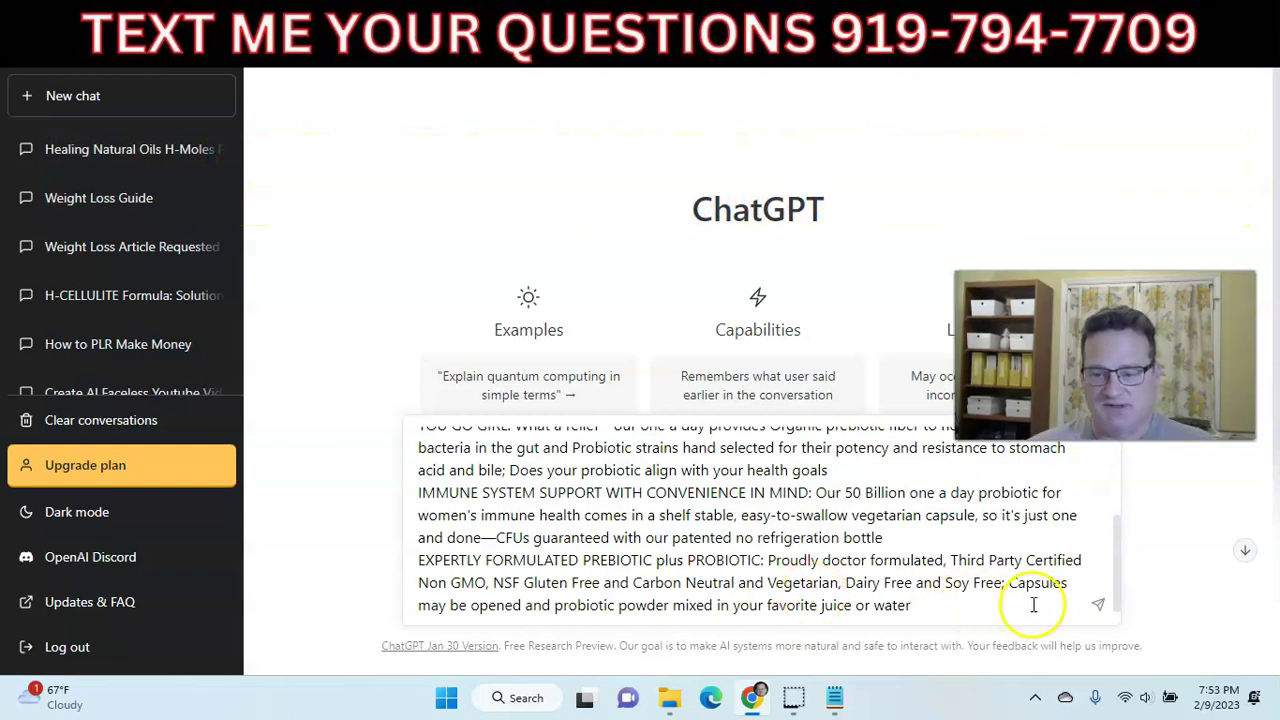
{"action": "left_click", "coordinate": [1097, 604]}
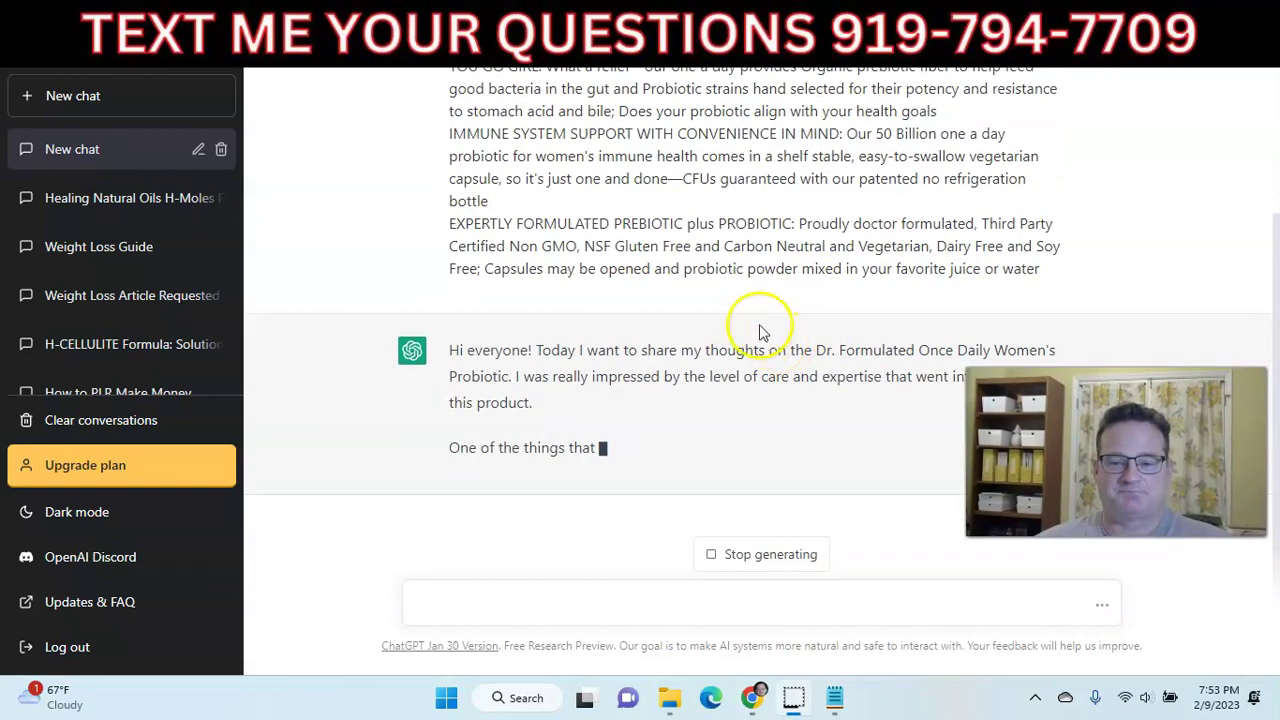
- View the Pictory home page and check on the review script in ChatGPT
{"action": "left_click", "coordinate": [705, 26]}
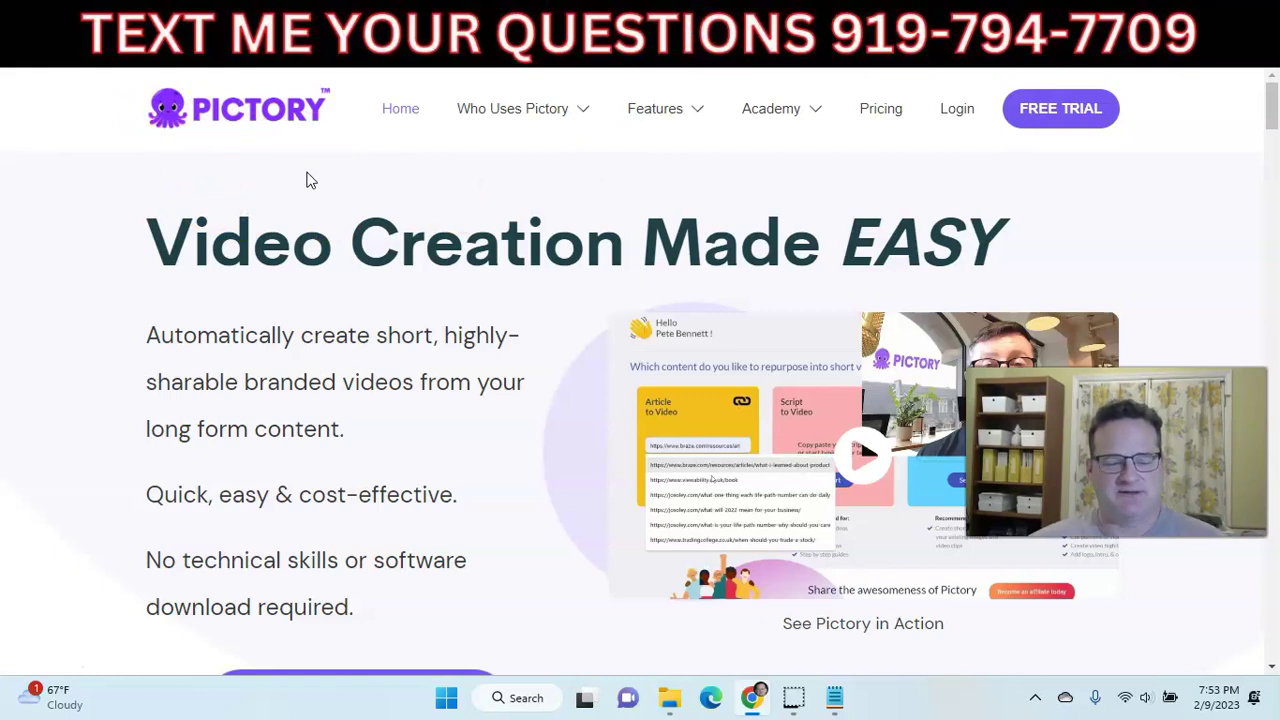
{"action": "left_click", "coordinate": [392, 193]}
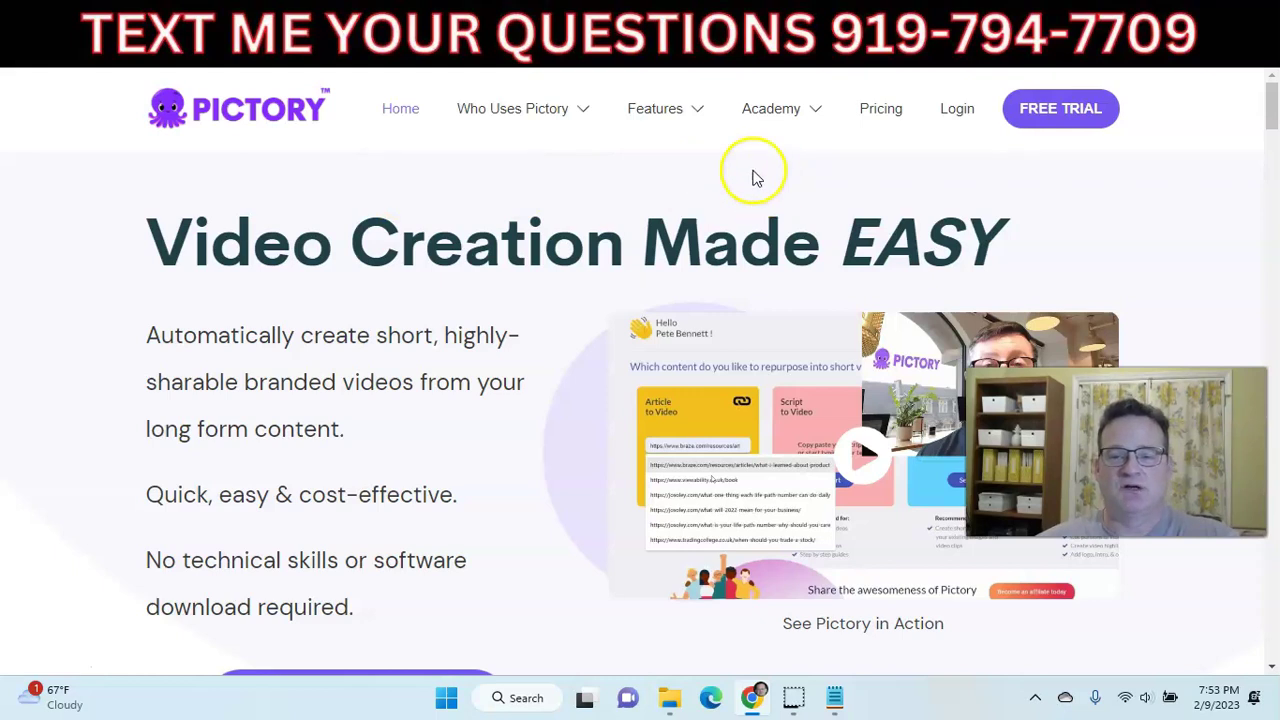
{"action": "left_click", "coordinate": [640, 30]}
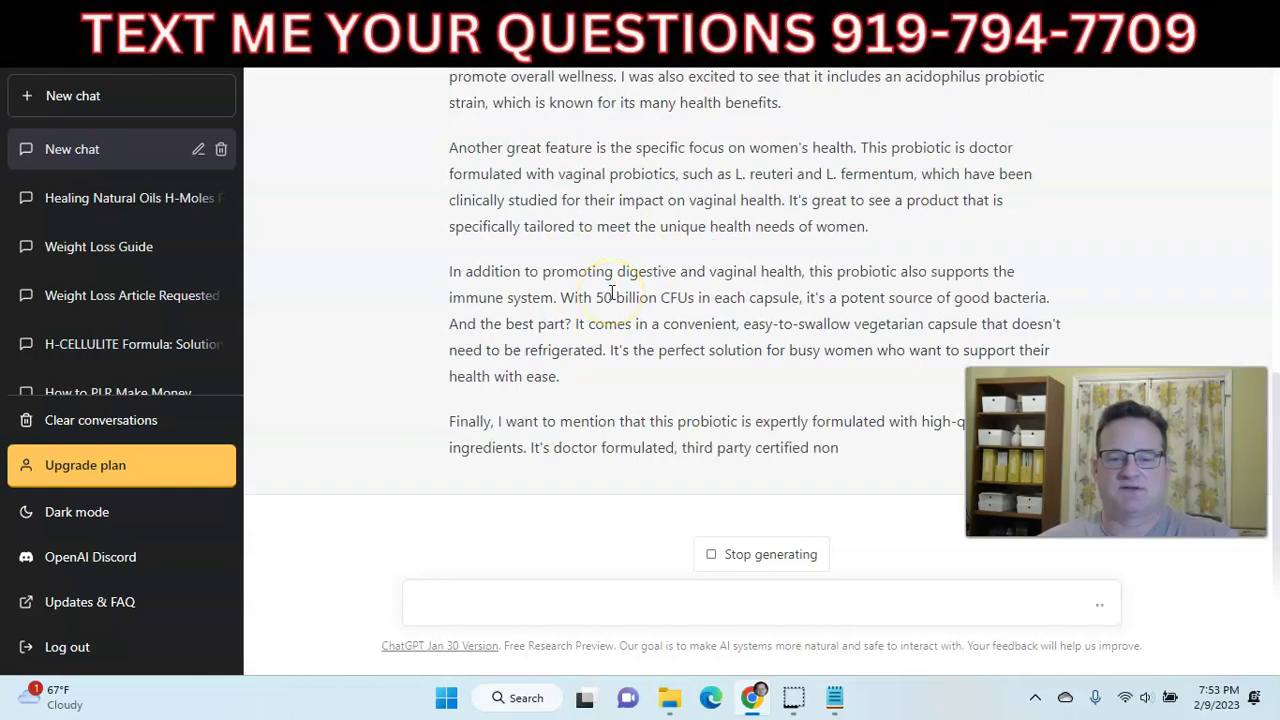
- Return to the Amazon product page, view the supplement facts image, and select "Garden of Life Dr. Formulated Probiotics for Women & Prebiotics" in the title
{"action": "key", "text": "ctrl+Tab"}
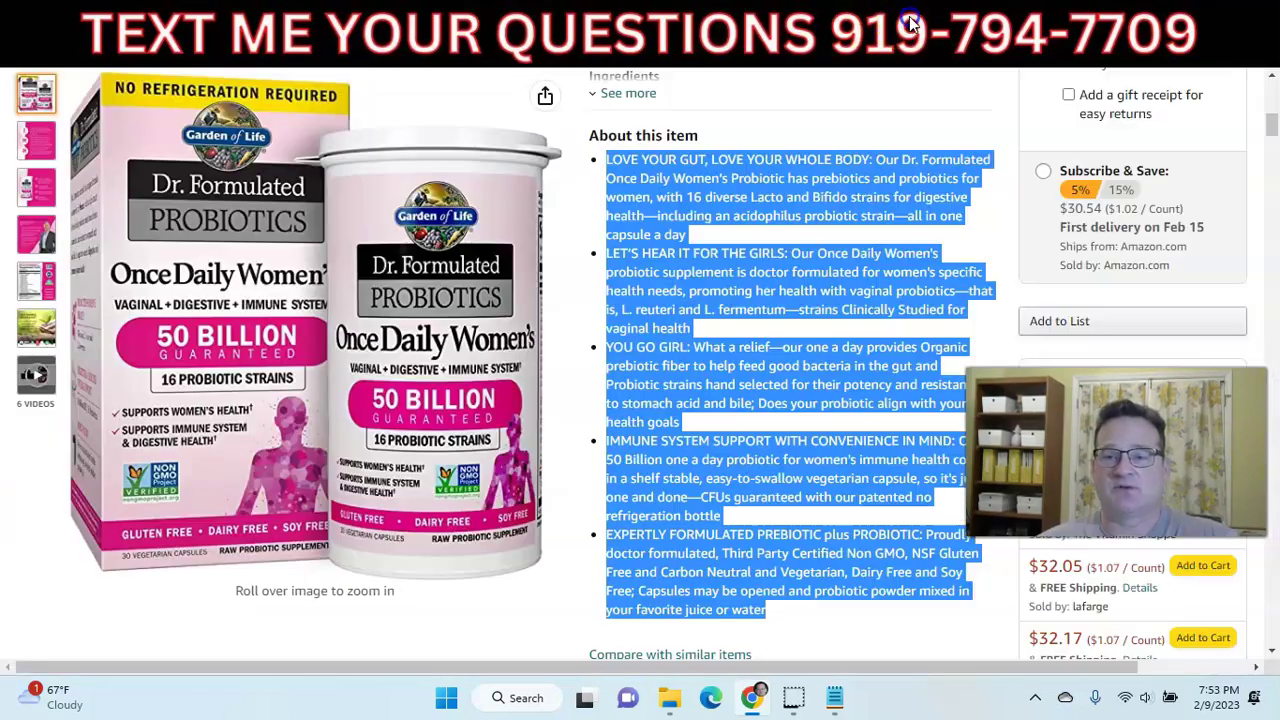
{"action": "scroll", "coordinate": [723, 372], "scroll_direction": "up", "scroll_amount": 3}
{"action": "scroll", "coordinate": [723, 372], "scroll_direction": "up", "scroll_amount": 5}
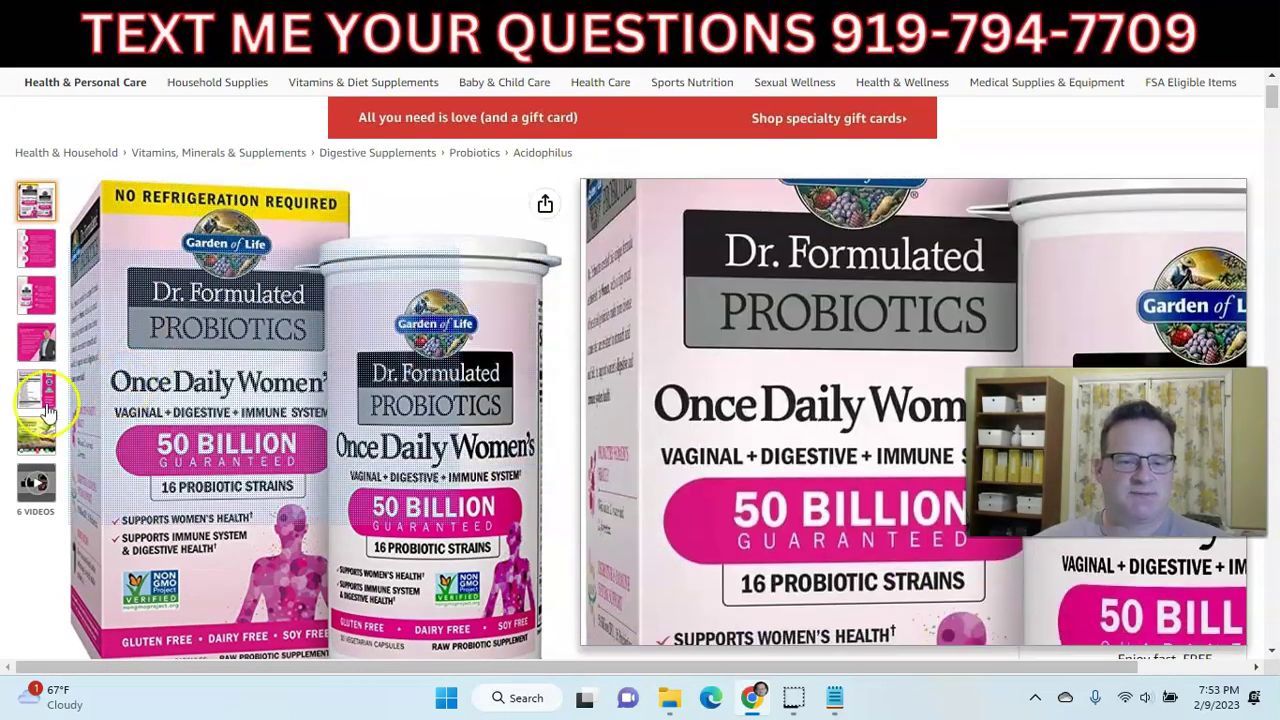
{"action": "mouse_move", "coordinate": [36, 388]}
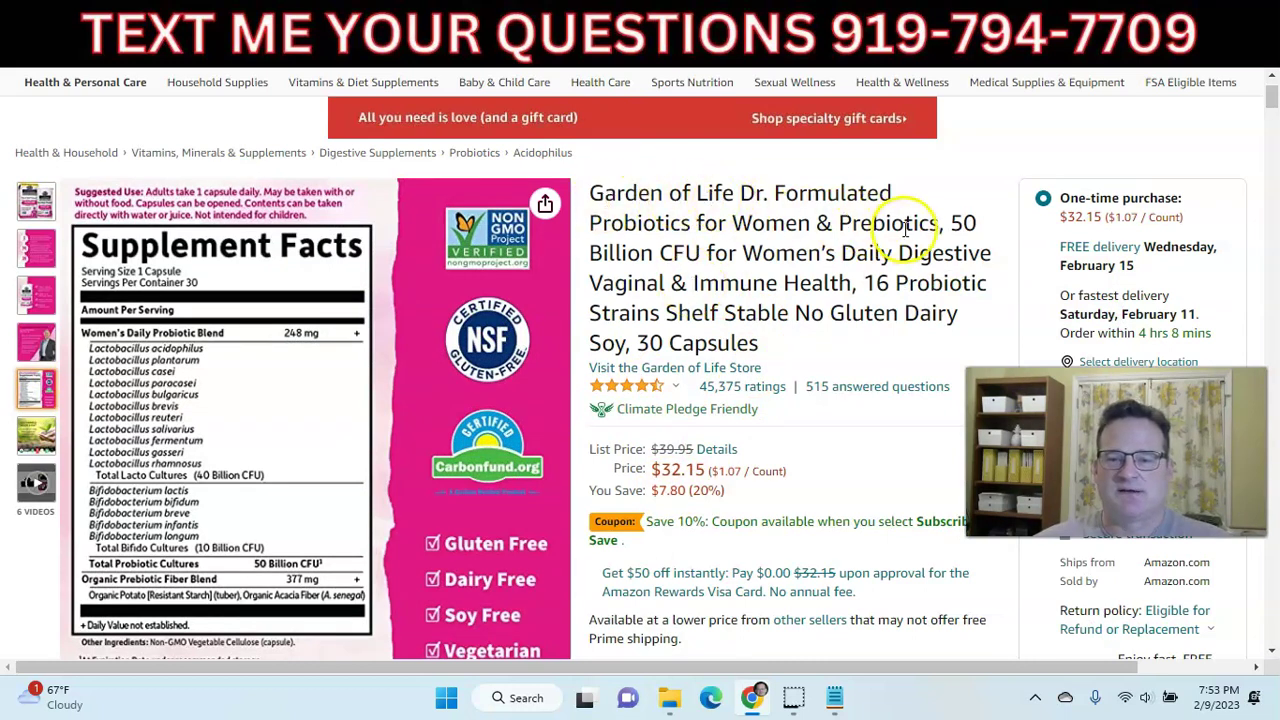
{"action": "left_click_drag", "start_coordinate": [940, 222], "coordinate": [612, 196]}
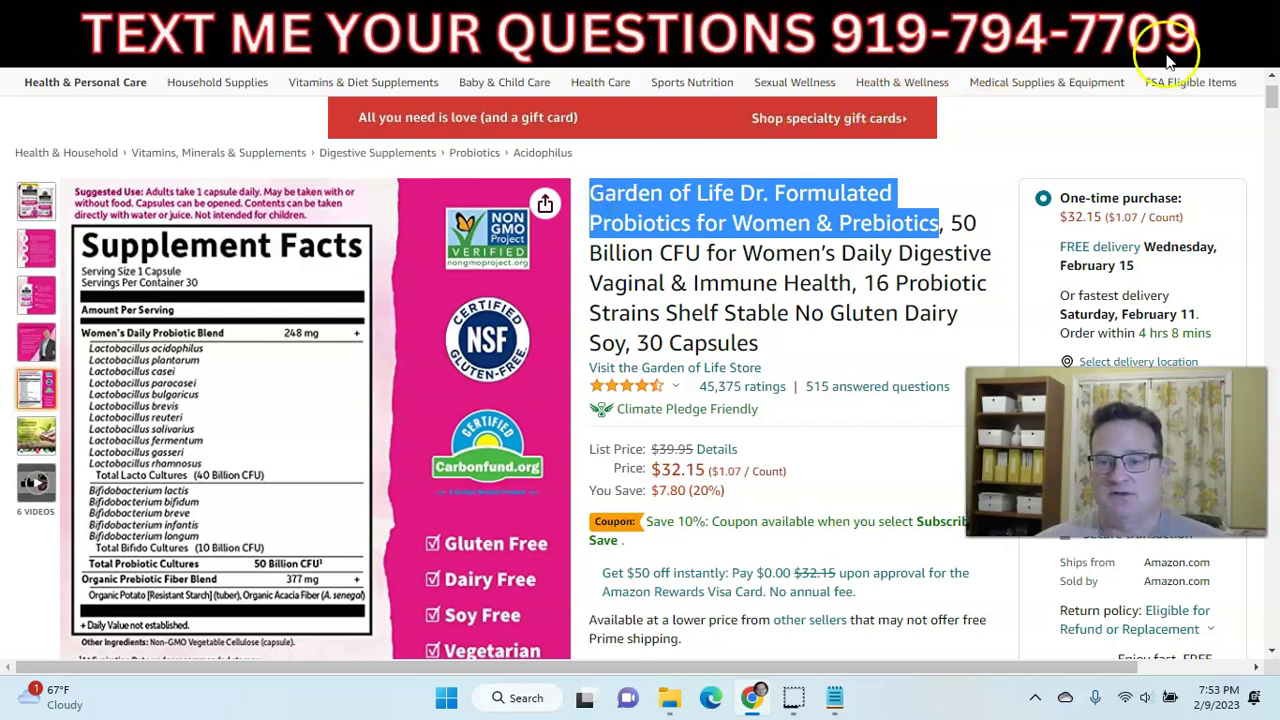
- Open a new incognito window and search Google for "Garden of Life Dr. Formulated Probiotics for Women & Prebiotics"
{"action": "left_click", "coordinate": [1252, 60]}
{"action": "left_click", "coordinate": [1160, 123]}
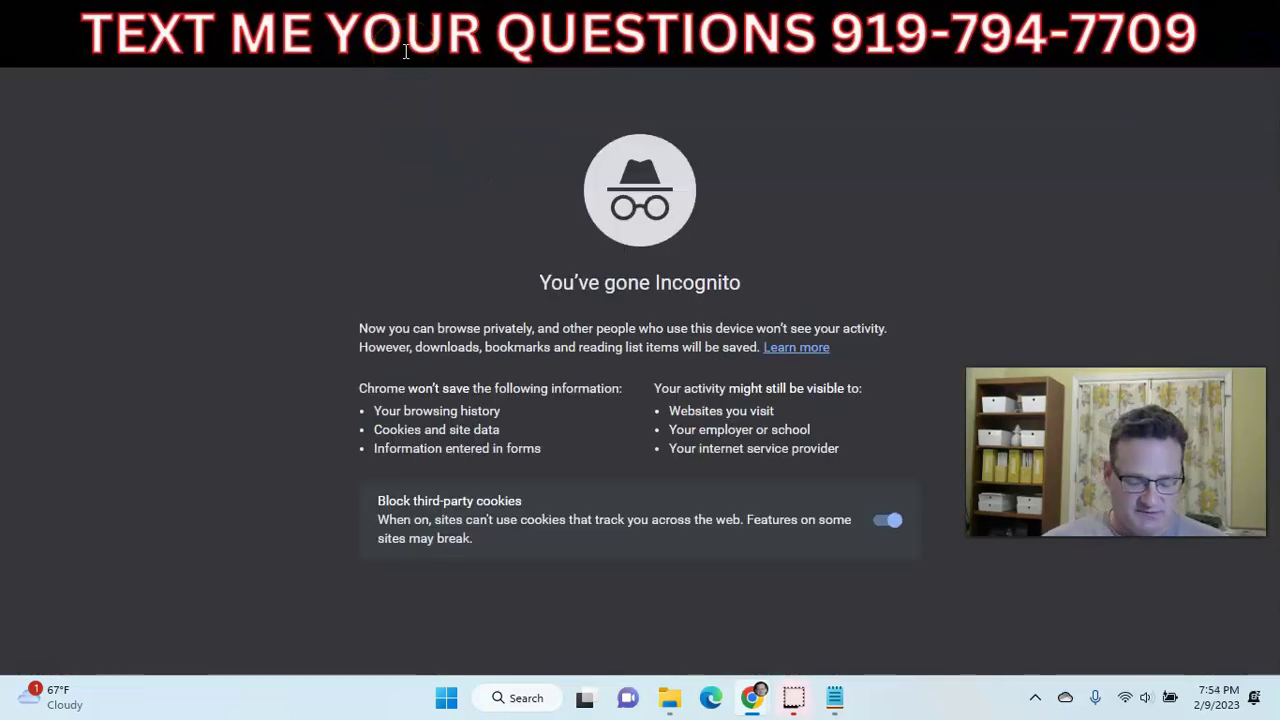
{"action": "type", "text": "Garden of Life Dr. Formulated Probiotics for Women & Prebiotics"}
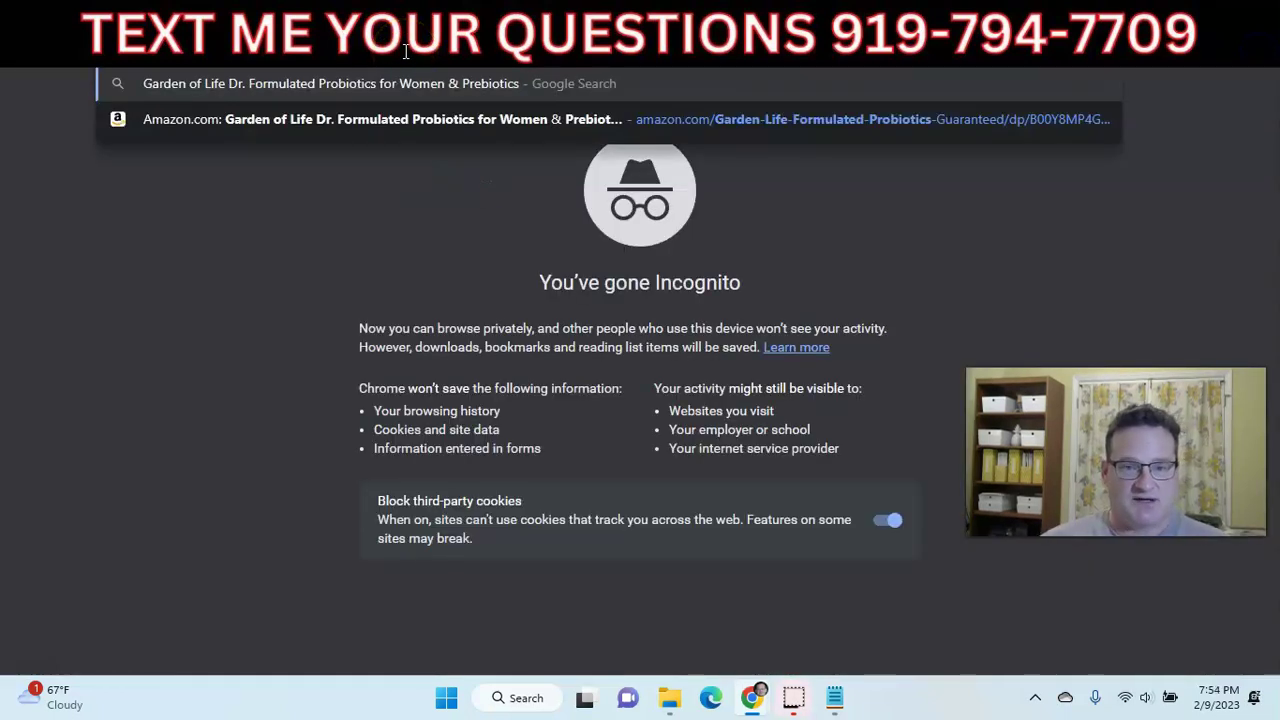
{"action": "type", "text": "review"}
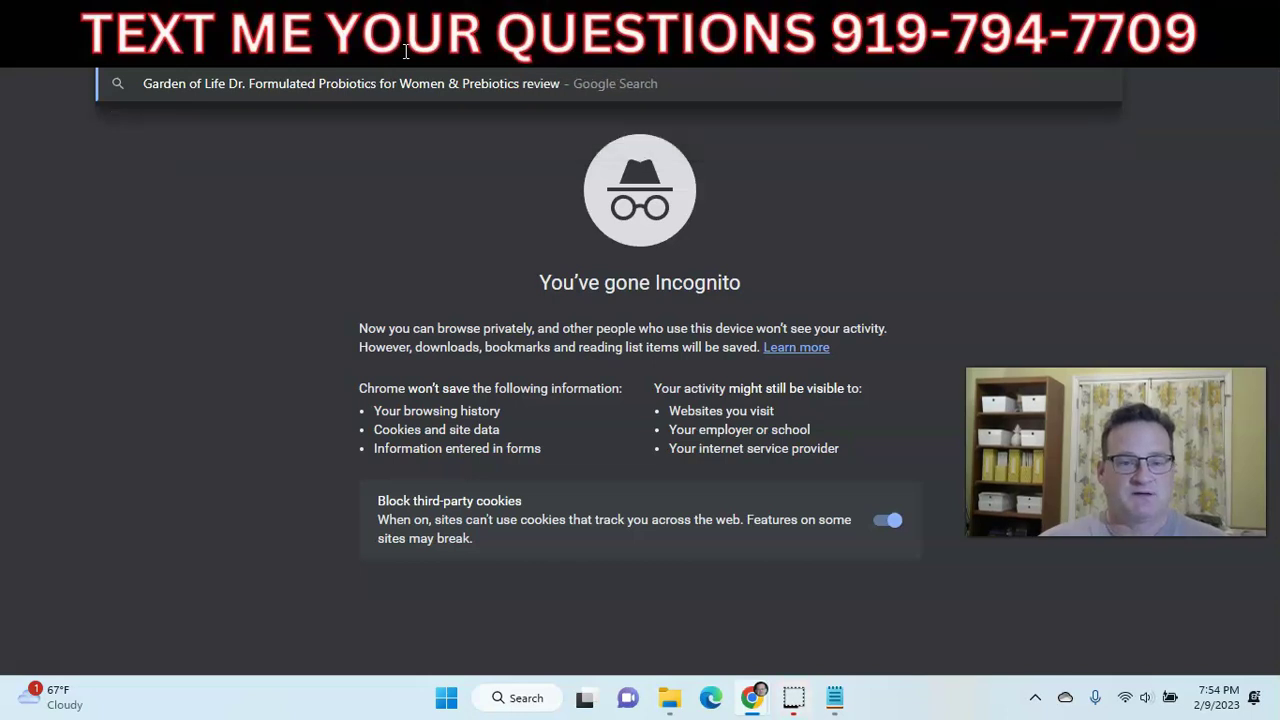
{"action": "key", "text": "BackSpace"}
{"action": "key", "text": "BackSpace"}
{"action": "key", "text": "BackSpace"}
{"action": "key", "text": "BackSpace"}
{"action": "key", "text": "Return"}
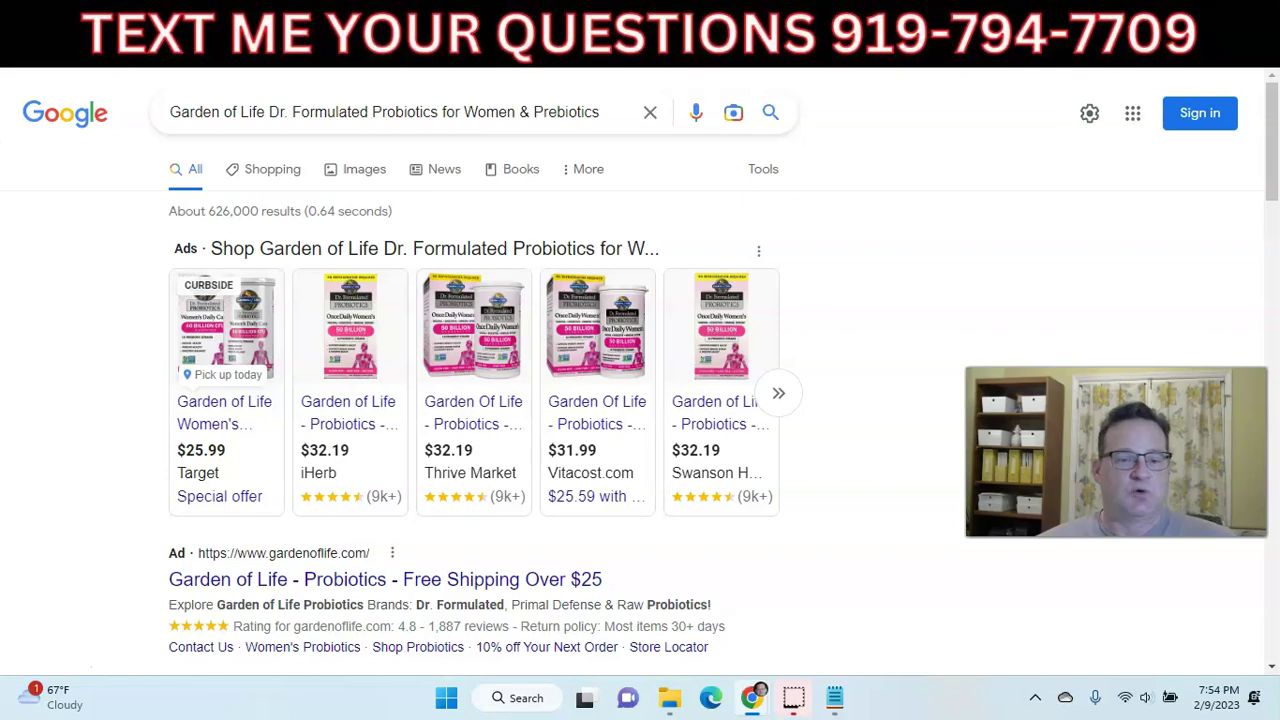
- Look through the Google results for the probiotic to see which stores and review sites rank, including the related searches
{"action": "scroll", "coordinate": [100, 380], "scroll_direction": "down", "scroll_amount": 5}
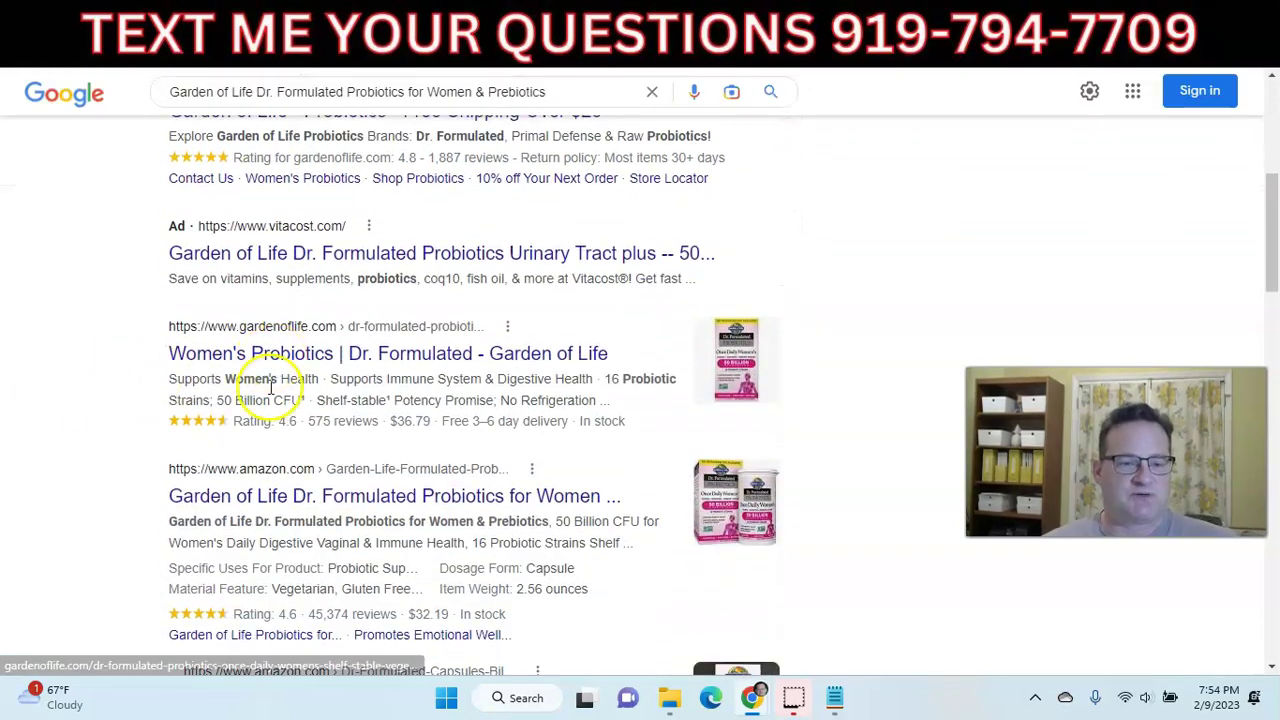
{"action": "scroll", "coordinate": [245, 355], "scroll_direction": "down", "scroll_amount": 1}
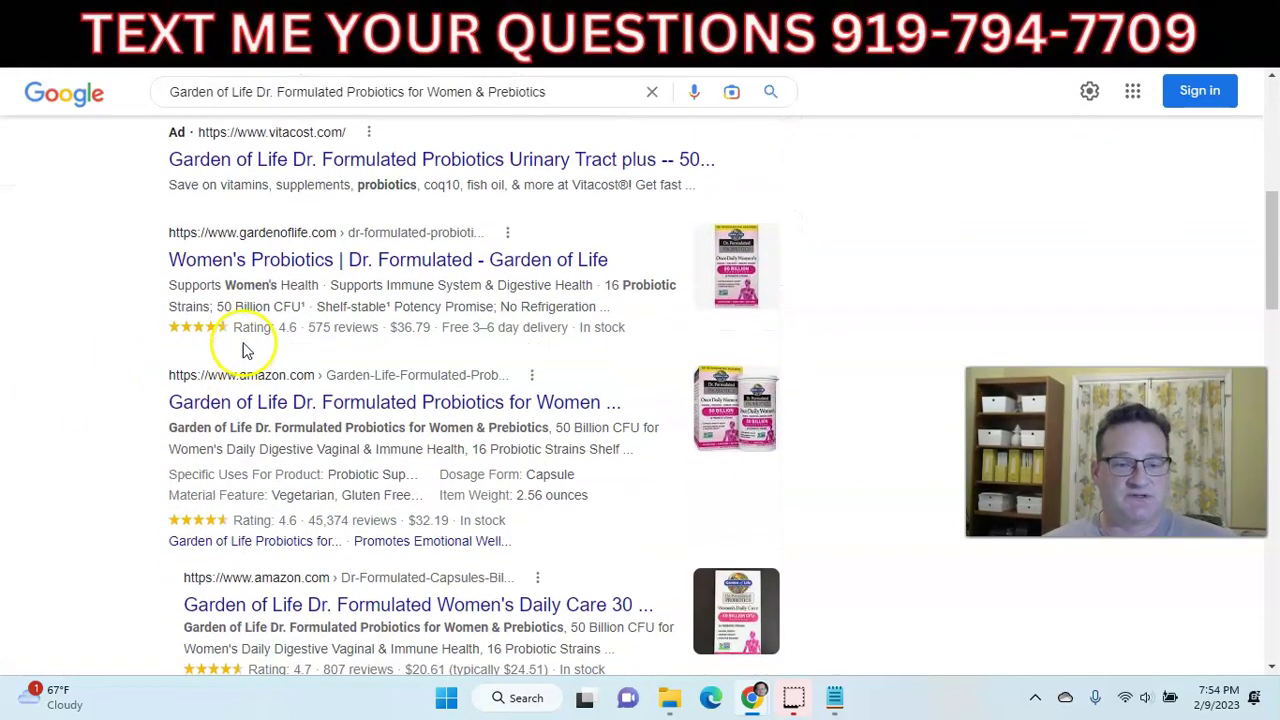
{"action": "scroll", "coordinate": [300, 410], "scroll_direction": "down", "scroll_amount": 3}
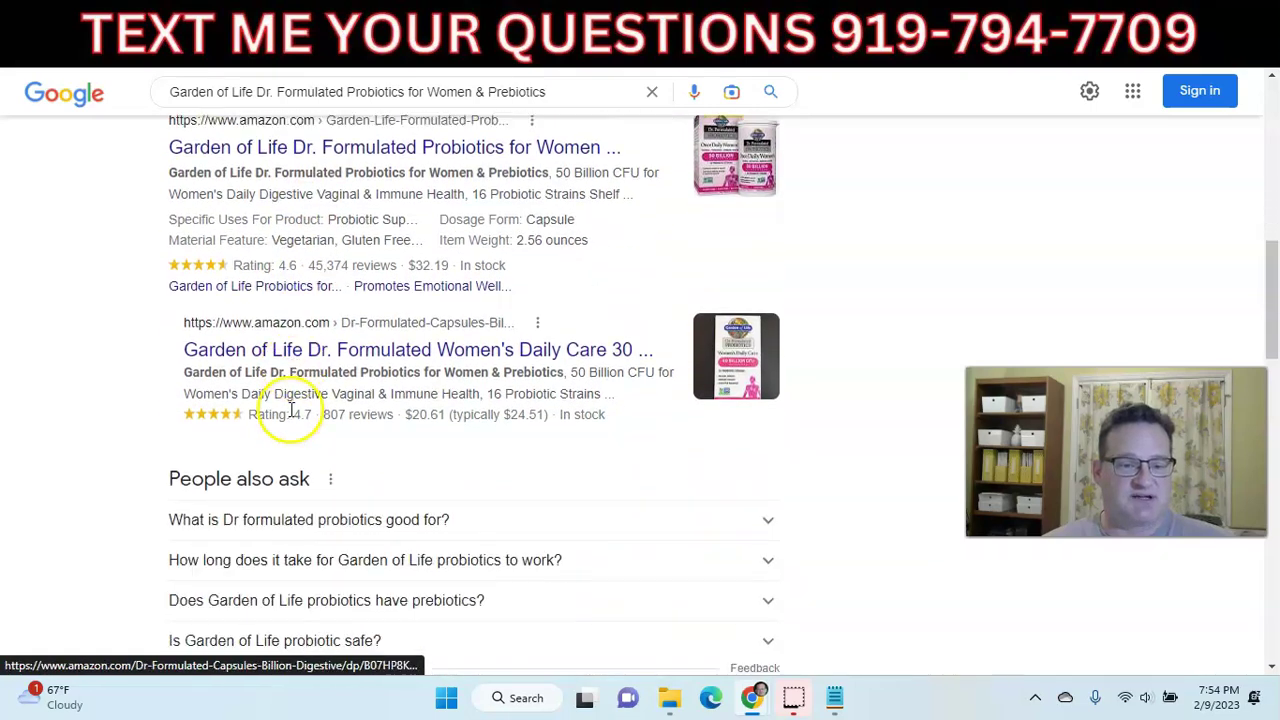
{"action": "scroll", "coordinate": [290, 410], "scroll_direction": "down", "scroll_amount": 5}
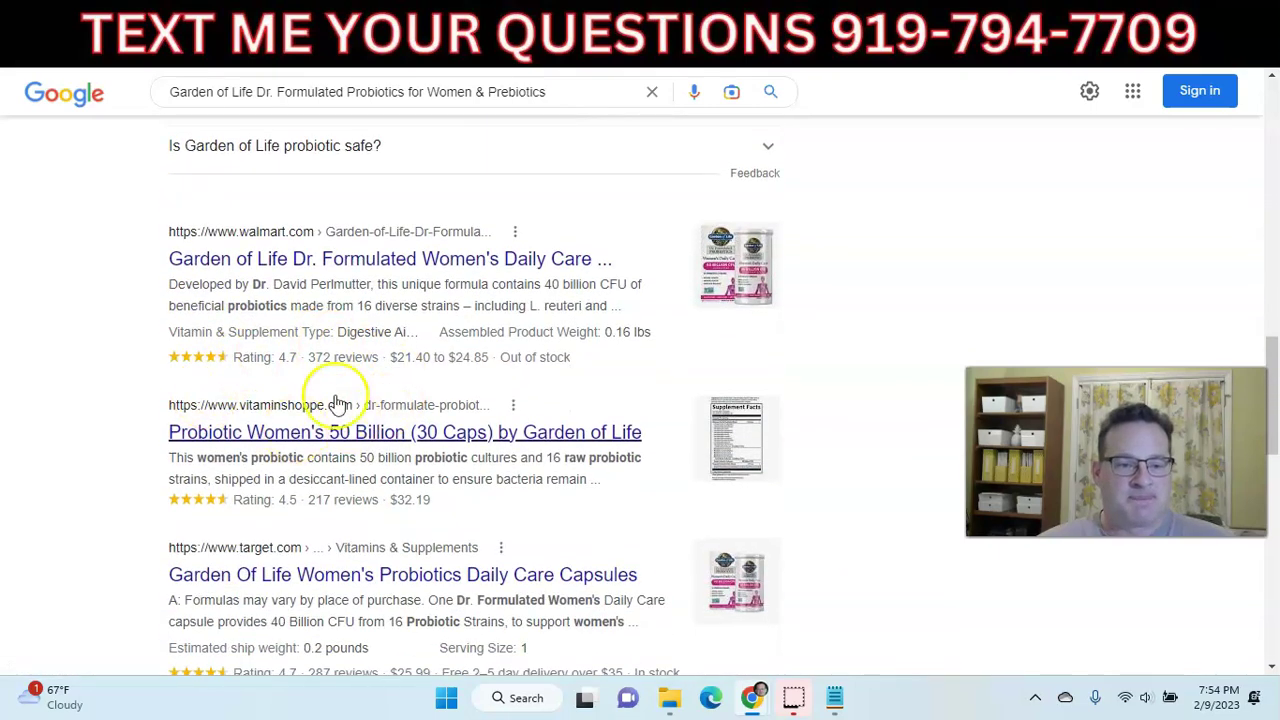
{"action": "scroll", "coordinate": [340, 400], "scroll_direction": "down", "scroll_amount": 3}
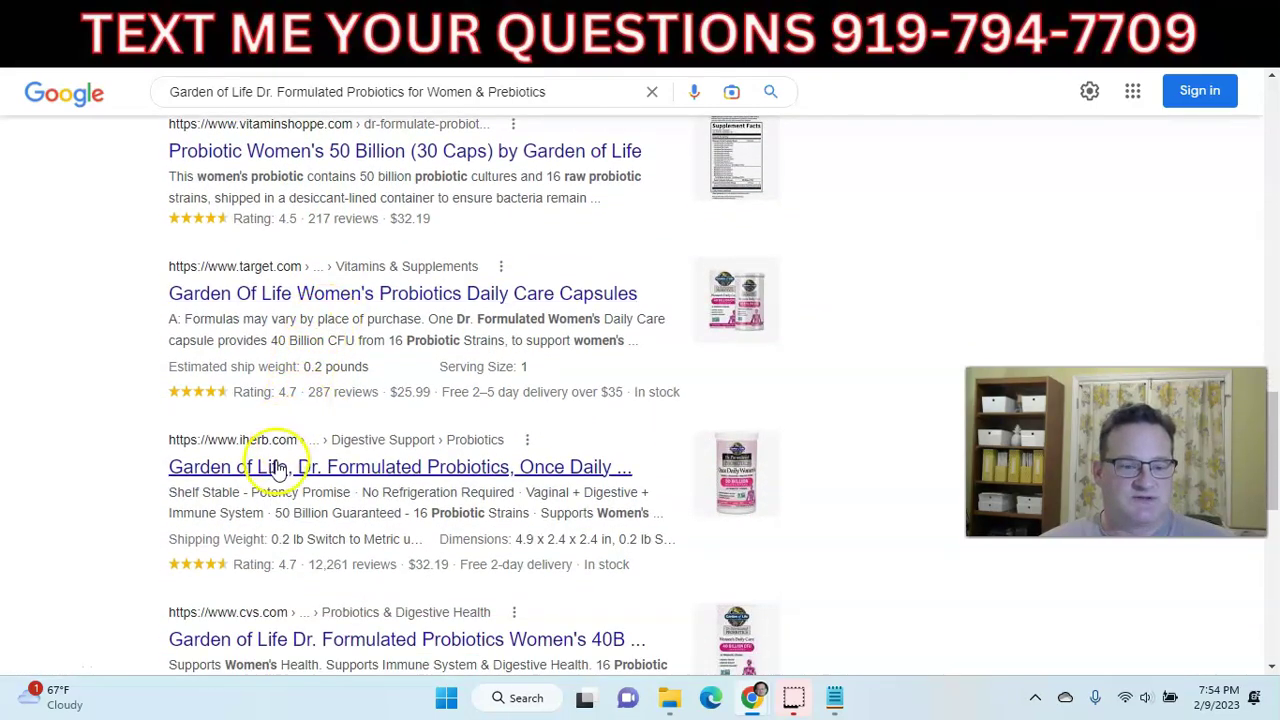
{"action": "scroll", "coordinate": [290, 430], "scroll_direction": "down", "scroll_amount": 8}
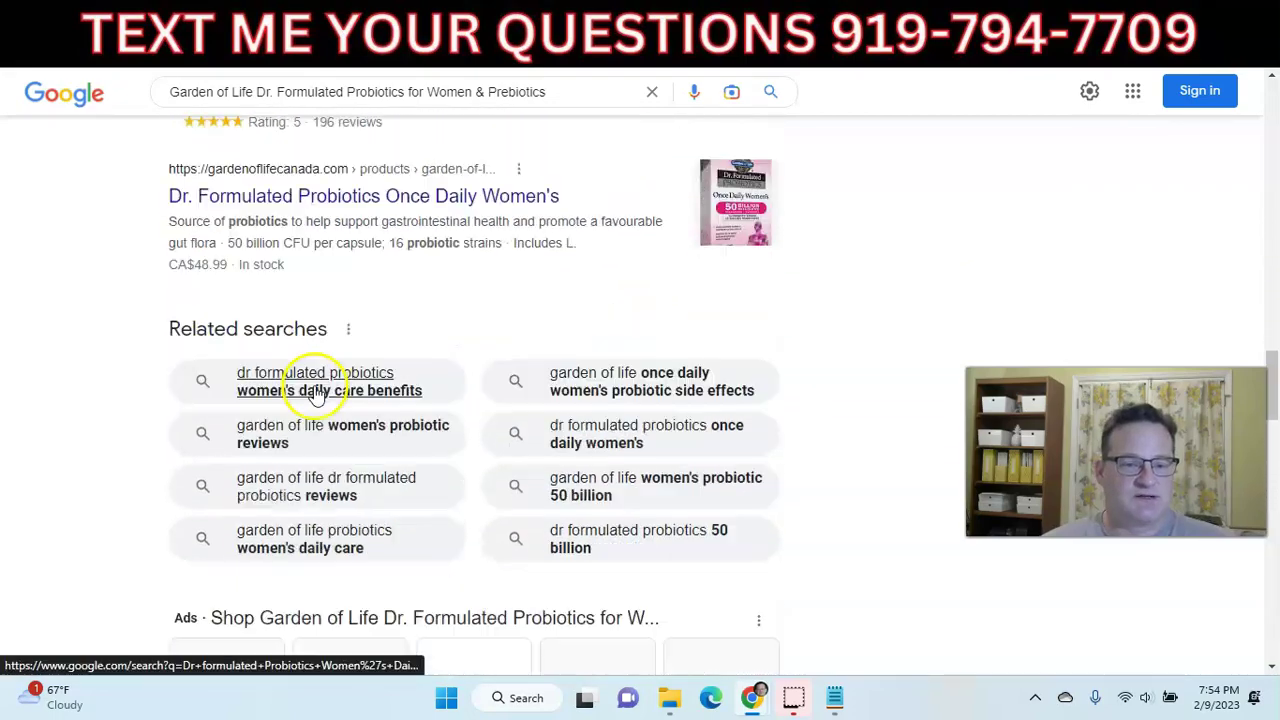
{"action": "scroll", "coordinate": [315, 393], "scroll_direction": "down", "scroll_amount": 3}
{"action": "scroll", "coordinate": [310, 410], "scroll_direction": "down", "scroll_amount": 5}
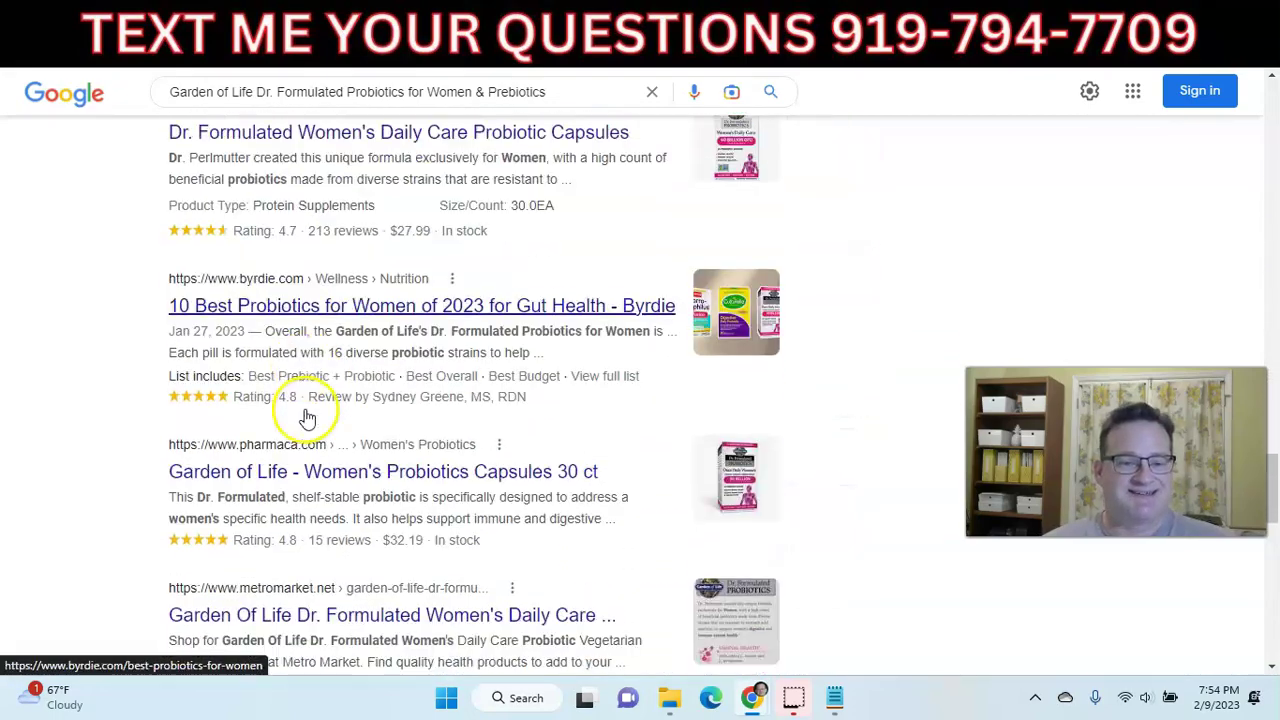
{"action": "scroll", "coordinate": [307, 418], "scroll_direction": "up", "scroll_amount": 15}
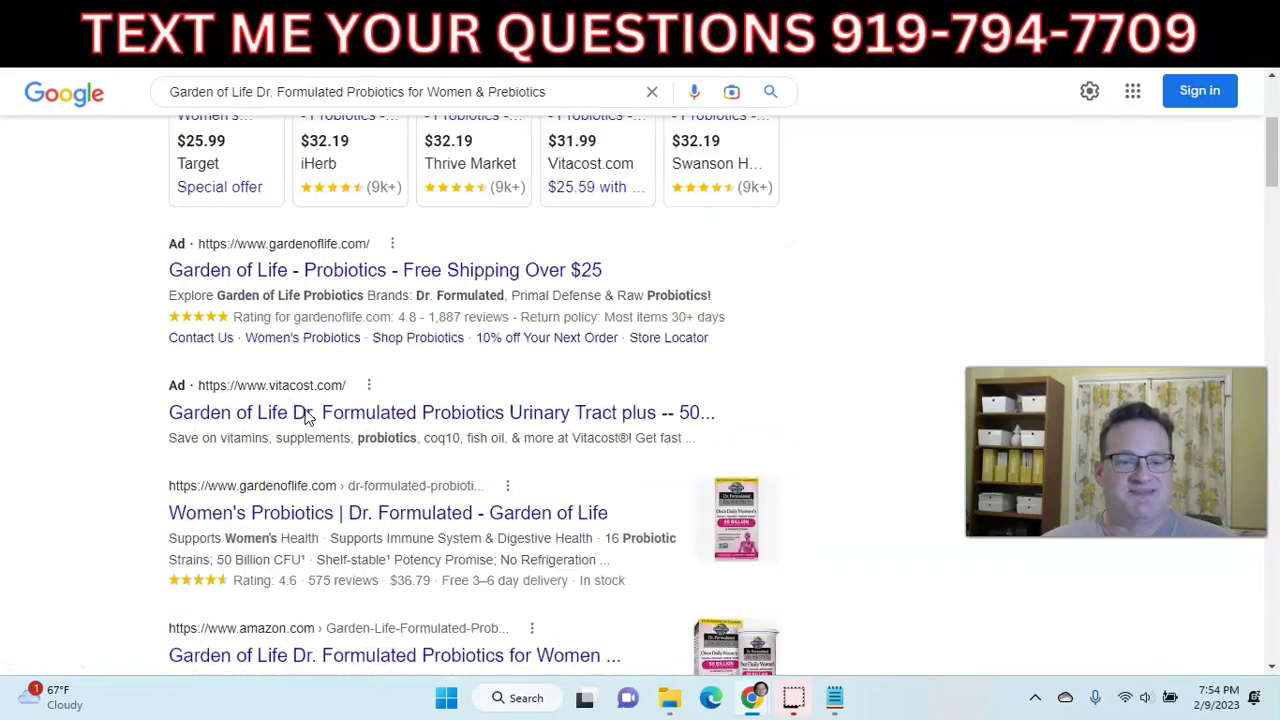
{"action": "scroll", "coordinate": [307, 418], "scroll_direction": "up", "scroll_amount": 3}
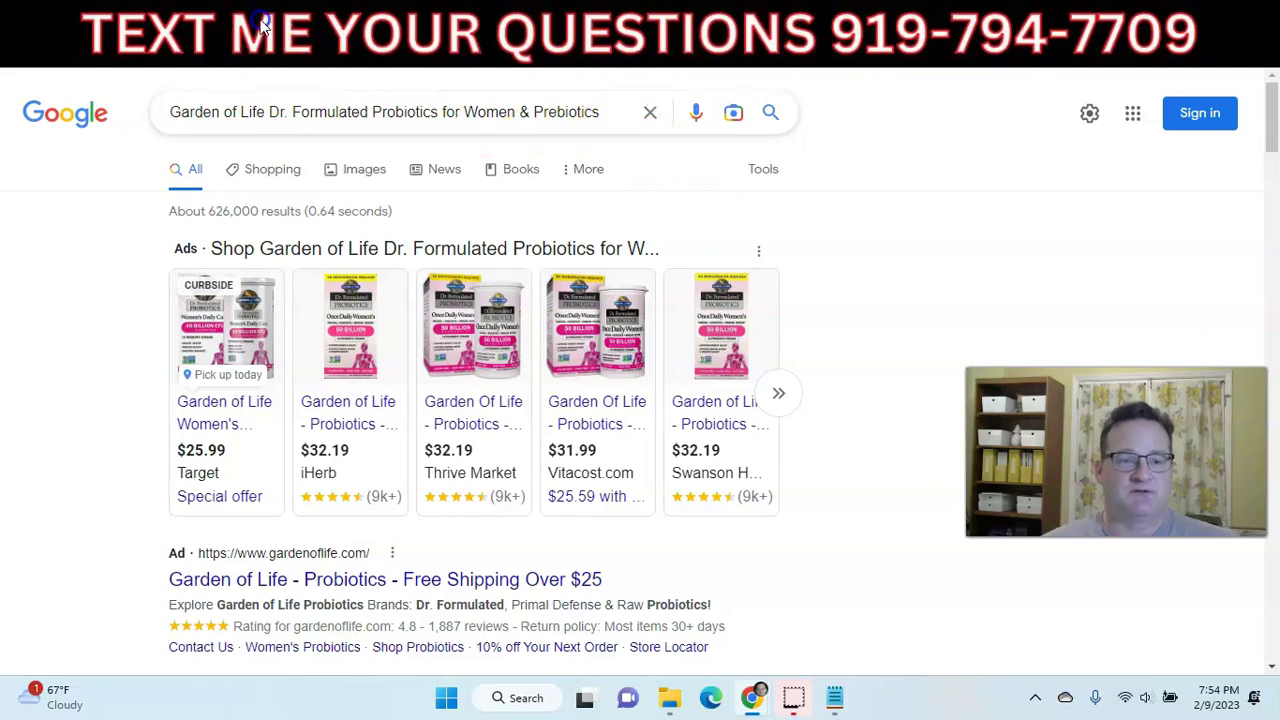
- Go to YouTube in a new incognito window and search for "Garden of Life Dr. Formulated Probiotics for Women & Prebiotics"
{"action": "key", "text": "ctrl+shift+n"}
{"action": "type", "text": "yout"}
{"action": "key", "text": "Return"}
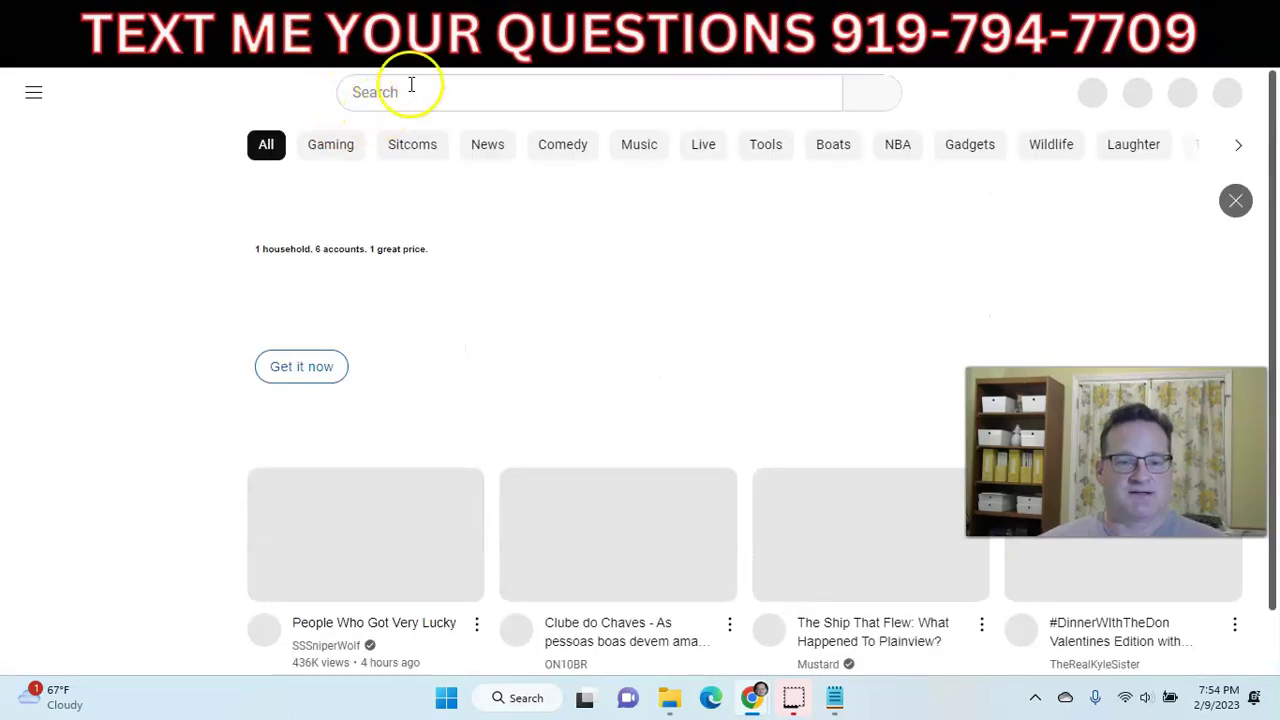
{"action": "left_click", "coordinate": [411, 88]}
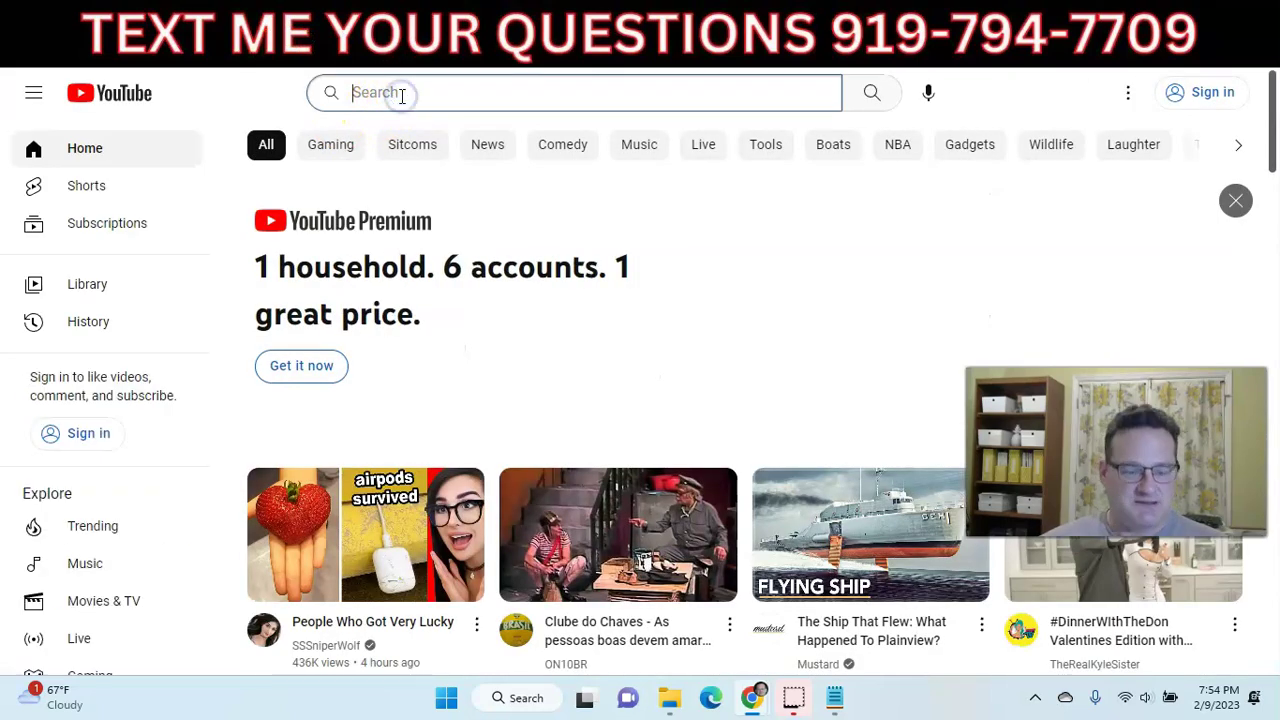
{"action": "type", "text": "Garden of Life Dr. Formulated Probiotics for Women & Prebiotics"}
{"action": "key", "text": "Return"}
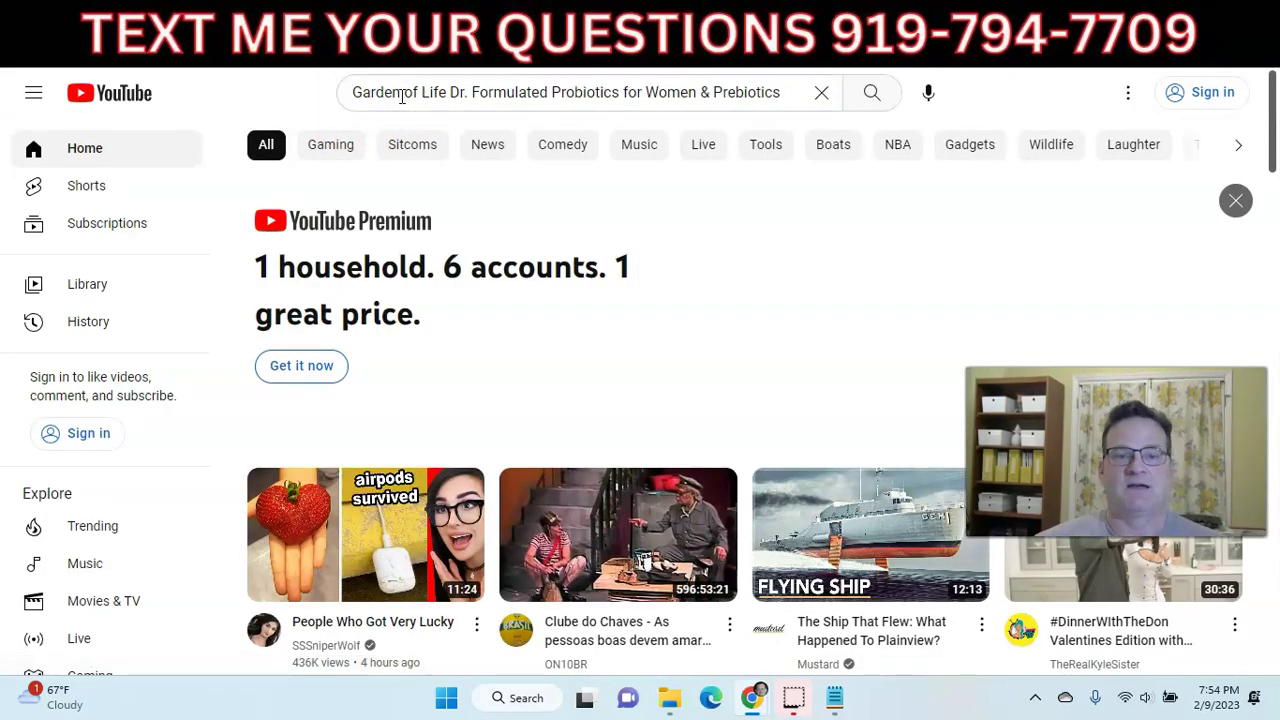
- Examine the competing YouTube videos about the probiotic, checking their titles, channels, view counts and ages
{"action": "scroll", "coordinate": [756, 345], "scroll_direction": "down", "scroll_amount": 1}
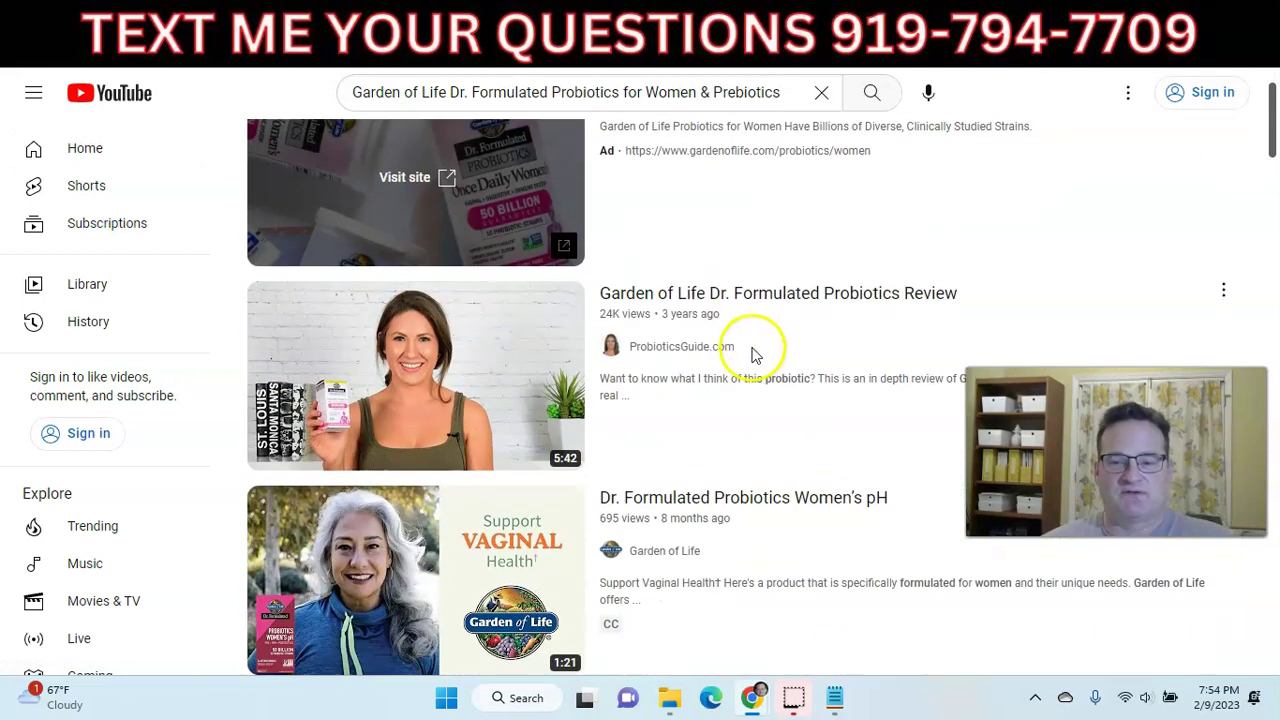
{"action": "scroll", "coordinate": [755, 311], "scroll_direction": "down", "scroll_amount": 1}
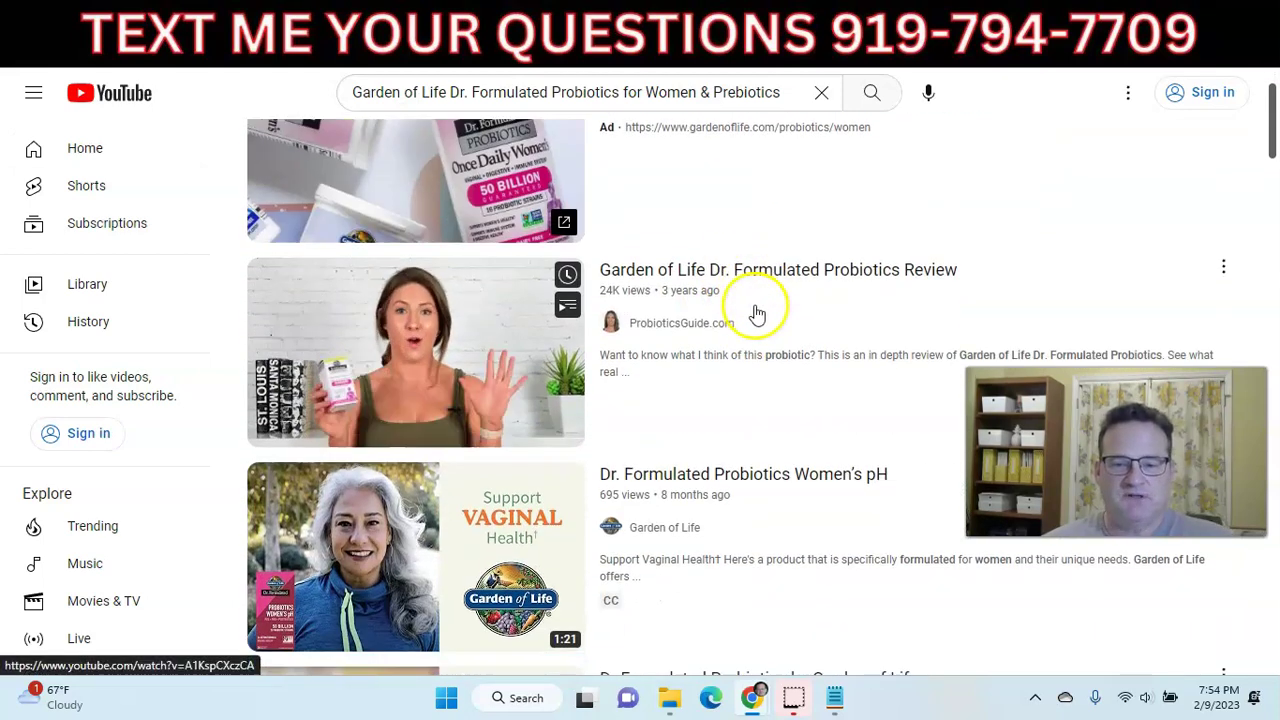
{"action": "scroll", "coordinate": [710, 378], "scroll_direction": "down", "scroll_amount": 1}
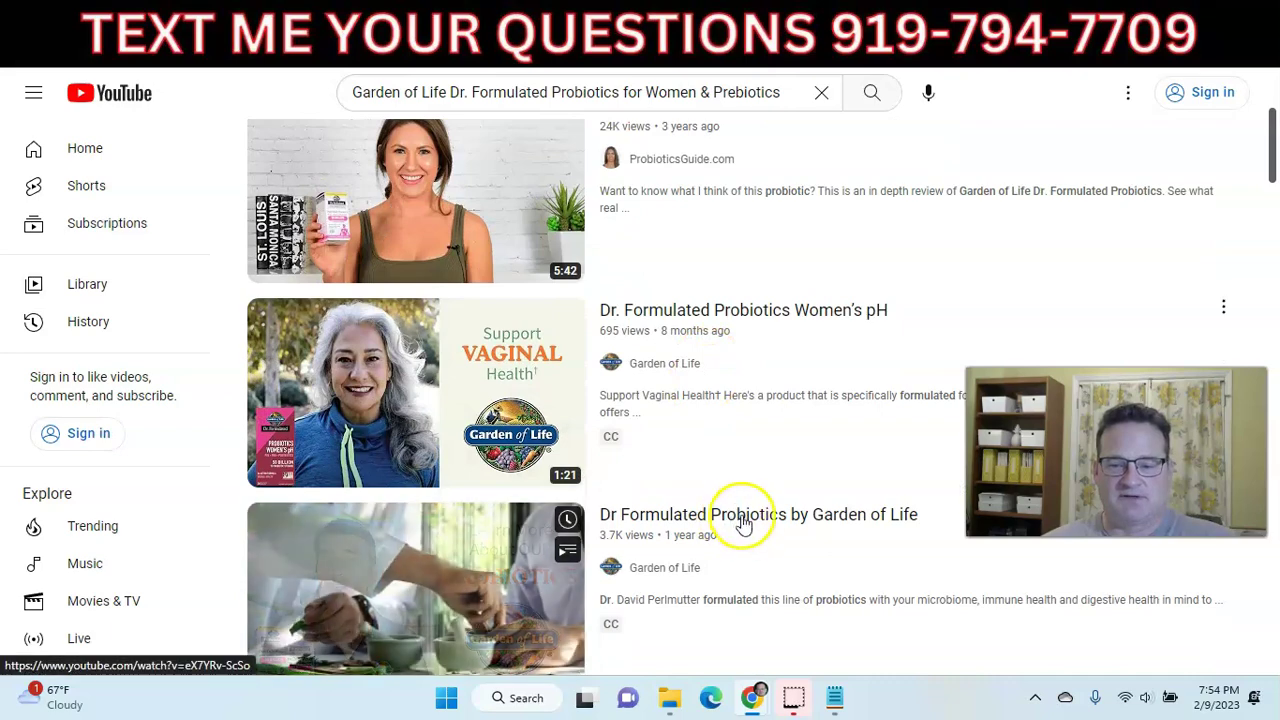
{"action": "scroll", "coordinate": [750, 370], "scroll_direction": "up", "scroll_amount": 3}
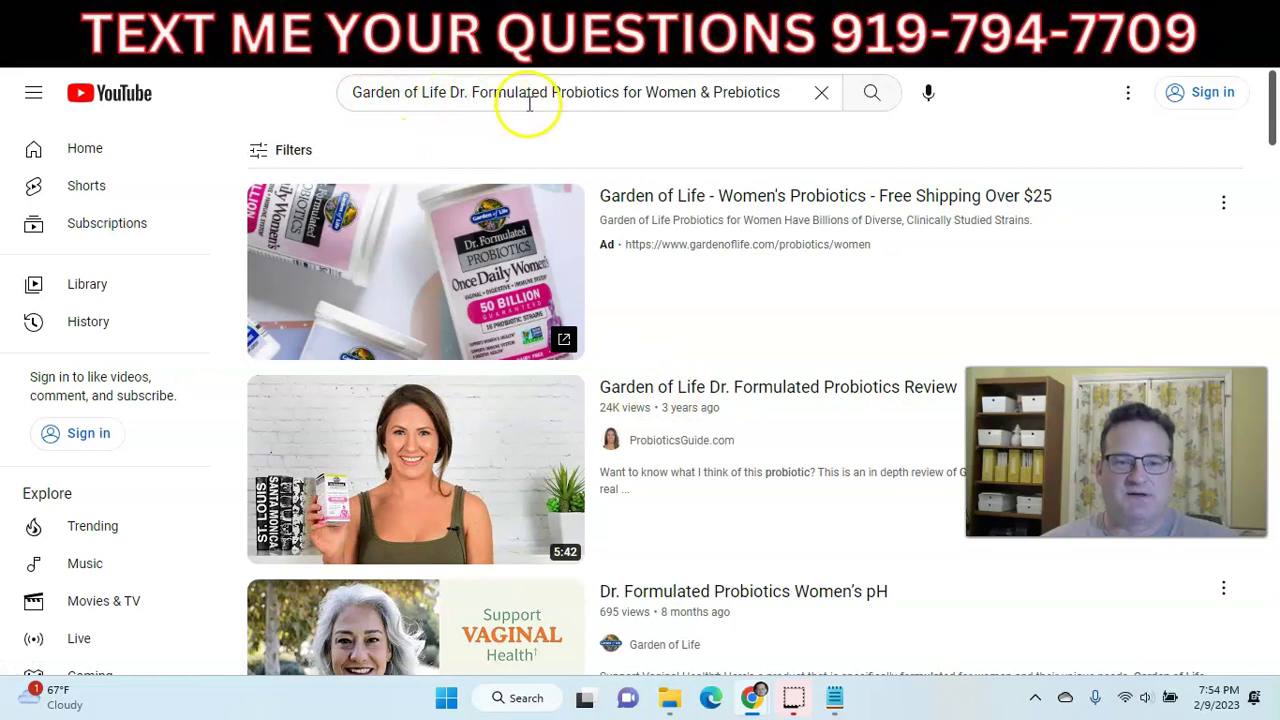
{"action": "scroll", "coordinate": [723, 337], "scroll_direction": "down", "scroll_amount": 2}
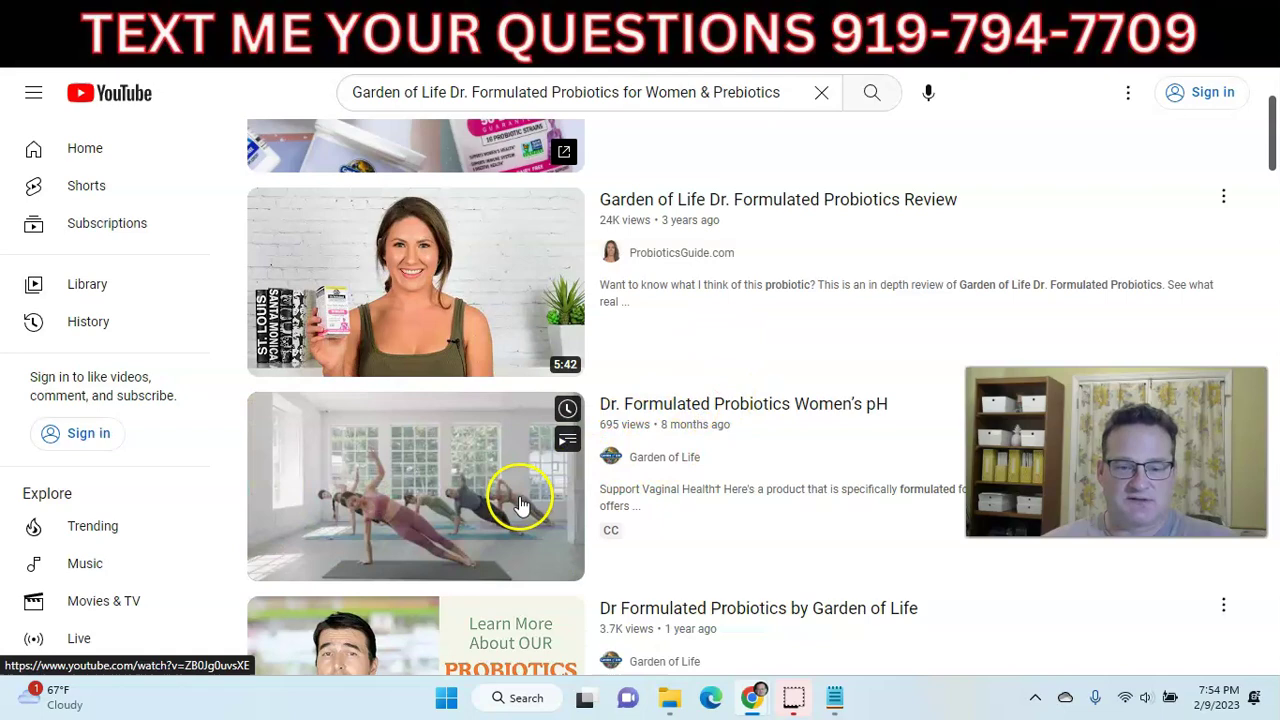
{"action": "scroll", "coordinate": [730, 458], "scroll_direction": "down", "scroll_amount": 1}
{"action": "scroll", "coordinate": [766, 451], "scroll_direction": "down", "scroll_amount": 2}
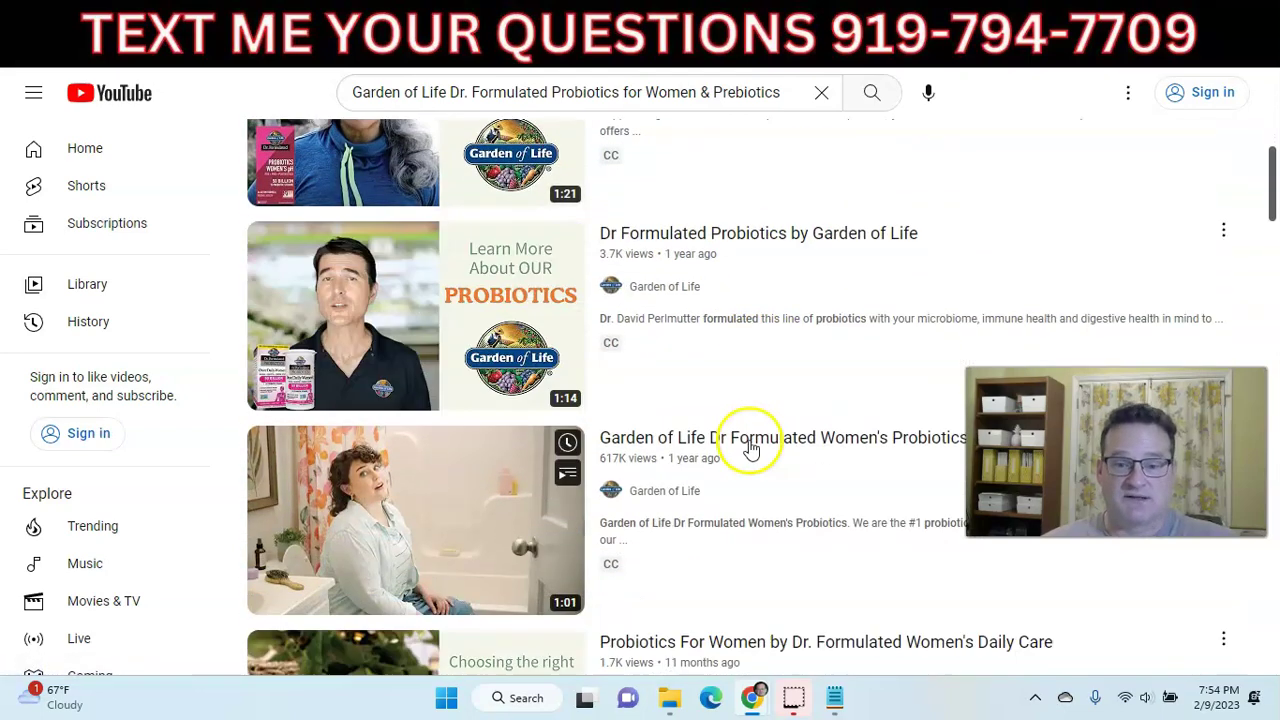
{"action": "scroll", "coordinate": [741, 450], "scroll_direction": "down", "scroll_amount": 3}
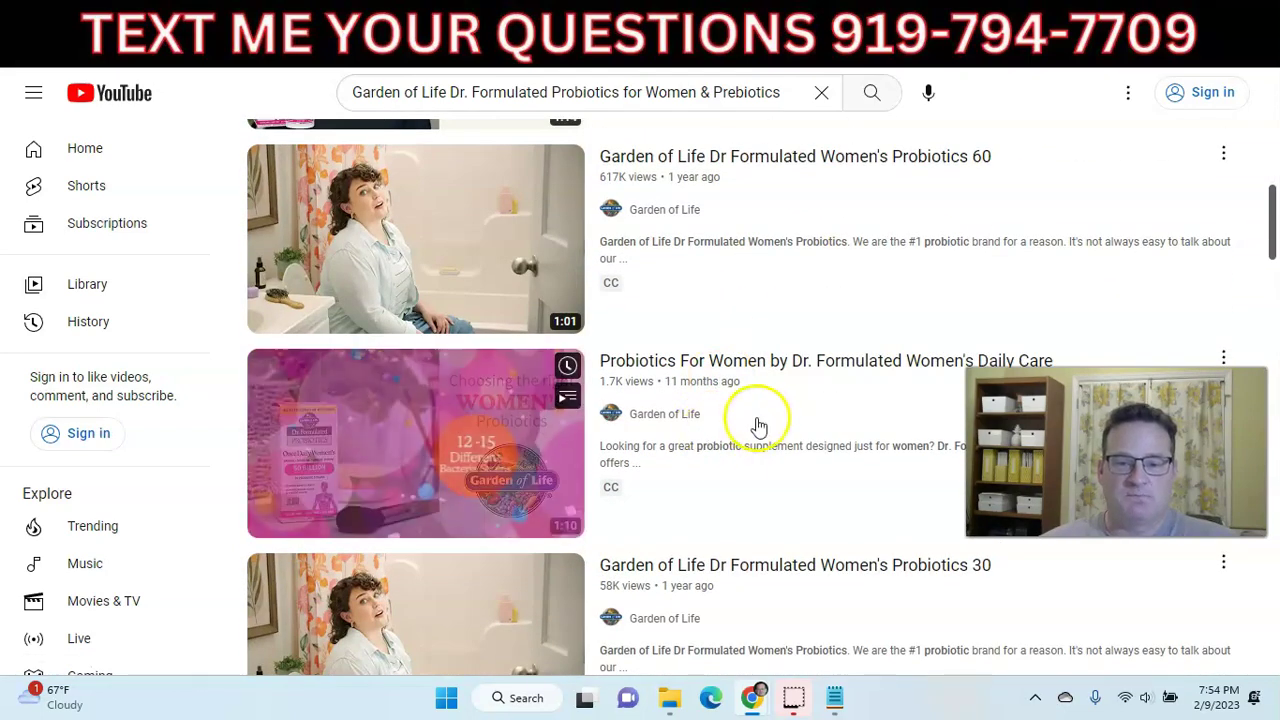
{"action": "scroll", "coordinate": [760, 425], "scroll_direction": "down", "scroll_amount": 3}
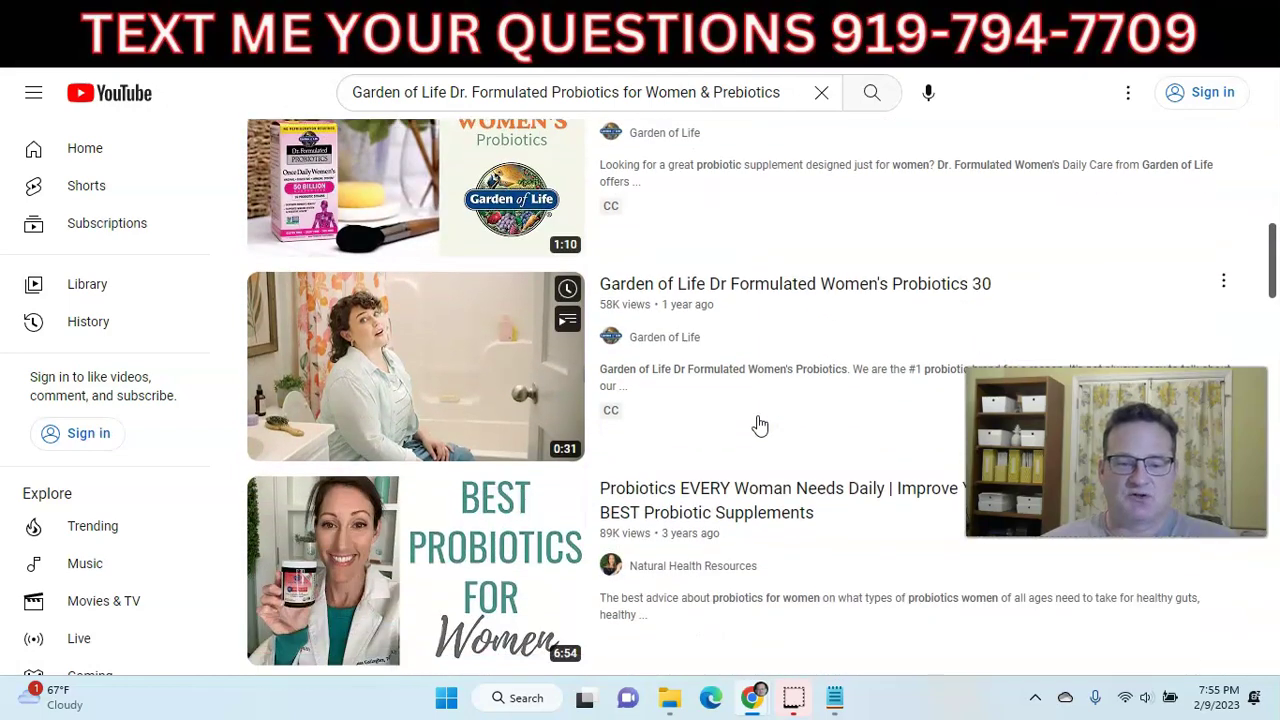
{"action": "scroll", "coordinate": [760, 425], "scroll_direction": "up", "scroll_amount": 6}
{"action": "scroll", "coordinate": [760, 425], "scroll_direction": "up", "scroll_amount": 5}
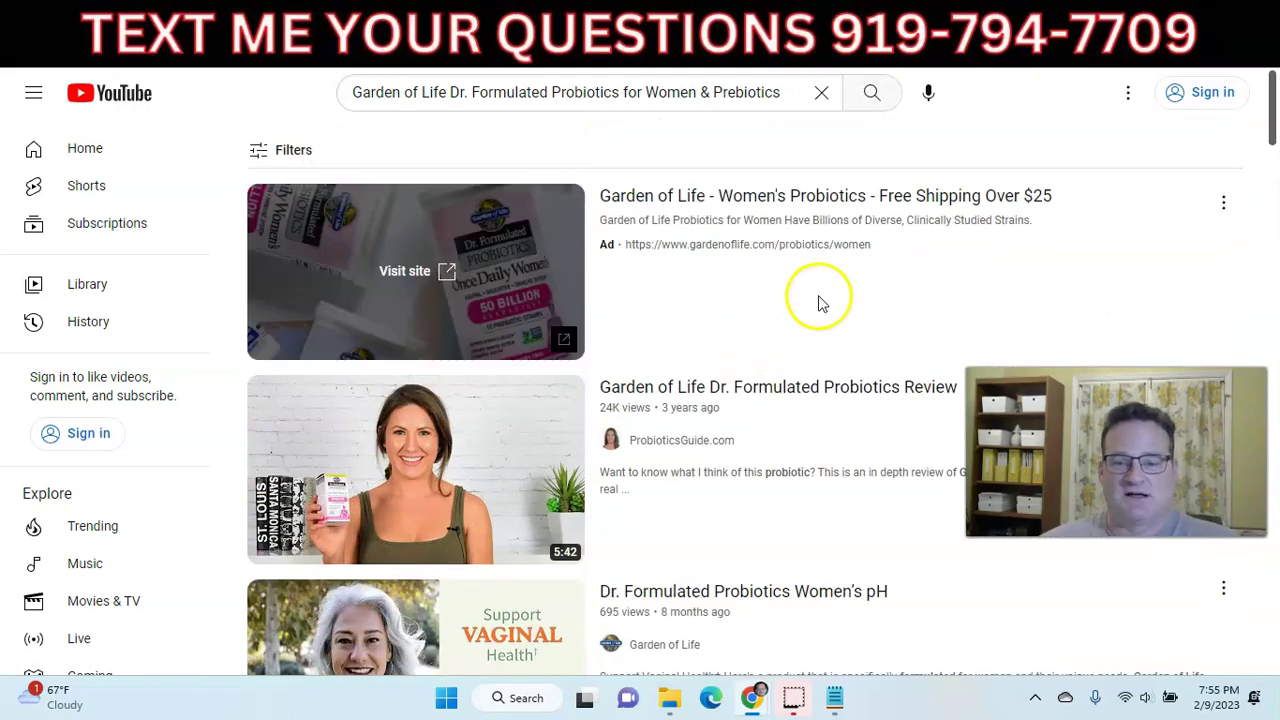
- Return to ChatGPT and copy the entire generated review script, from the greeting through the closing paragraph
{"action": "mouse_move", "coordinate": [752, 695]}
{"action": "left_click", "coordinate": [612, 600]}
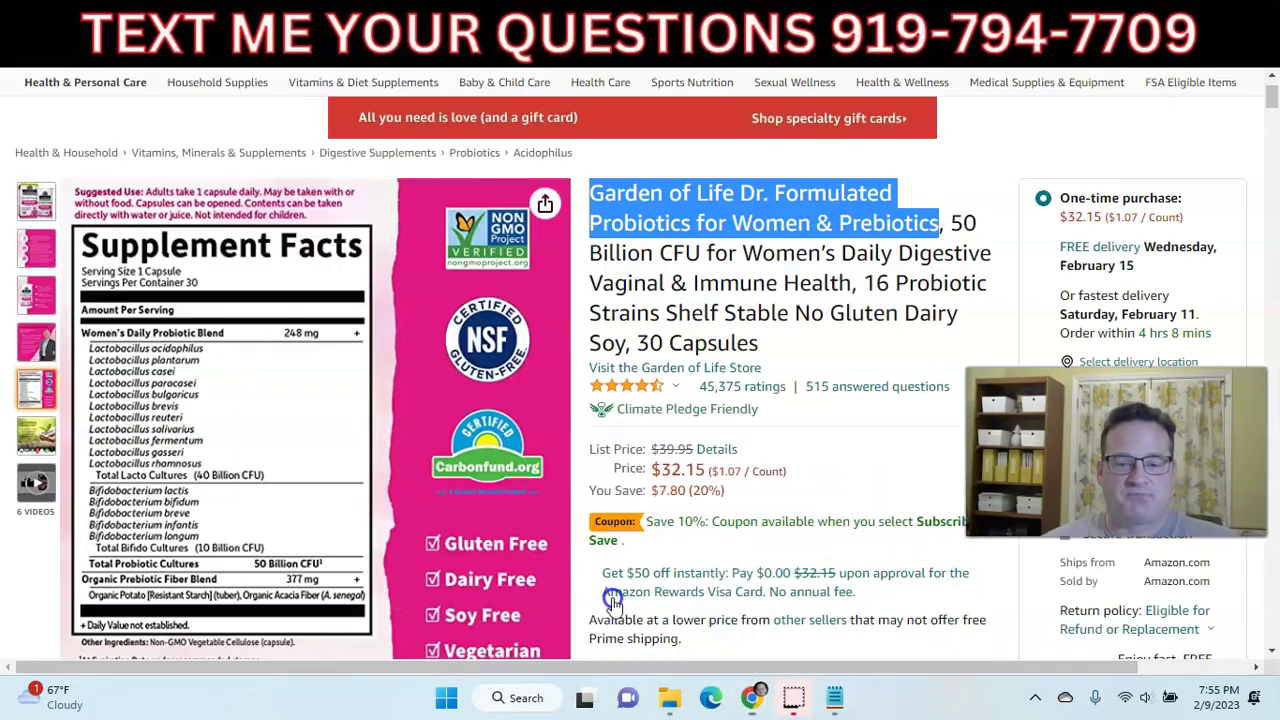
{"action": "key", "text": "alt+Tab"}
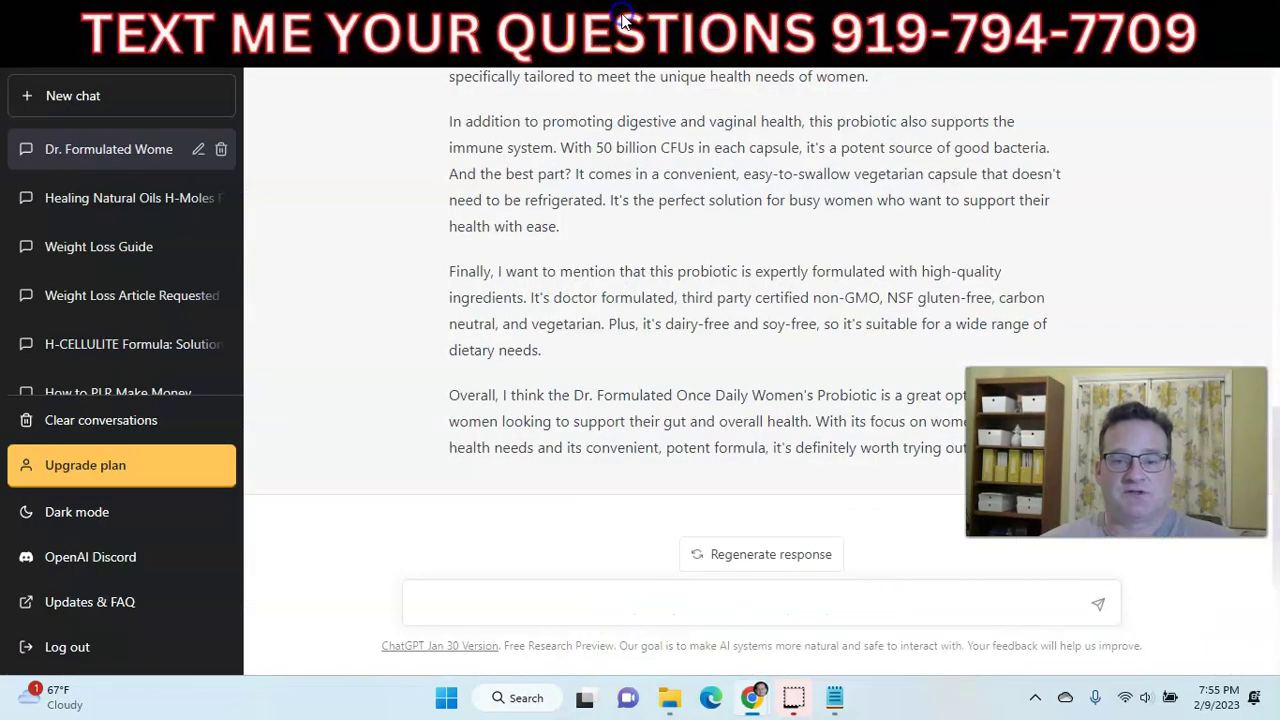
{"action": "scroll", "coordinate": [679, 331], "scroll_direction": "up", "scroll_amount": 4}
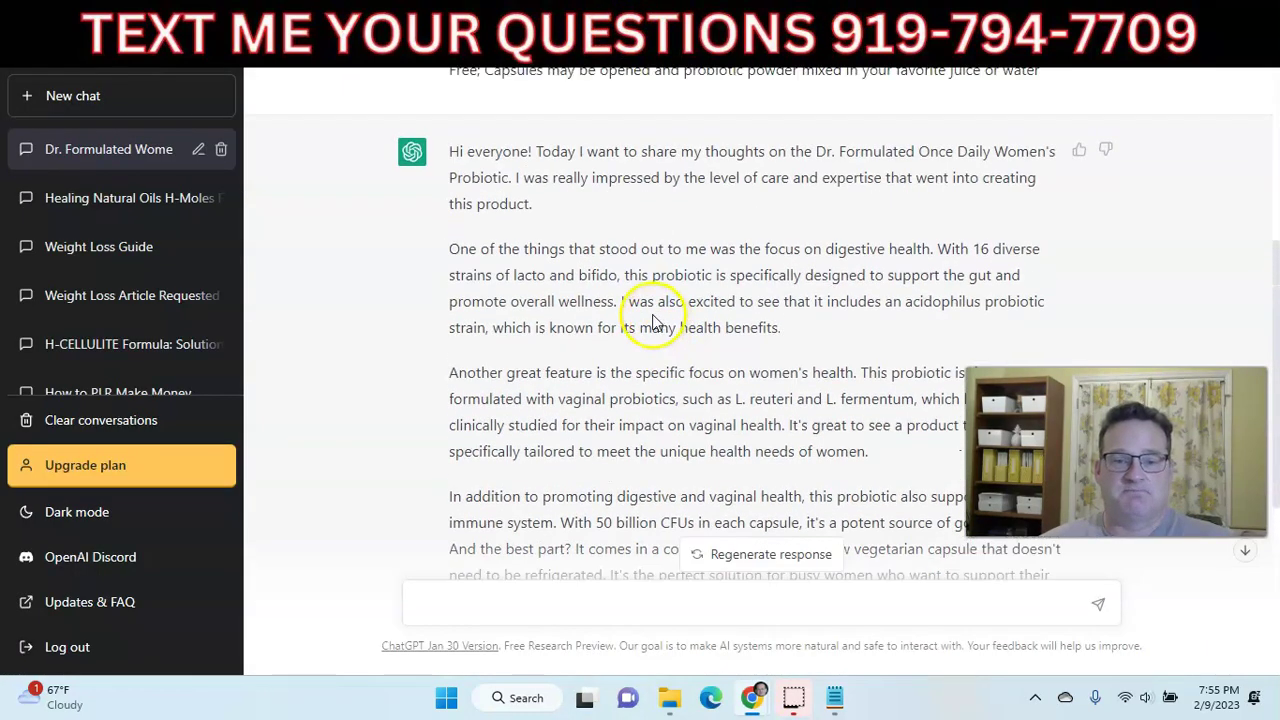
{"action": "left_click_drag", "start_coordinate": [449, 151], "coordinate": [957, 462]}
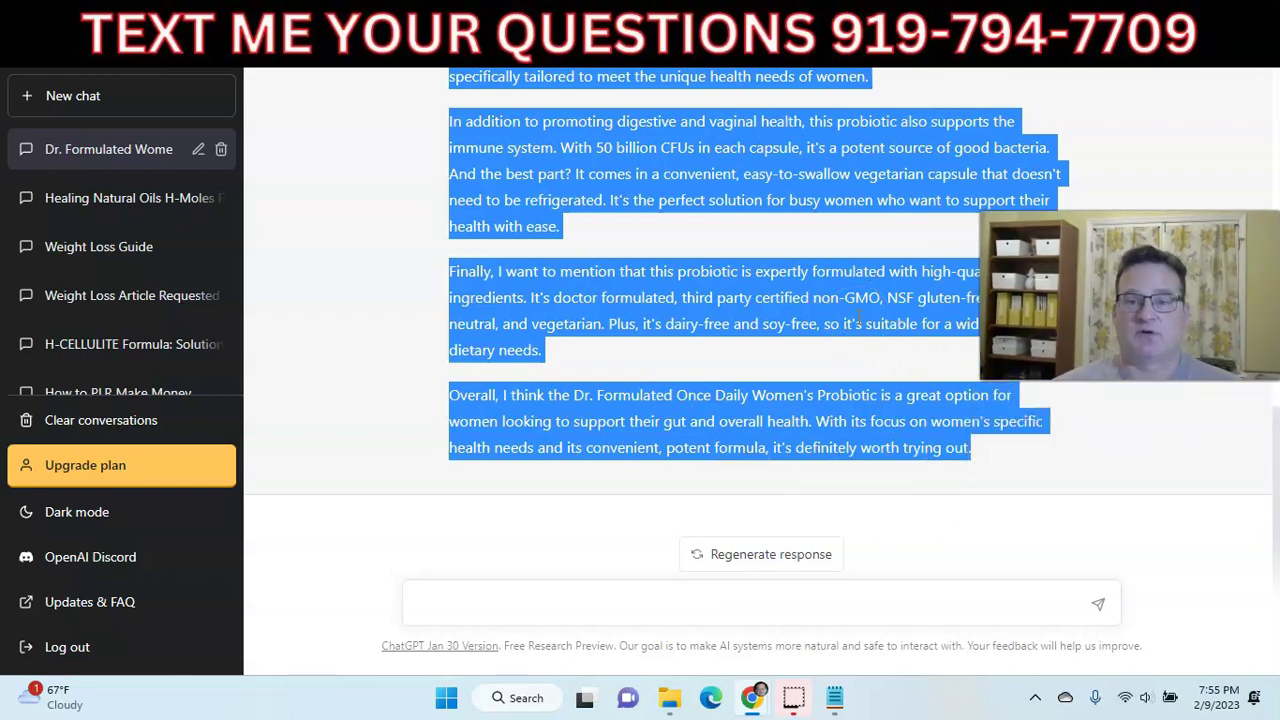
- Switch to Pictory, start a Script to Video project, paste the review script into the script editor, and look it over
{"action": "left_click", "coordinate": [772, 30]}
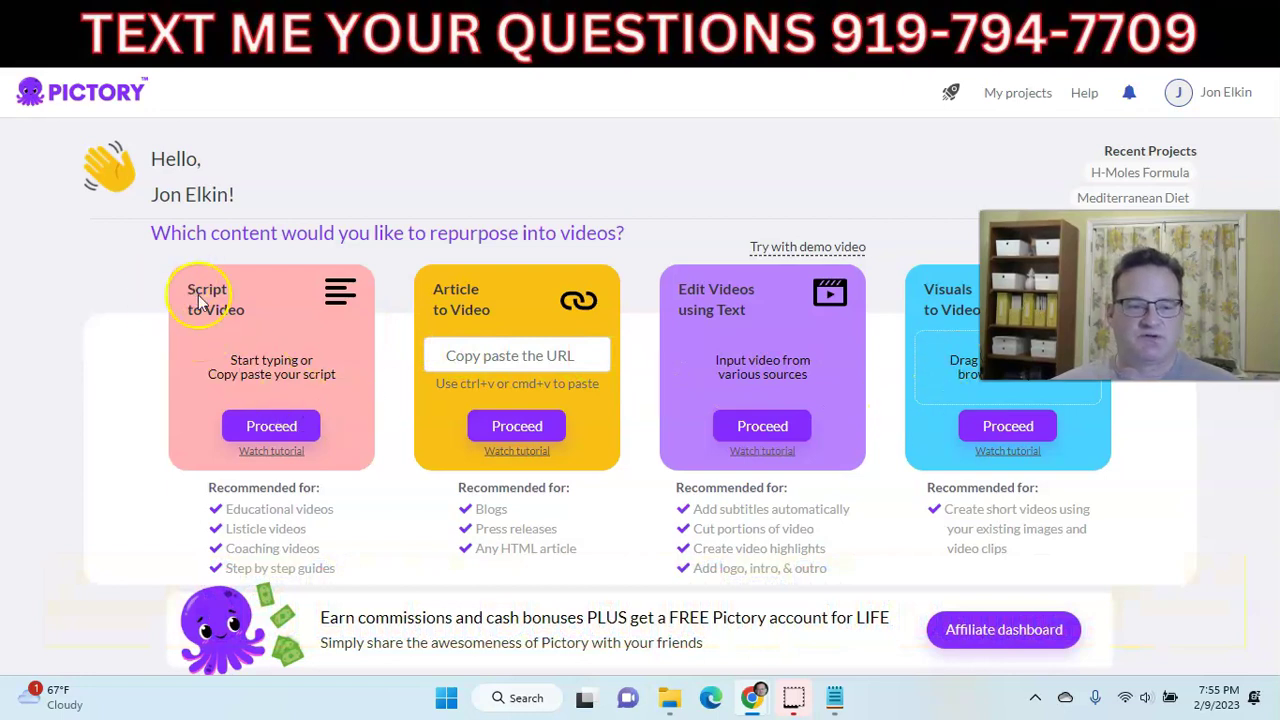
{"action": "left_click", "coordinate": [265, 427]}
{"action": "left_click", "coordinate": [277, 343]}
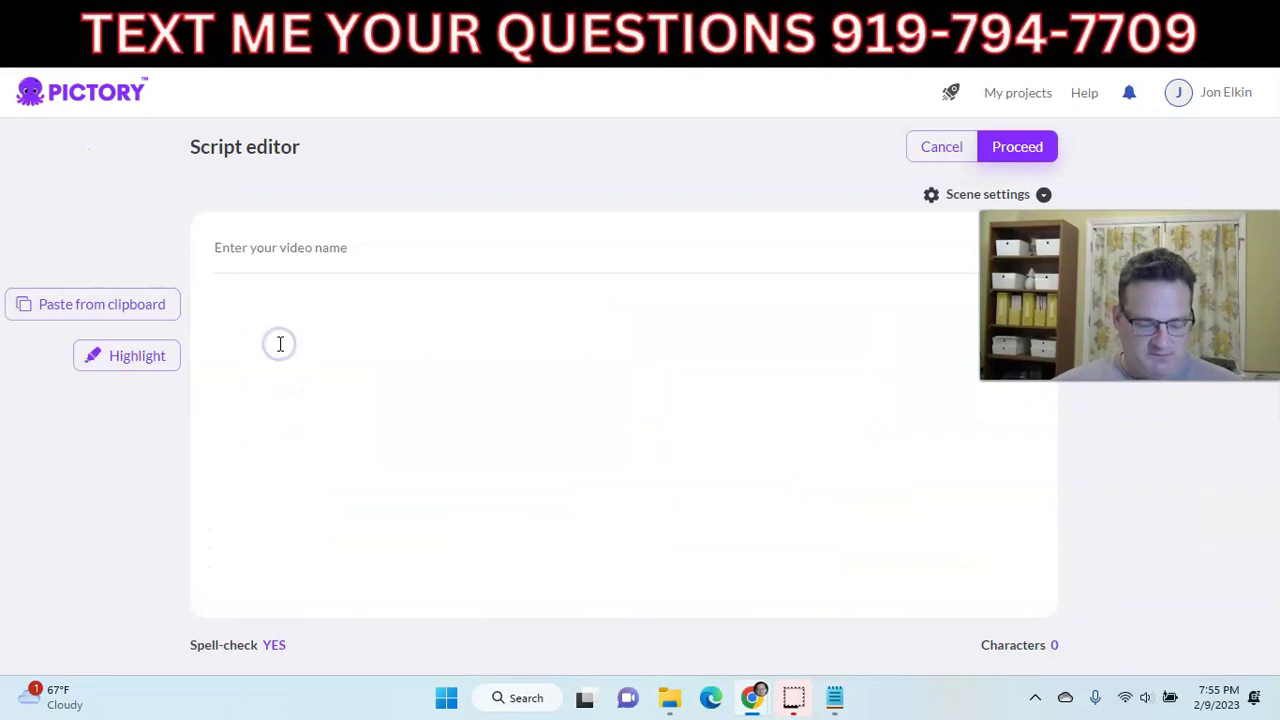
{"action": "key", "text": "ctrl+v"}
{"action": "left_click", "coordinate": [314, 372]}
{"action": "scroll", "coordinate": [314, 372], "scroll_direction": "up", "scroll_amount": 2}
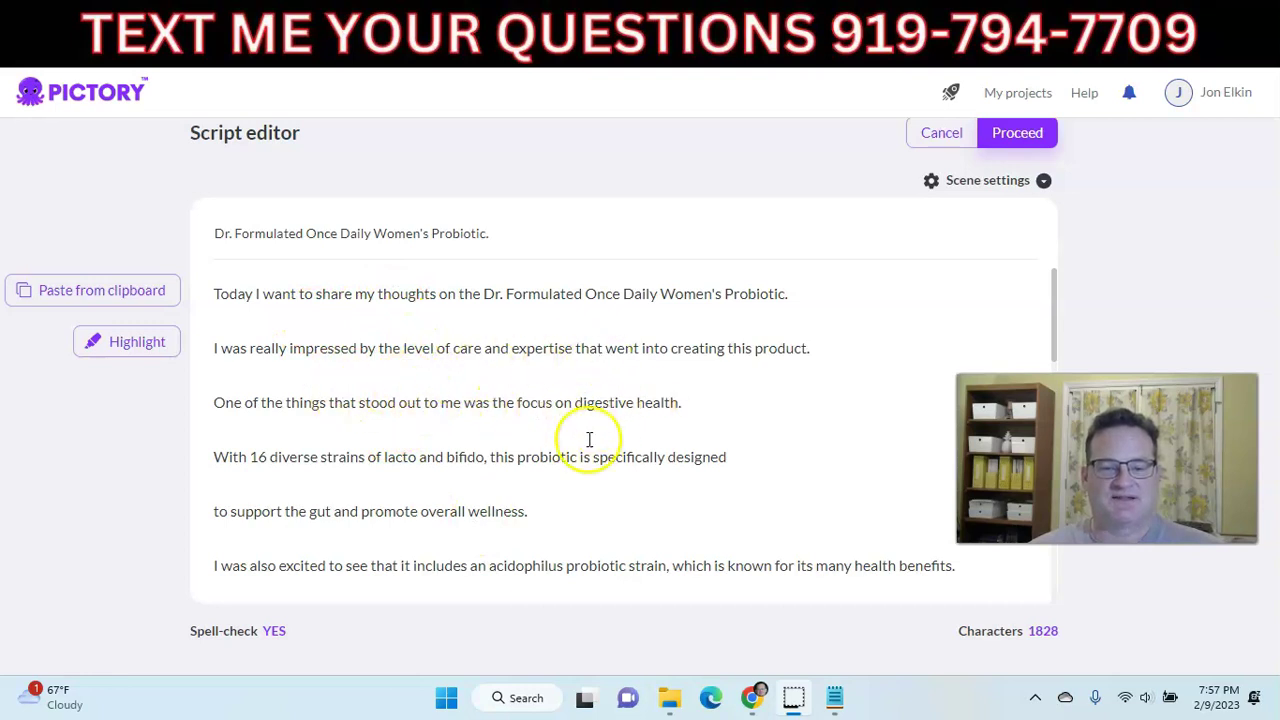
{"action": "scroll", "coordinate": [589, 440], "scroll_direction": "down", "scroll_amount": 5}
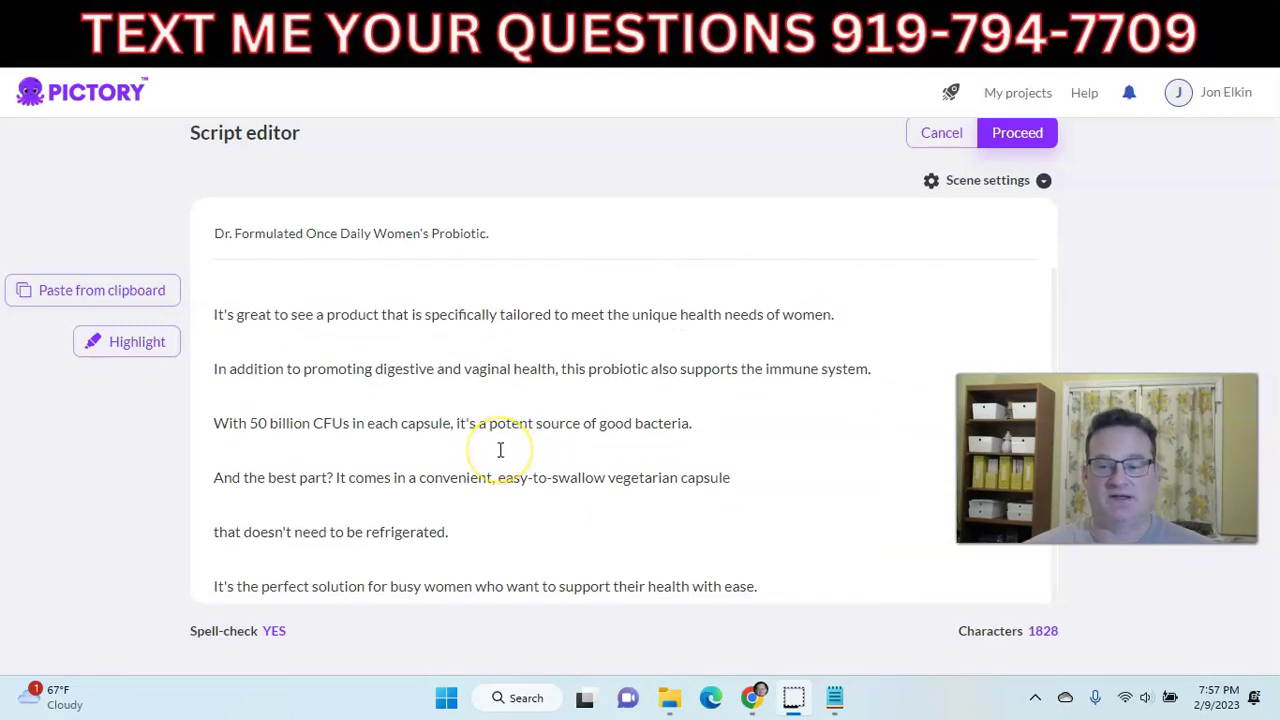
{"action": "scroll", "coordinate": [500, 450], "scroll_direction": "up", "scroll_amount": 5}
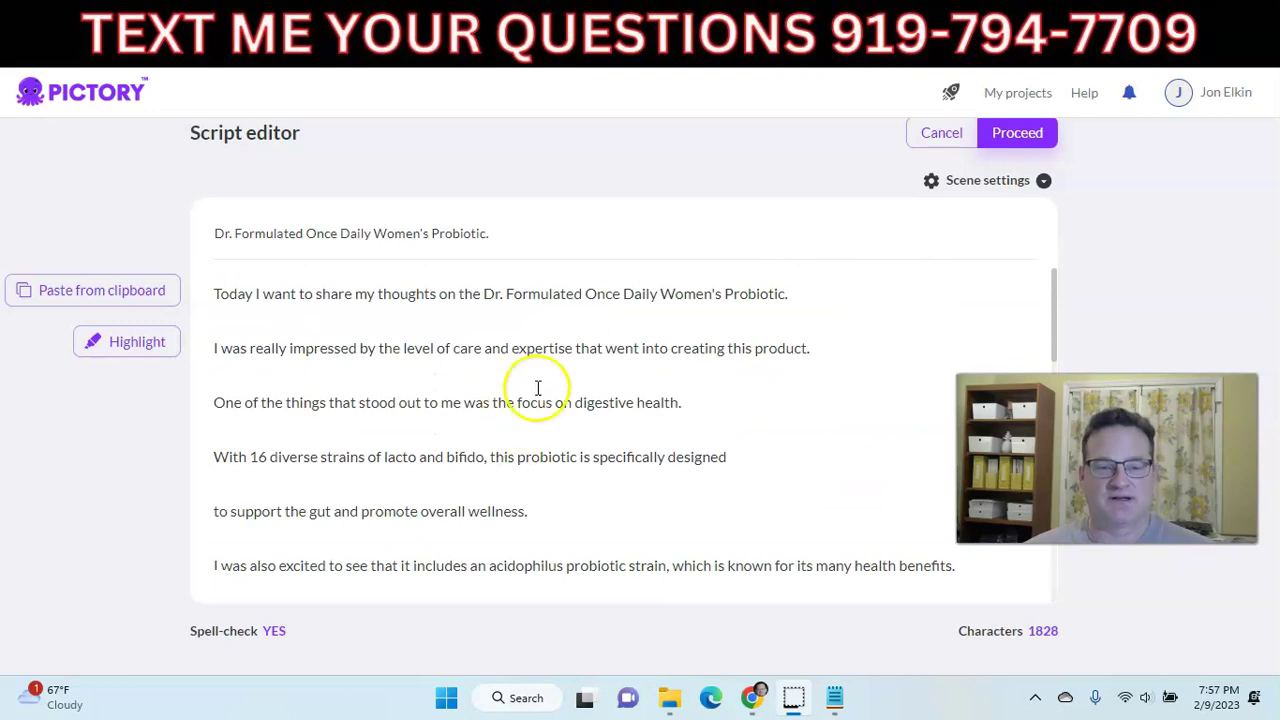
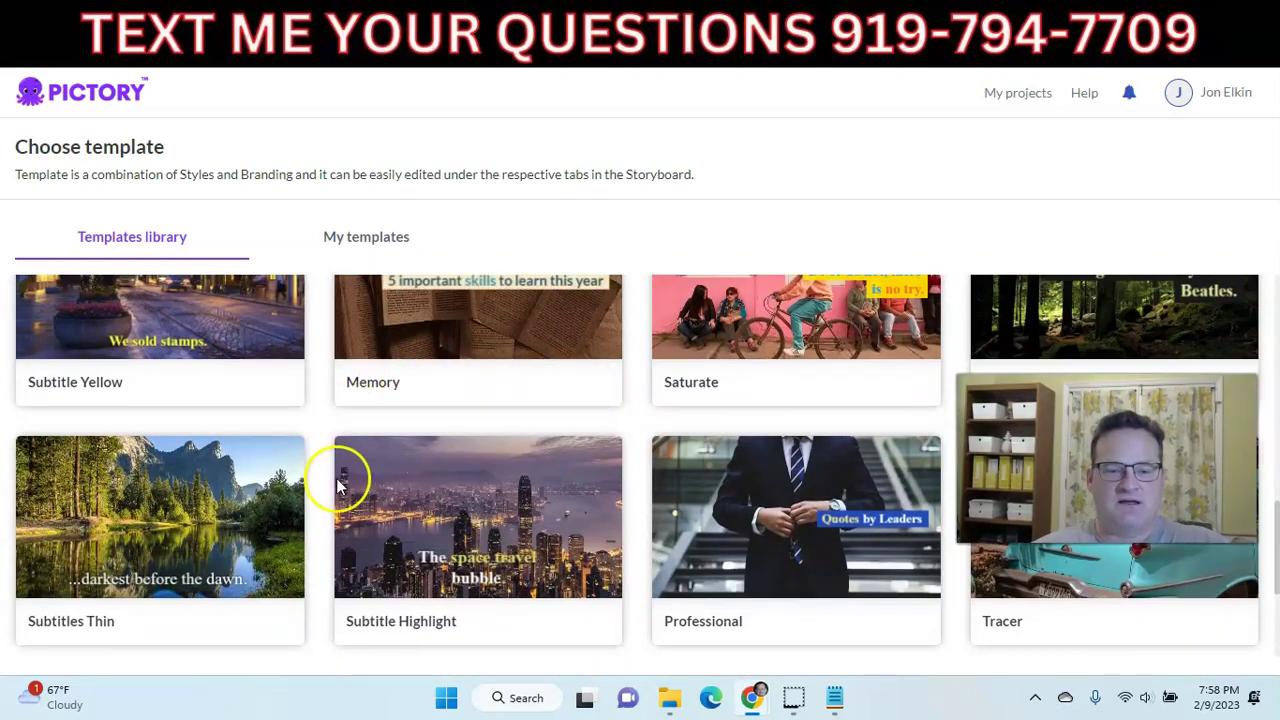
- Browse the Pictory template library, comparing the caption styles of templates such as Subtitle Highlight, Subtitle Yellow, Memory and Saturate
{"action": "mouse_move", "coordinate": [470, 527]}
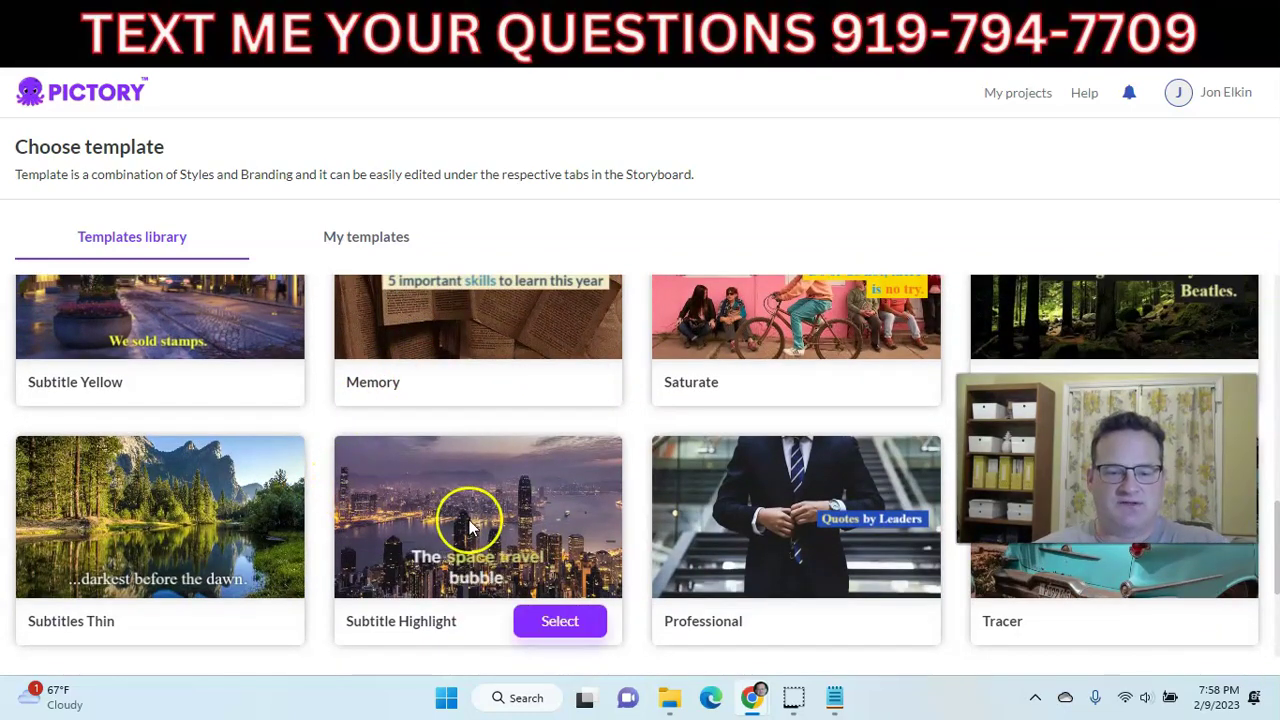
{"action": "mouse_move", "coordinate": [756, 486]}
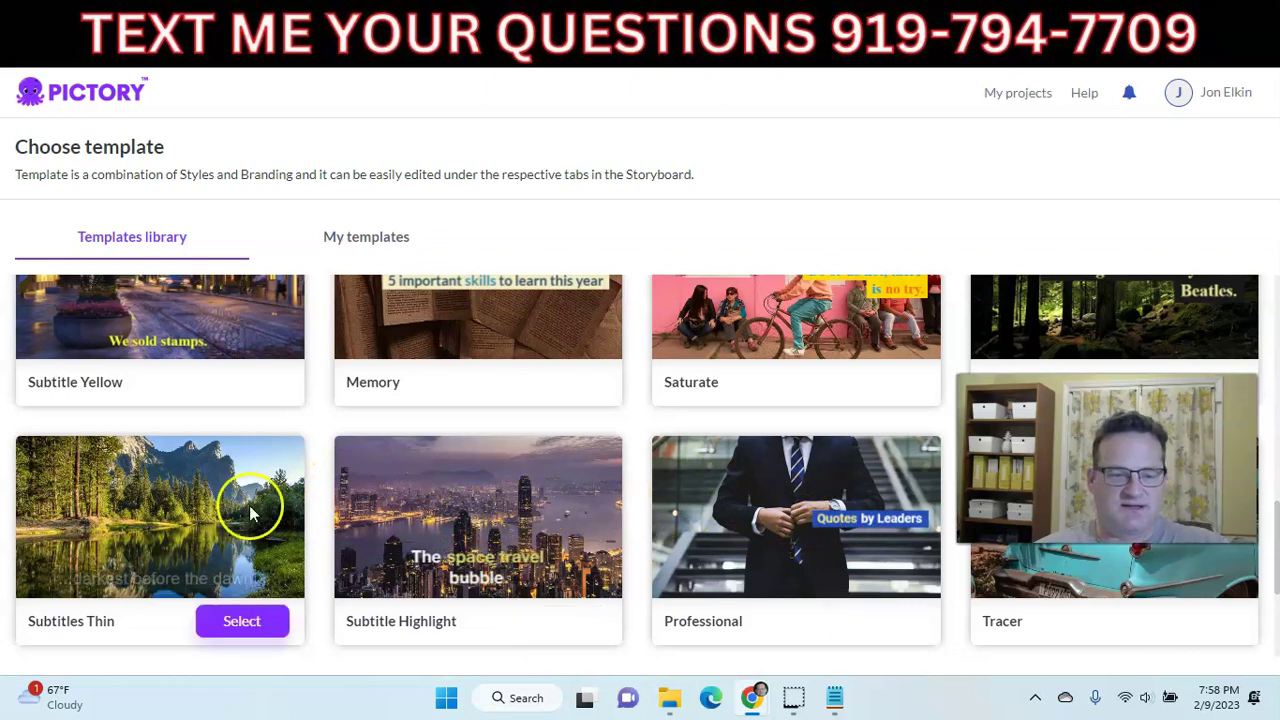
{"action": "scroll", "coordinate": [201, 512], "scroll_direction": "up", "scroll_amount": 2}
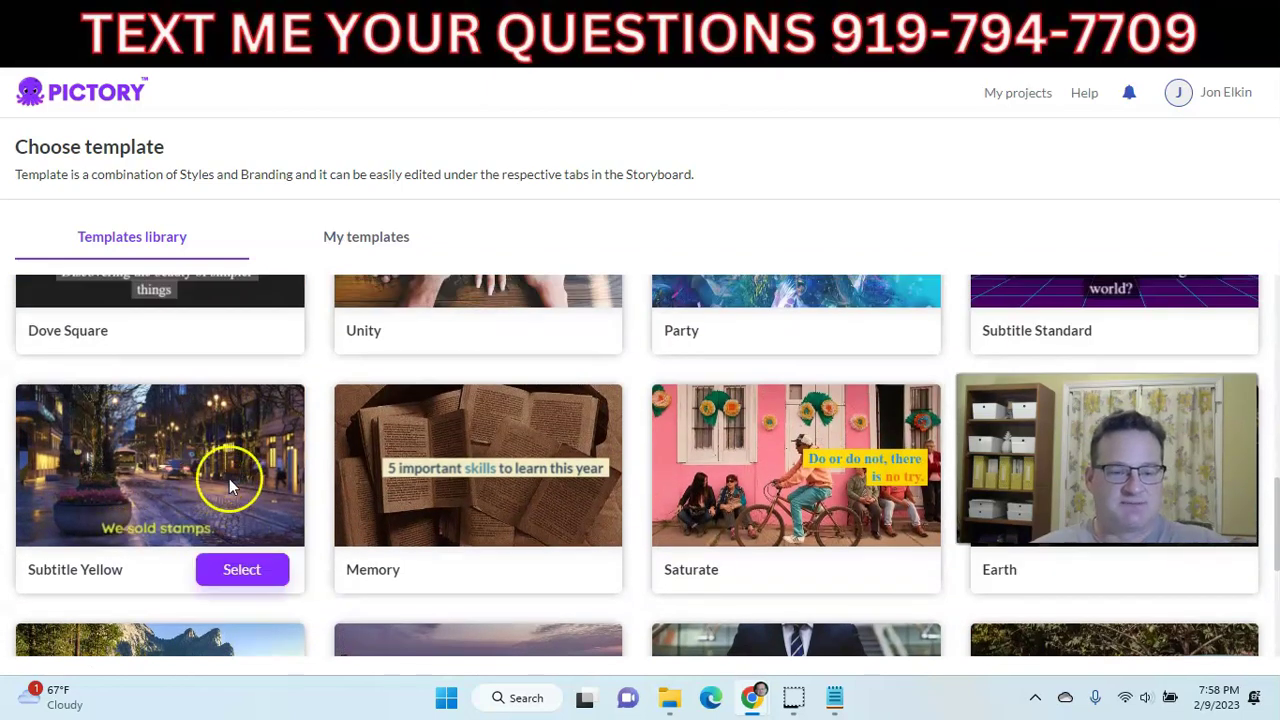
{"action": "mouse_move", "coordinate": [468, 465]}
{"action": "mouse_move", "coordinate": [762, 448]}
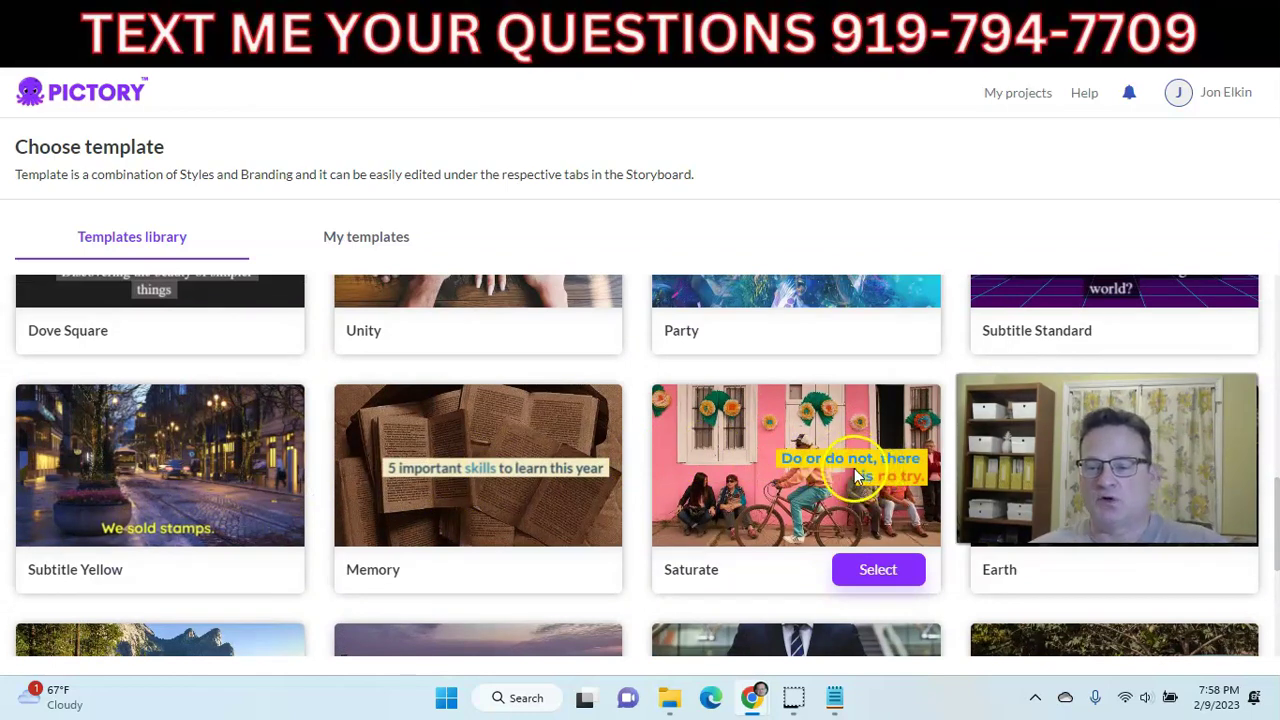
{"action": "scroll", "coordinate": [850, 470], "scroll_direction": "up", "scroll_amount": 2}
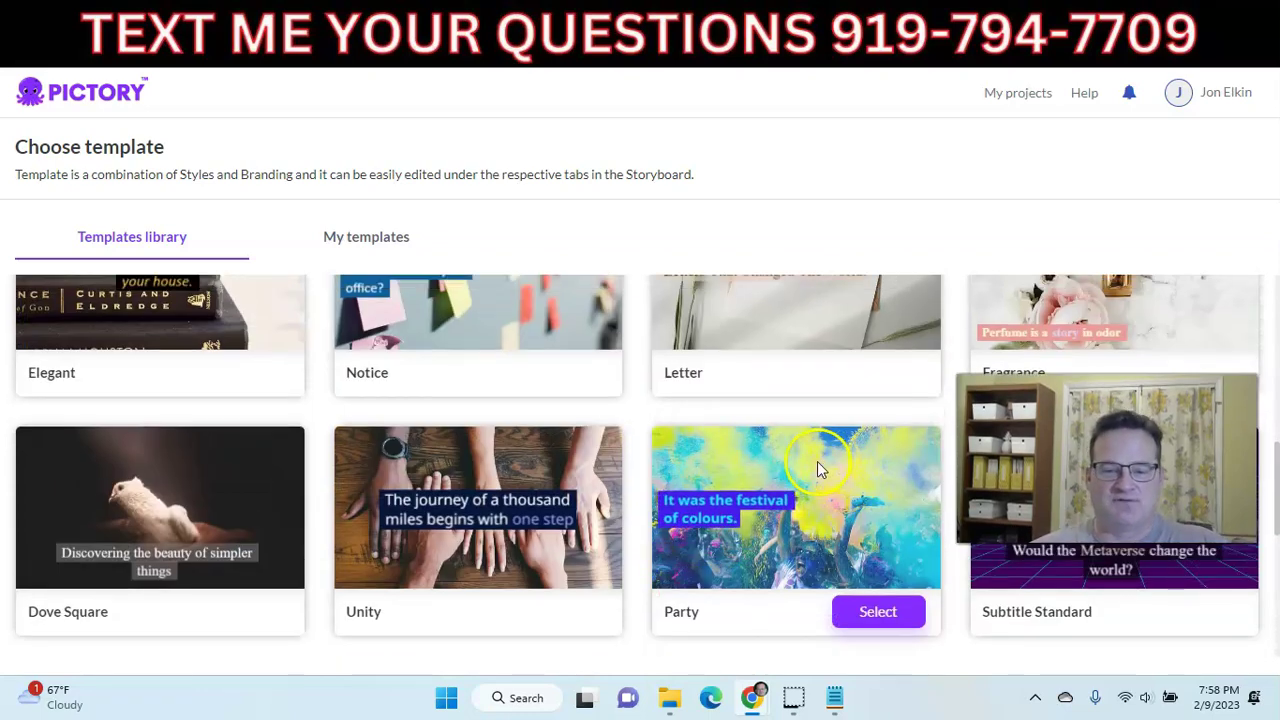
{"action": "scroll", "coordinate": [573, 483], "scroll_direction": "up", "scroll_amount": 2}
{"action": "scroll", "coordinate": [573, 483], "scroll_direction": "up", "scroll_amount": 3}
{"action": "scroll", "coordinate": [377, 400], "scroll_direction": "up", "scroll_amount": 2}
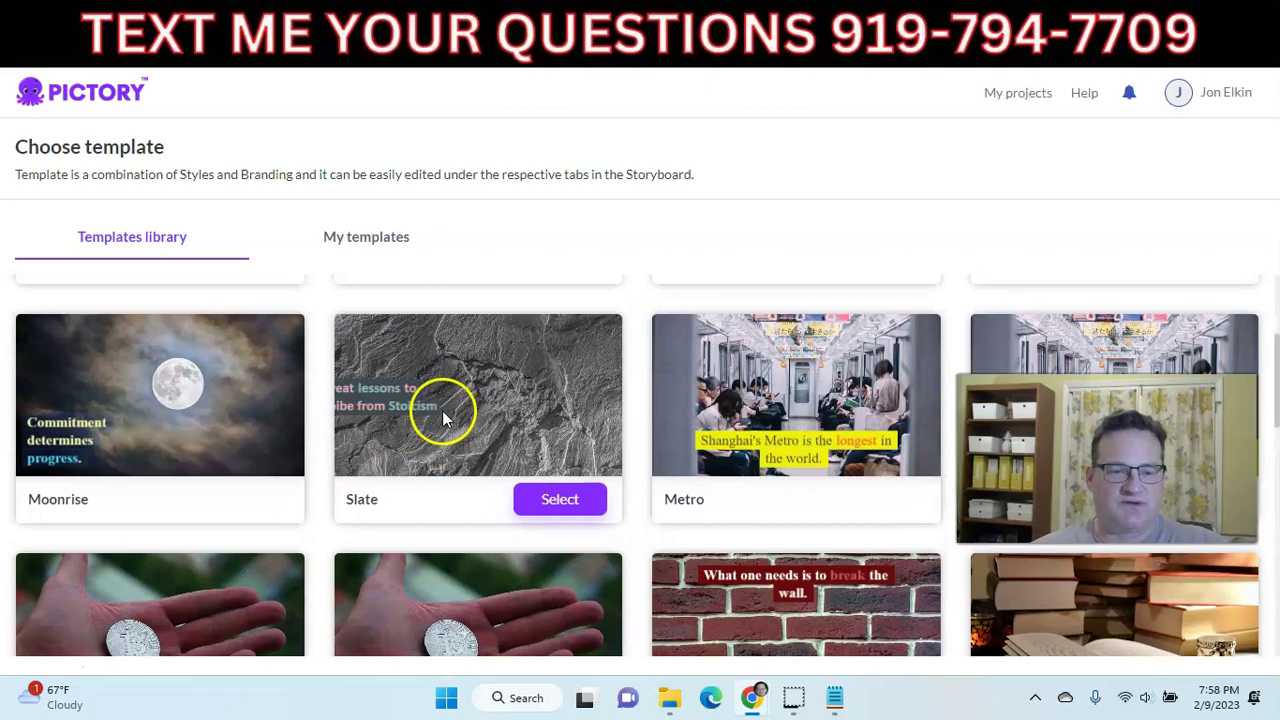
- Choose the Lemon template with a 16:9 aspect ratio and continue to the storyboard
{"action": "scroll", "coordinate": [443, 420], "scroll_direction": "up", "scroll_amount": 3}
{"action": "scroll", "coordinate": [543, 371], "scroll_direction": "up", "scroll_amount": 2}
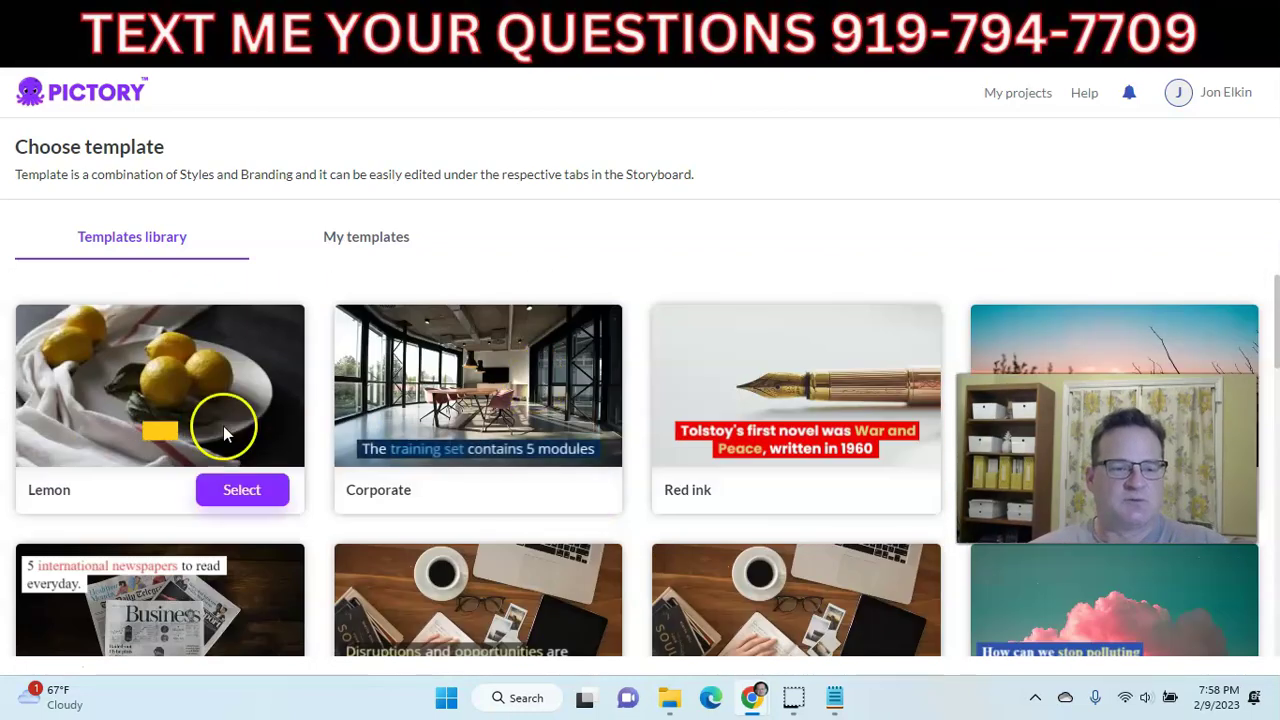
{"action": "left_click", "coordinate": [248, 490]}
{"action": "left_click", "coordinate": [85, 402]}
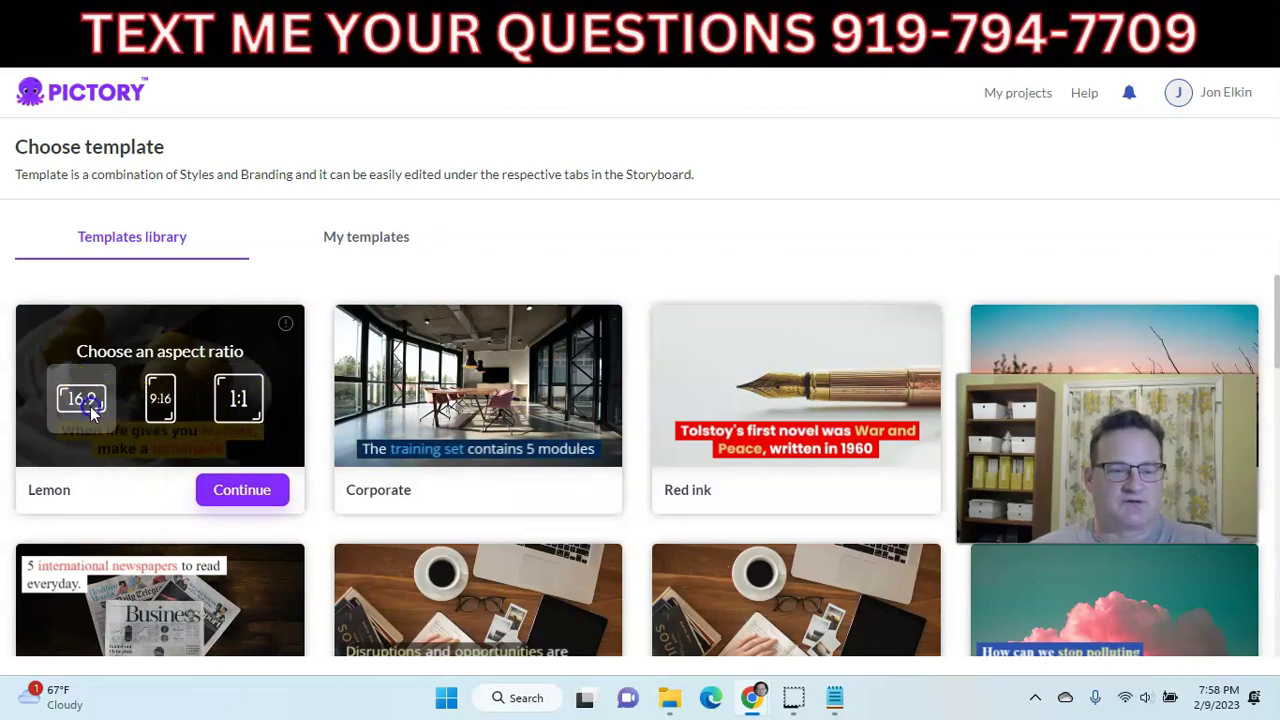
{"action": "left_click", "coordinate": [230, 487]}
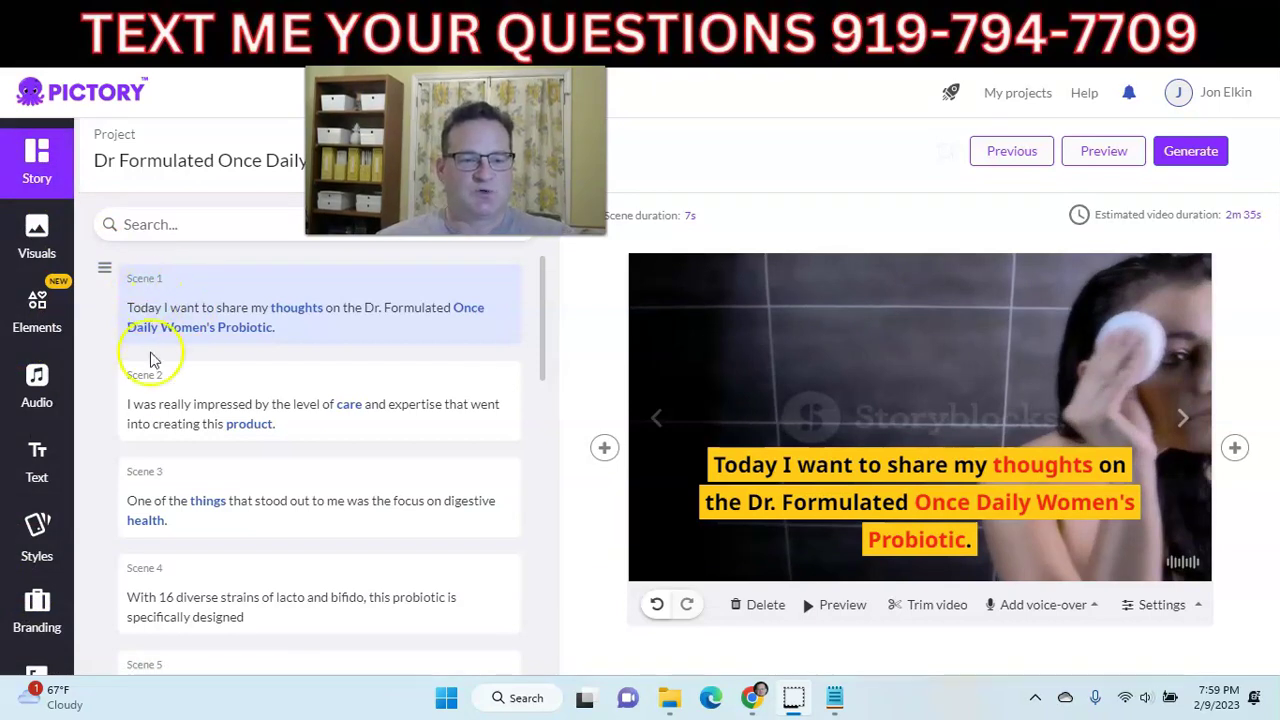
- Look over the storyboard scenes and change the Scene 1 caption font to Open Sans
{"action": "left_click_drag", "start_coordinate": [104, 428], "coordinate": [104, 470]}
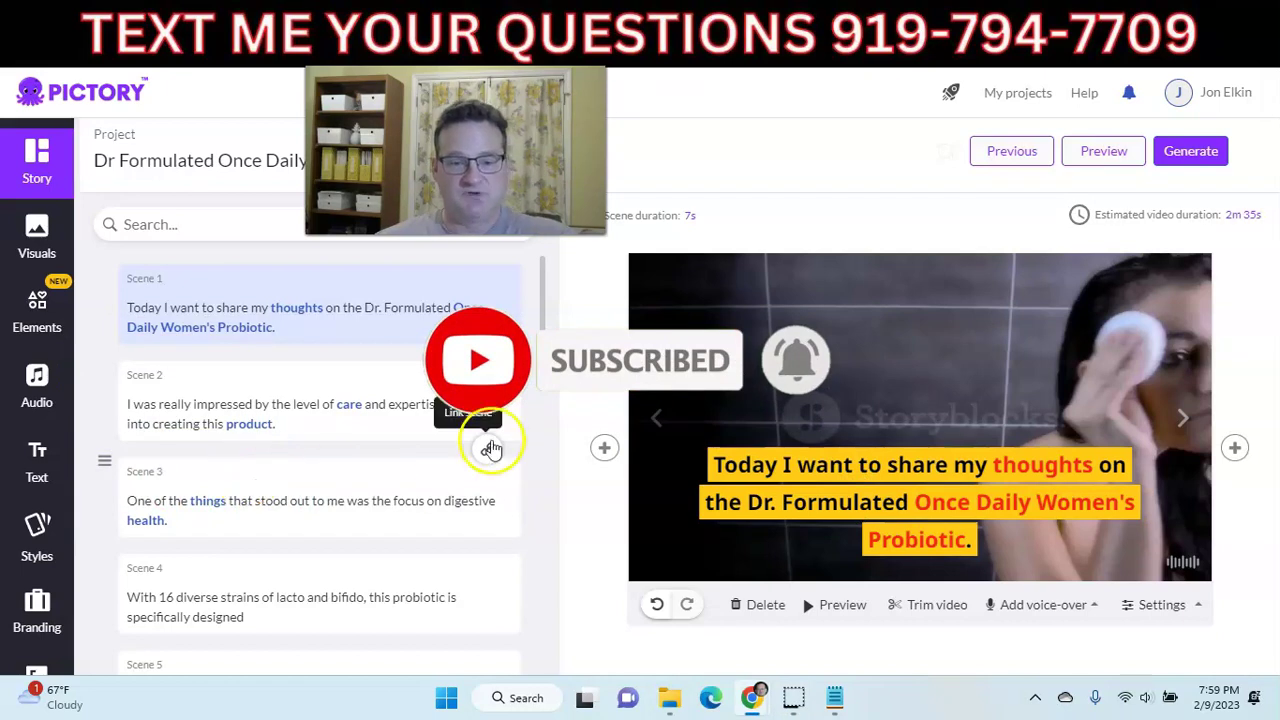
{"action": "scroll", "coordinate": [972, 538], "scroll_direction": "down", "scroll_amount": 1}
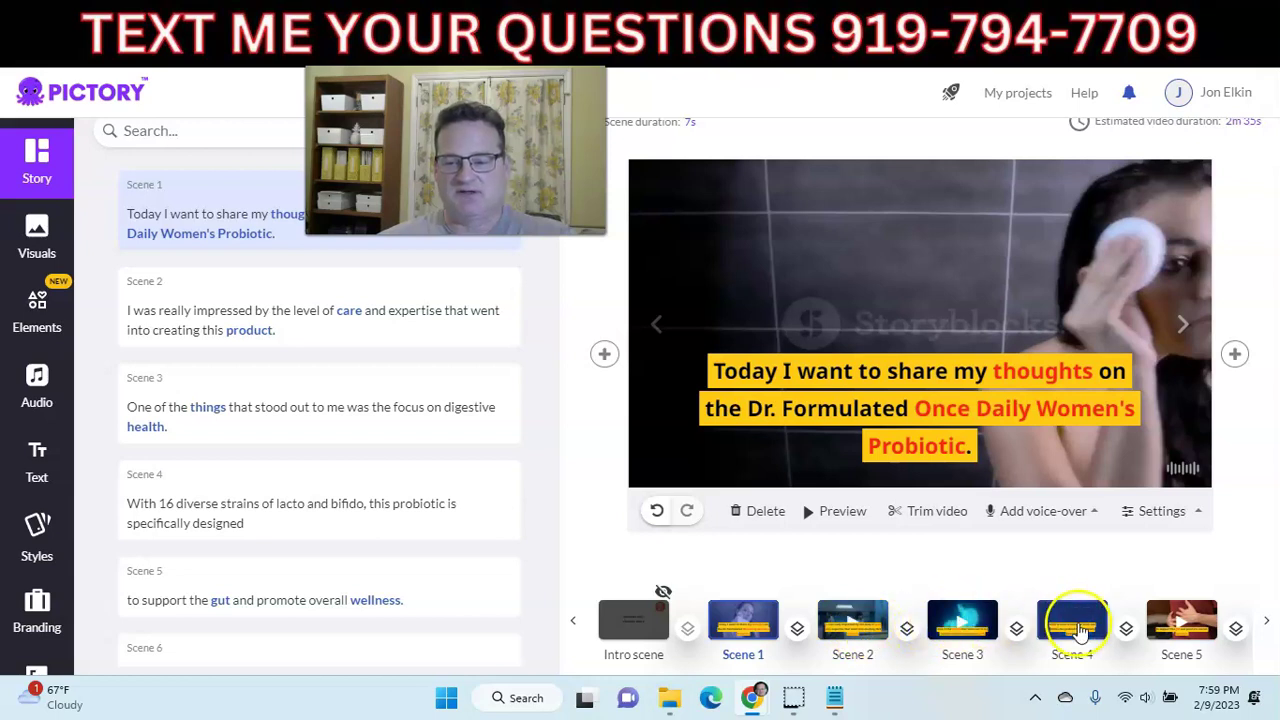
{"action": "scroll", "coordinate": [884, 645], "scroll_direction": "up", "scroll_amount": 1}
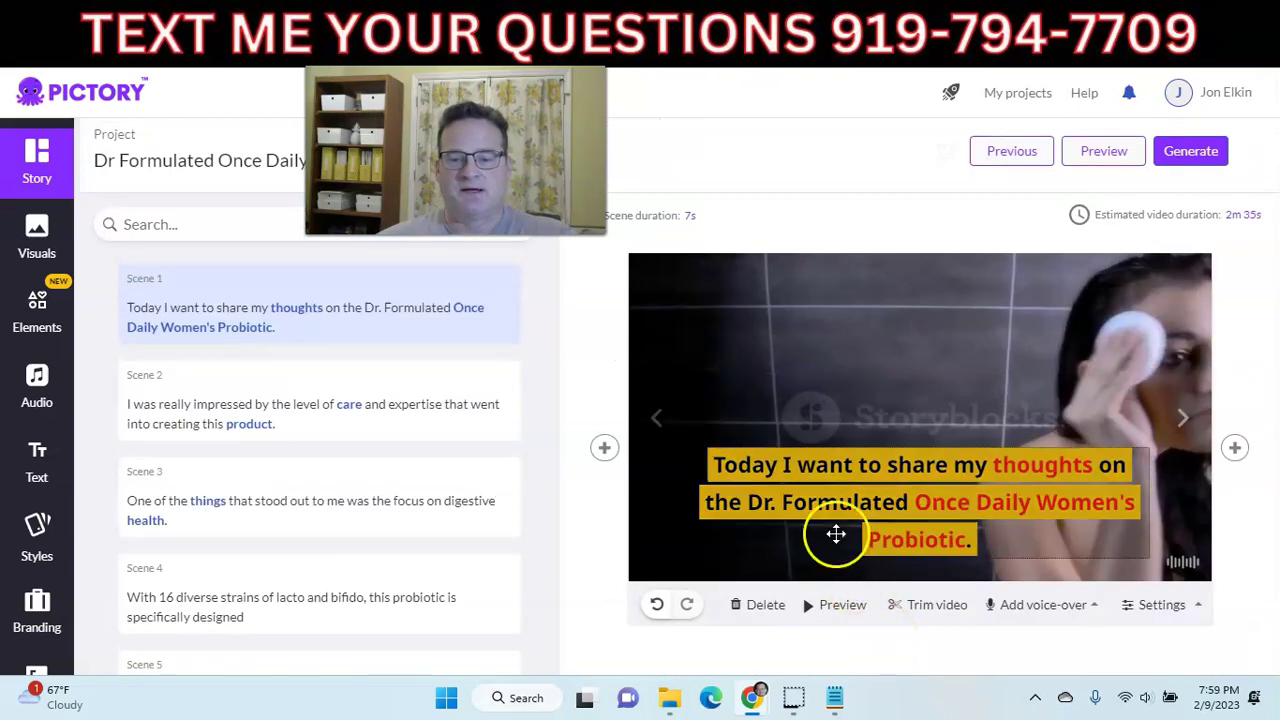
{"action": "left_click", "coordinate": [840, 487]}
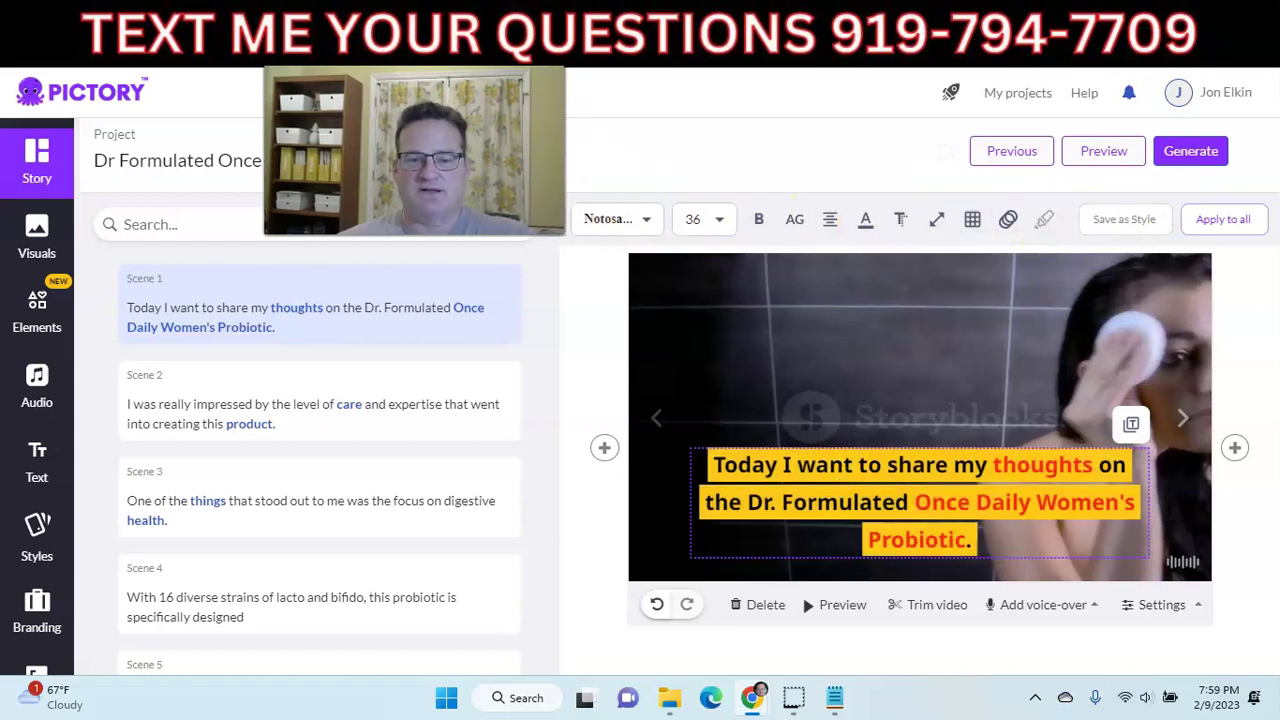
{"action": "left_click", "coordinate": [591, 220]}
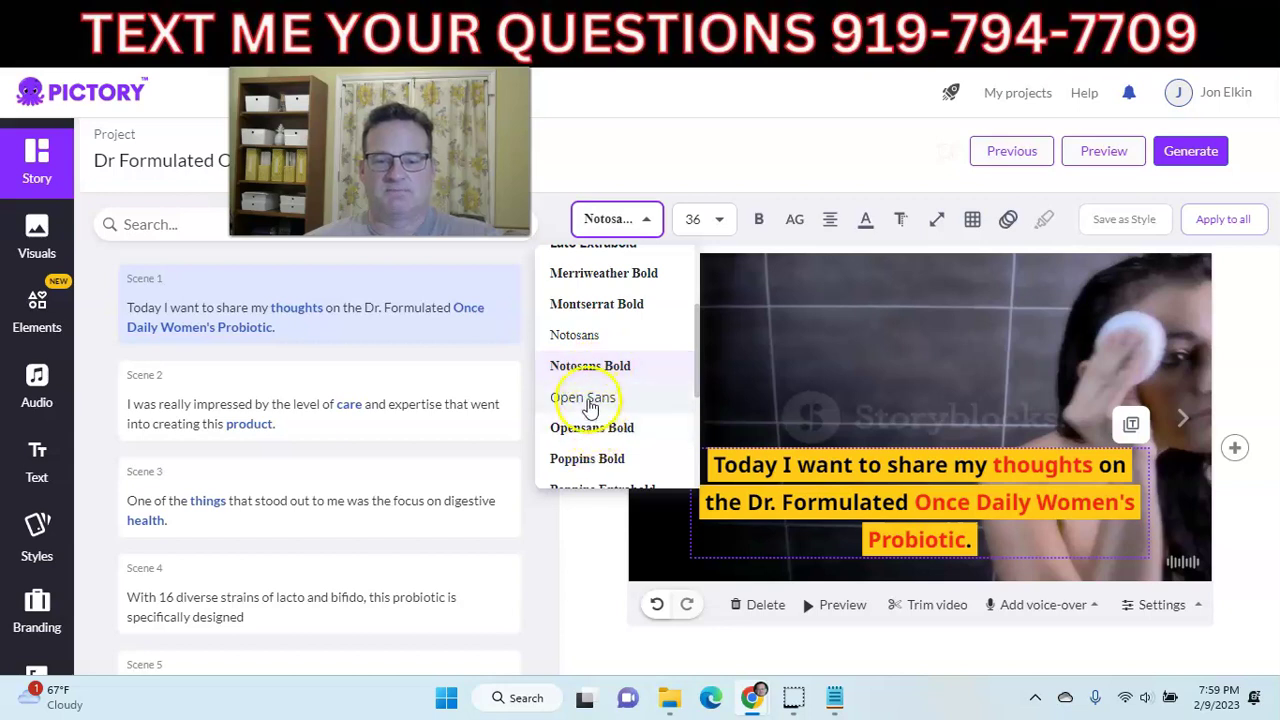
{"action": "left_click", "coordinate": [588, 399]}
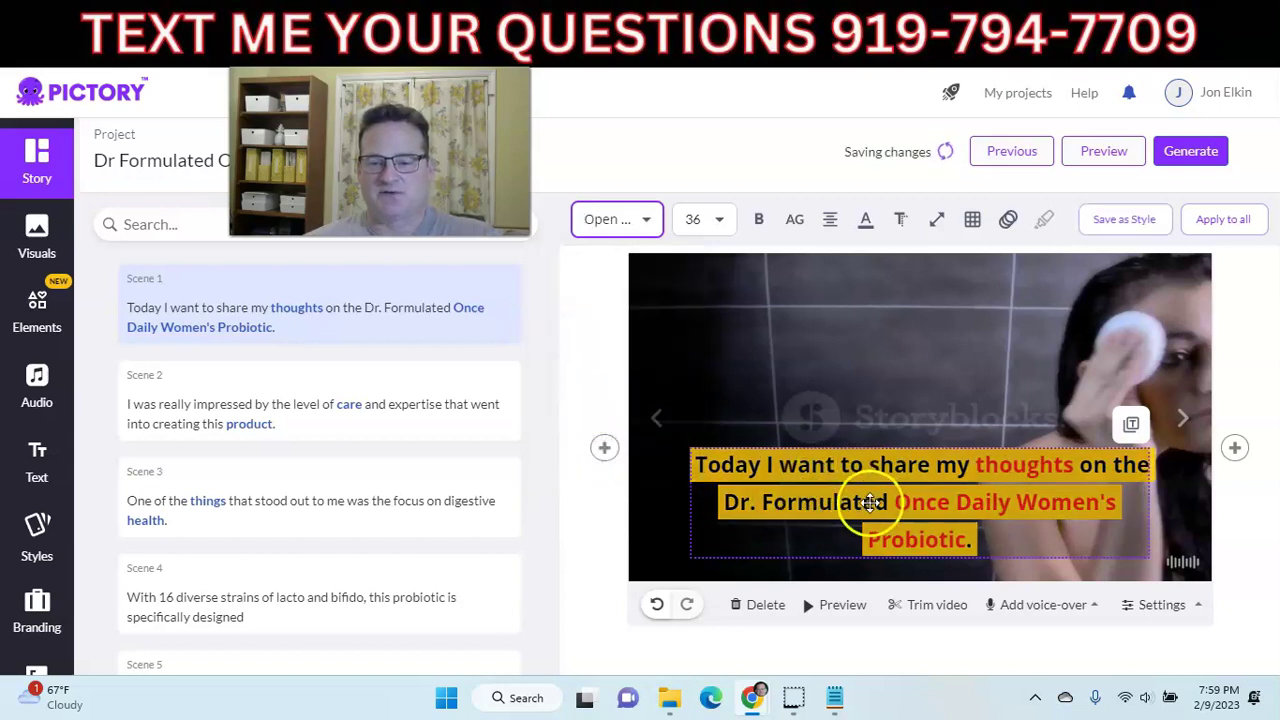
- Set the Scene 1 caption's font size to 30 and apply the caption styling to all scenes
{"action": "left_click", "coordinate": [705, 219]}
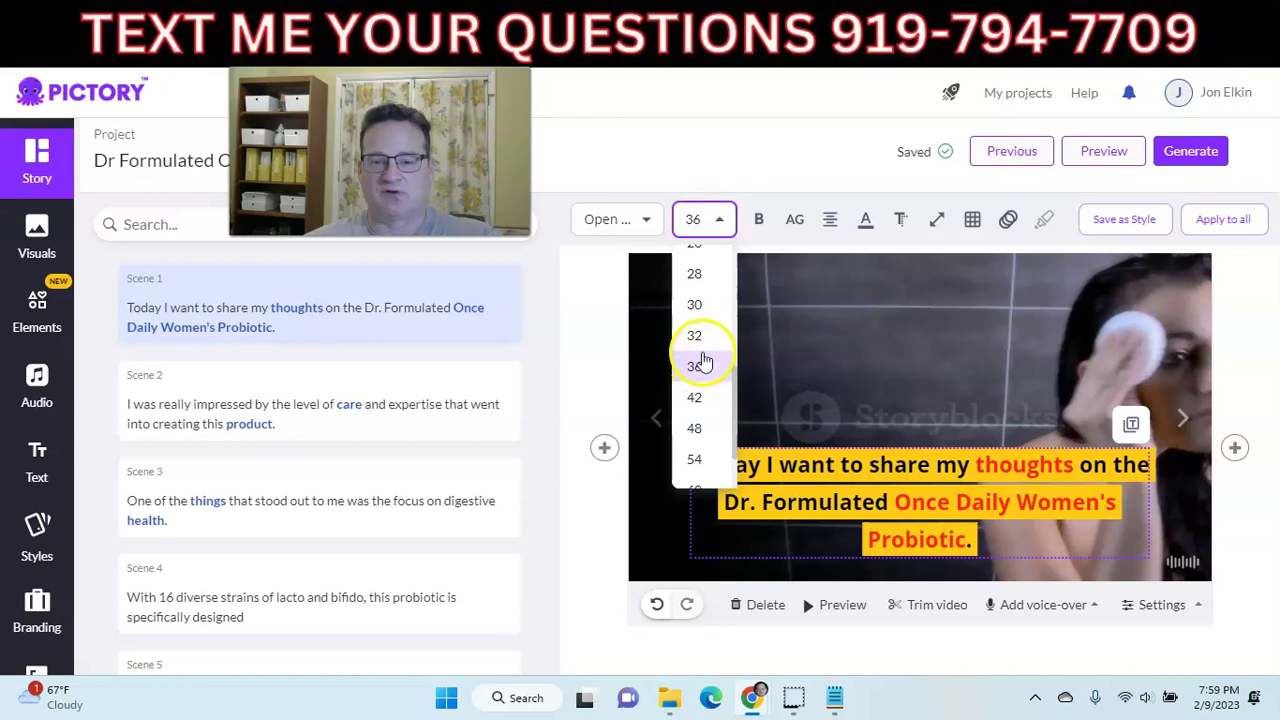
{"action": "left_click", "coordinate": [704, 305]}
{"action": "left_click", "coordinate": [858, 500]}
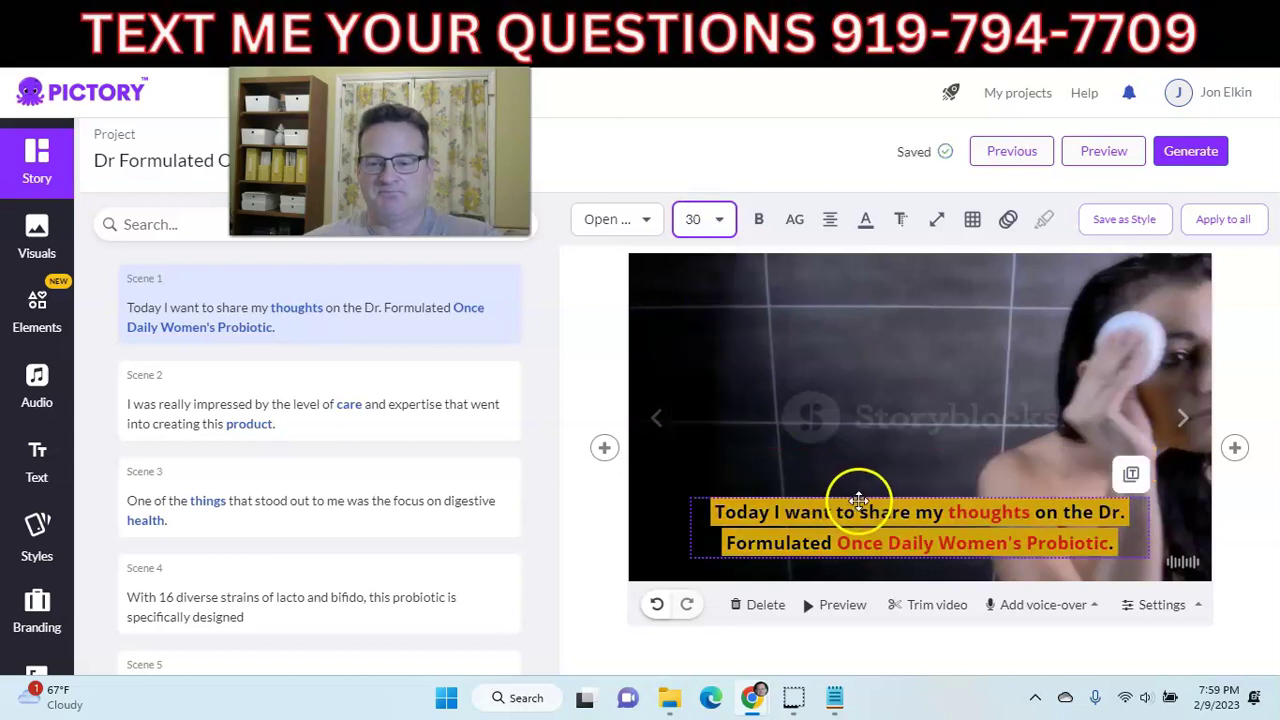
{"action": "mouse_move", "coordinate": [818, 235]}
{"action": "mouse_move", "coordinate": [866, 218]}
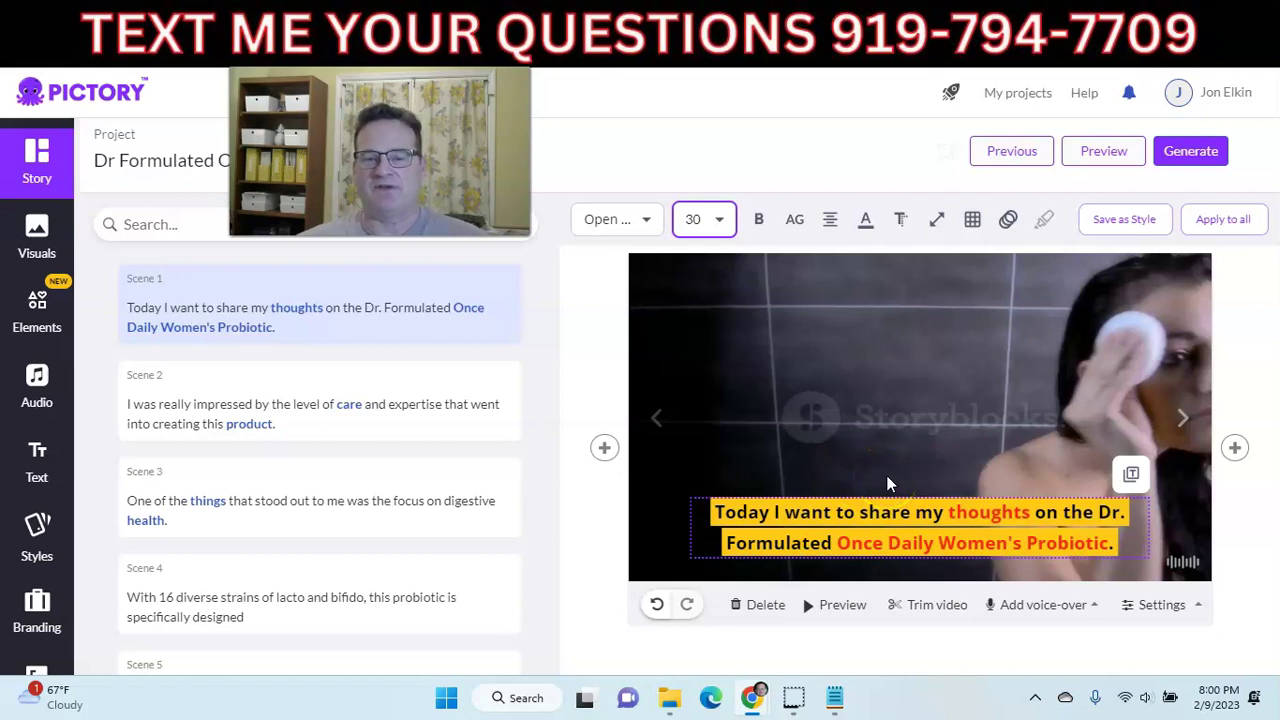
{"action": "left_click", "coordinate": [1215, 228]}
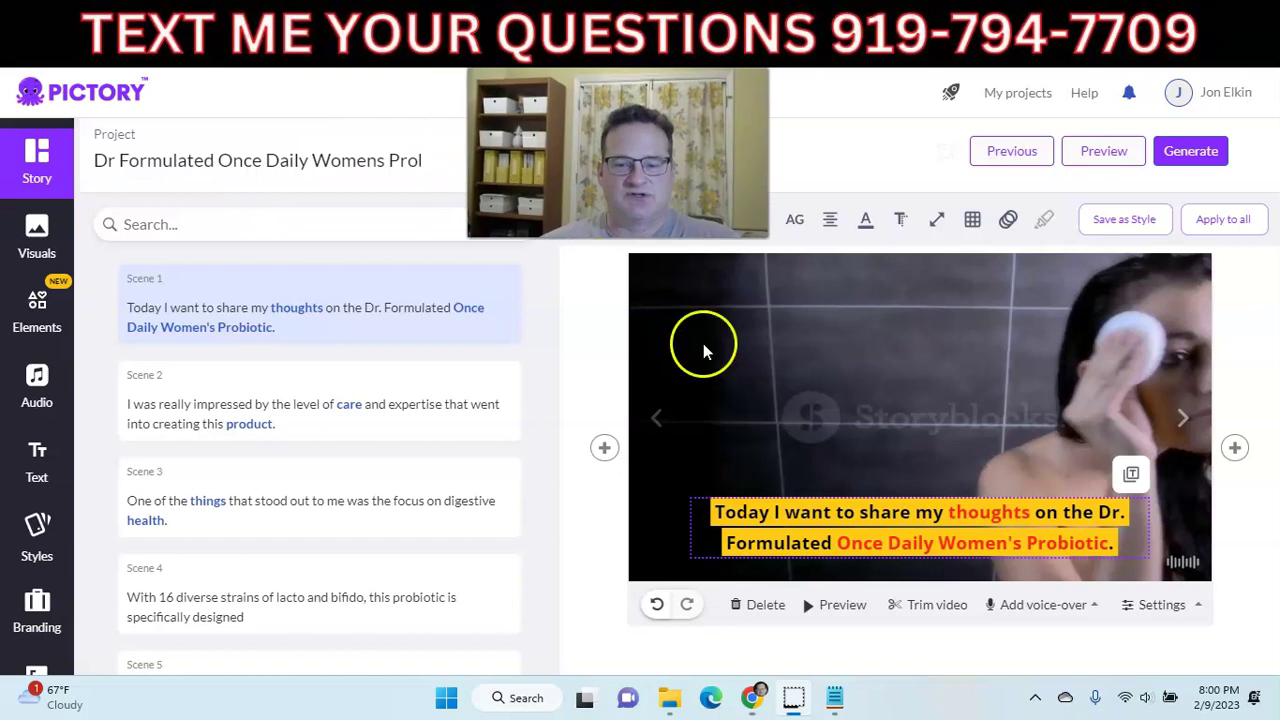
- Replace Scene 1's visual with the library clip of the woman in a white top outdoors and check it in the preview
{"action": "left_click", "coordinate": [35, 245]}
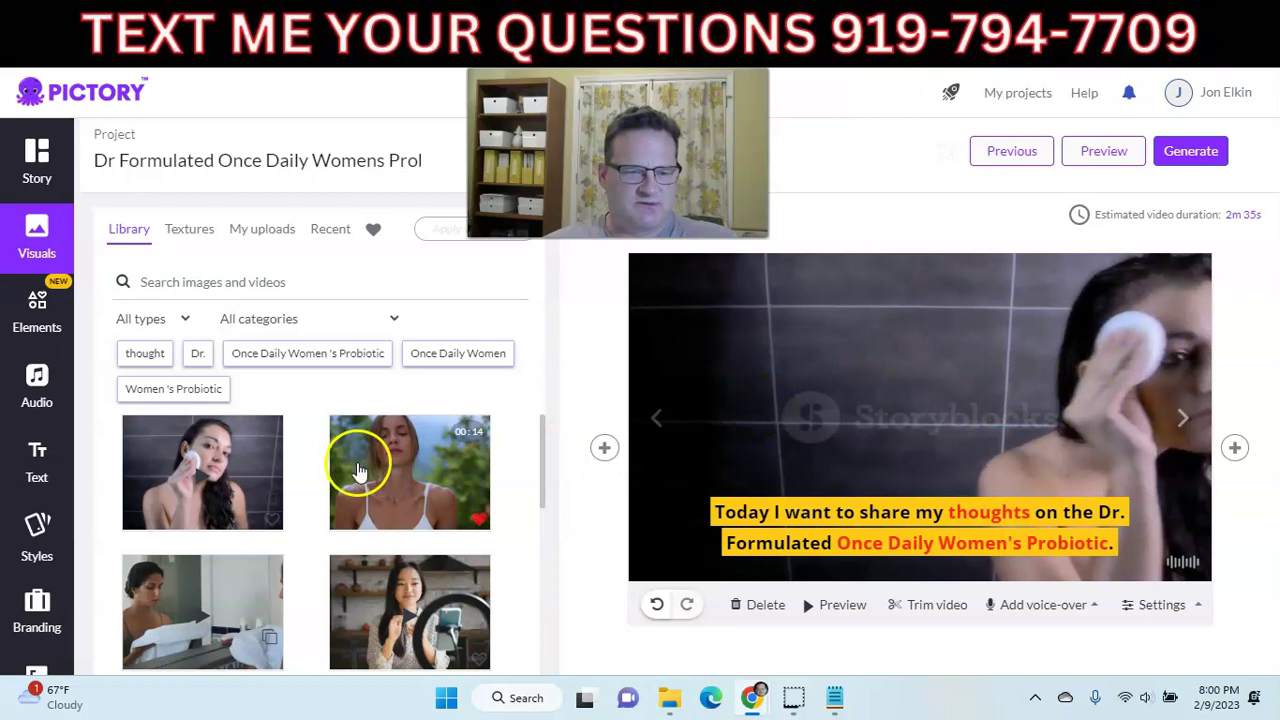
{"action": "scroll", "coordinate": [340, 486], "scroll_direction": "down", "scroll_amount": 2}
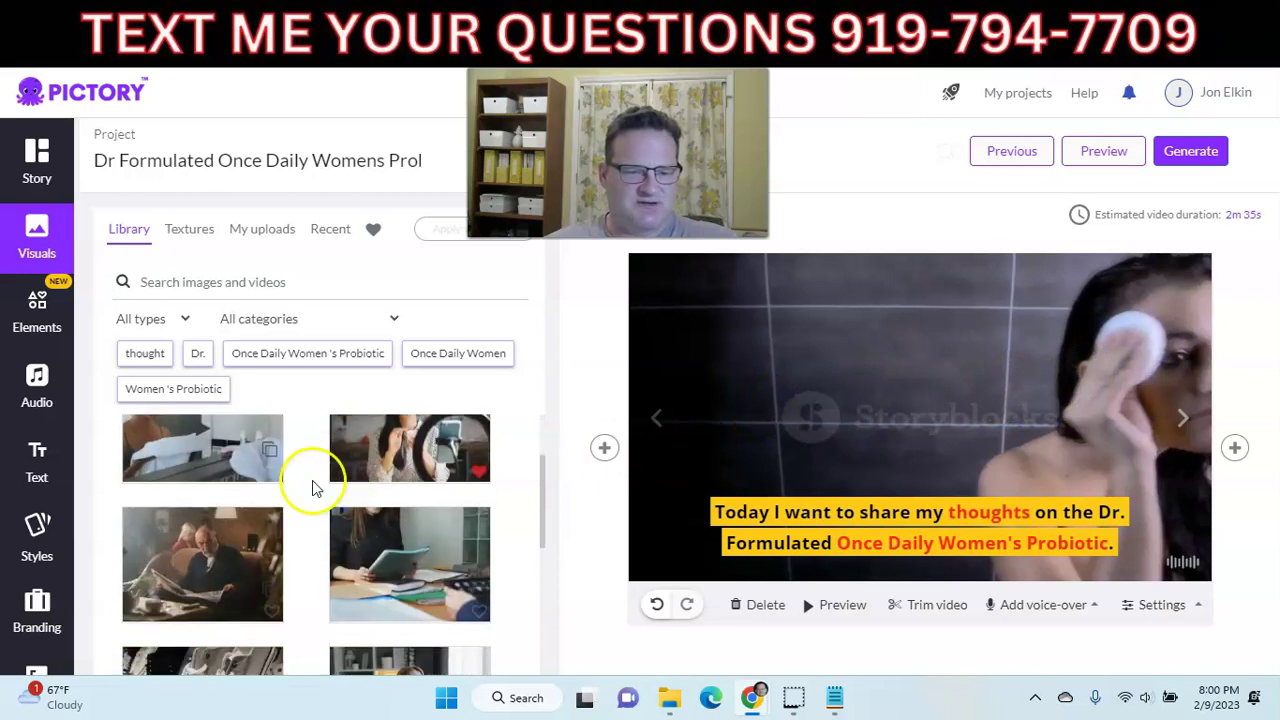
{"action": "scroll", "coordinate": [360, 500], "scroll_direction": "up", "scroll_amount": 2}
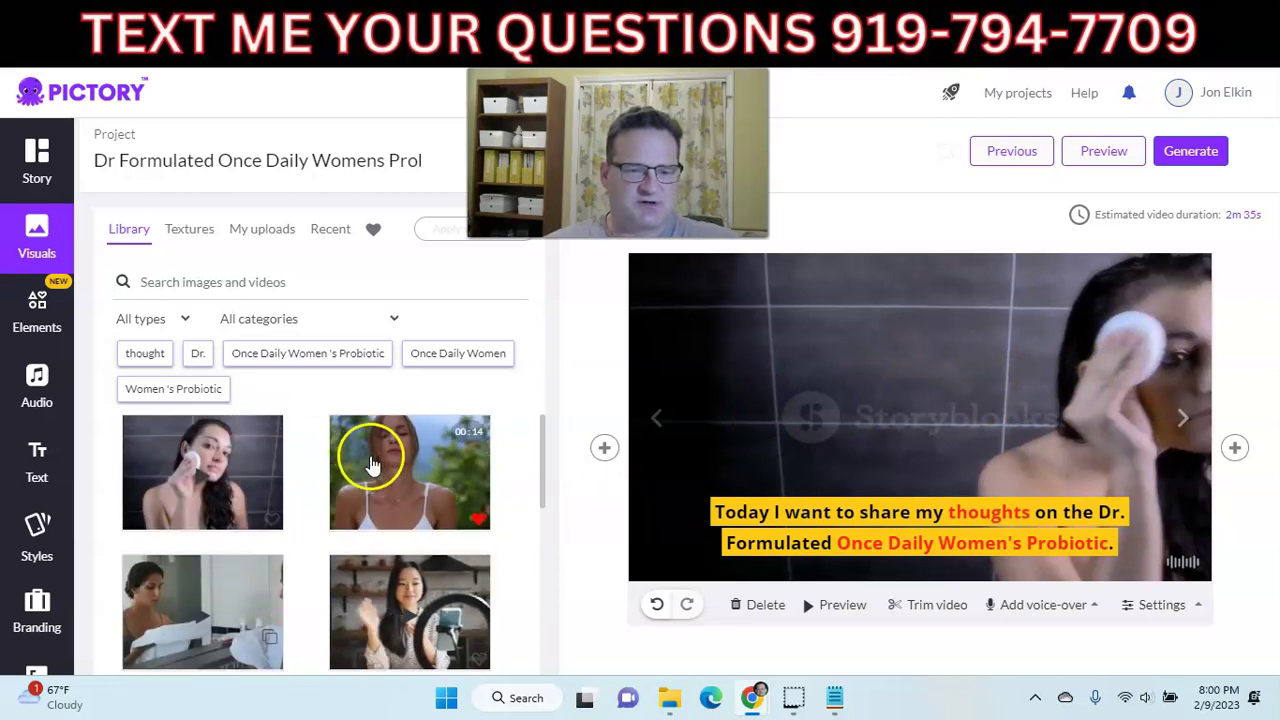
{"action": "left_click", "coordinate": [393, 455]}
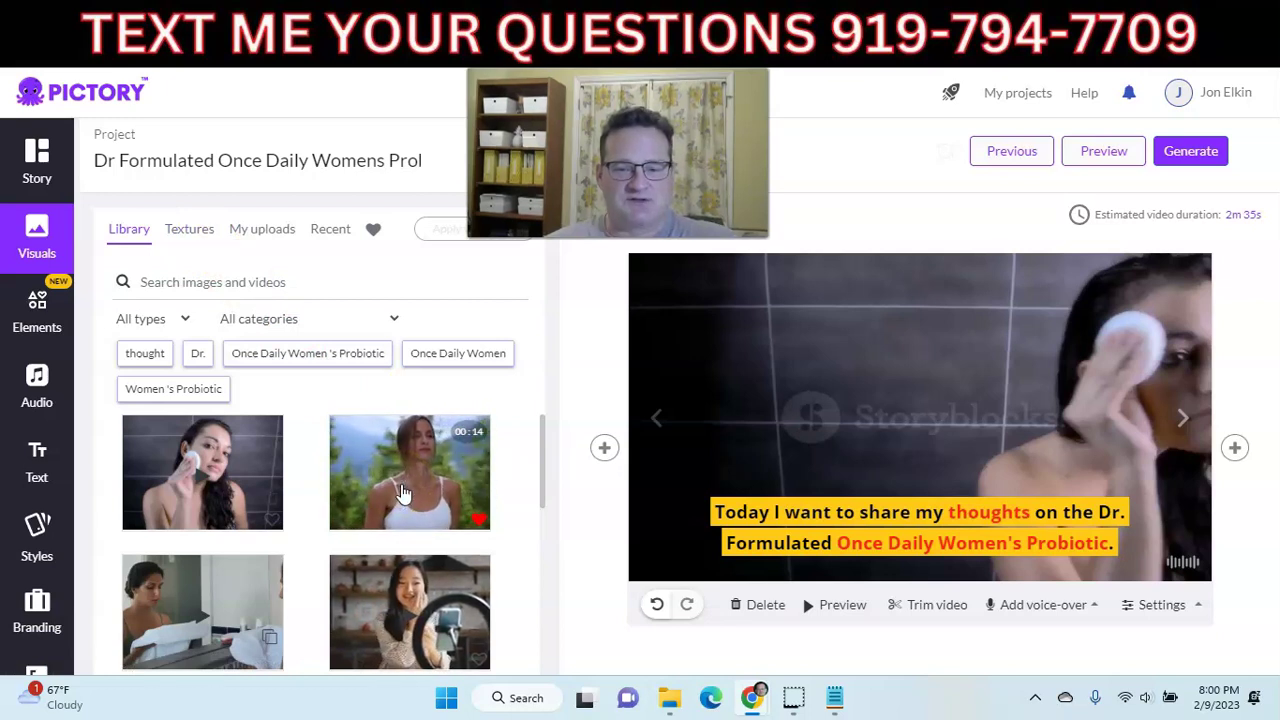
{"action": "left_click", "coordinate": [900, 410]}
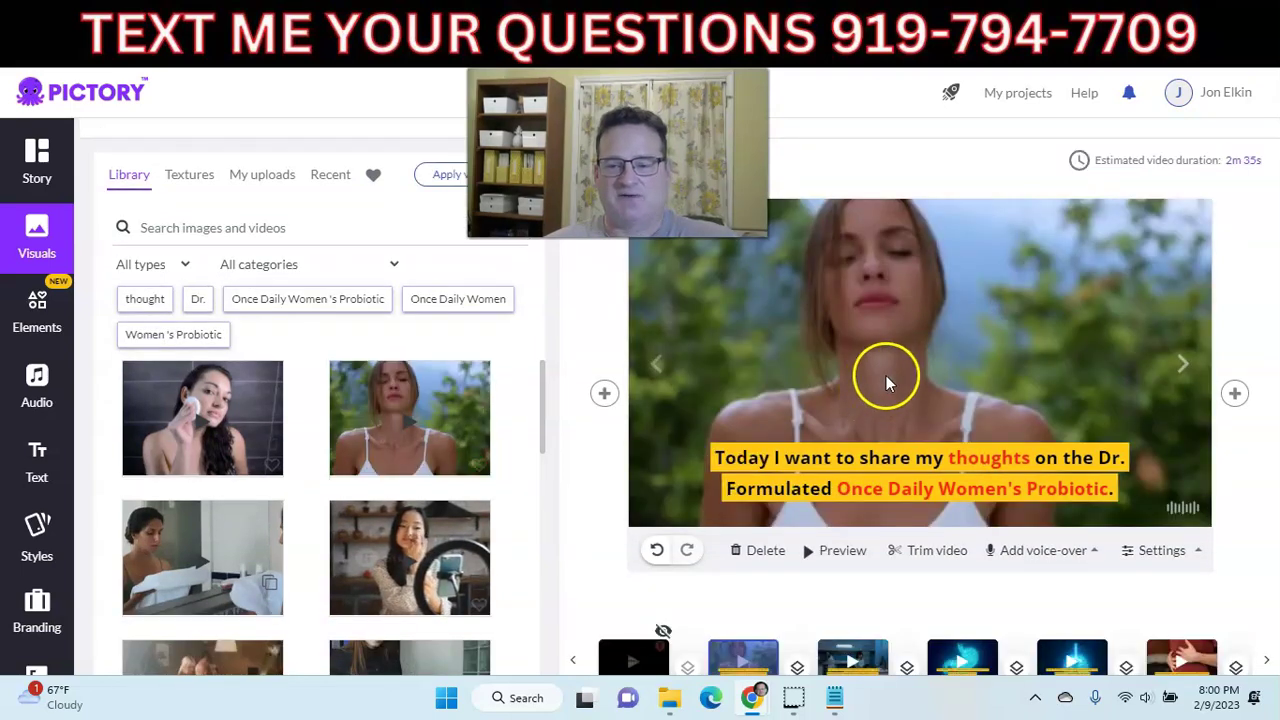
{"action": "scroll", "coordinate": [886, 375], "scroll_direction": "up", "scroll_amount": 1}
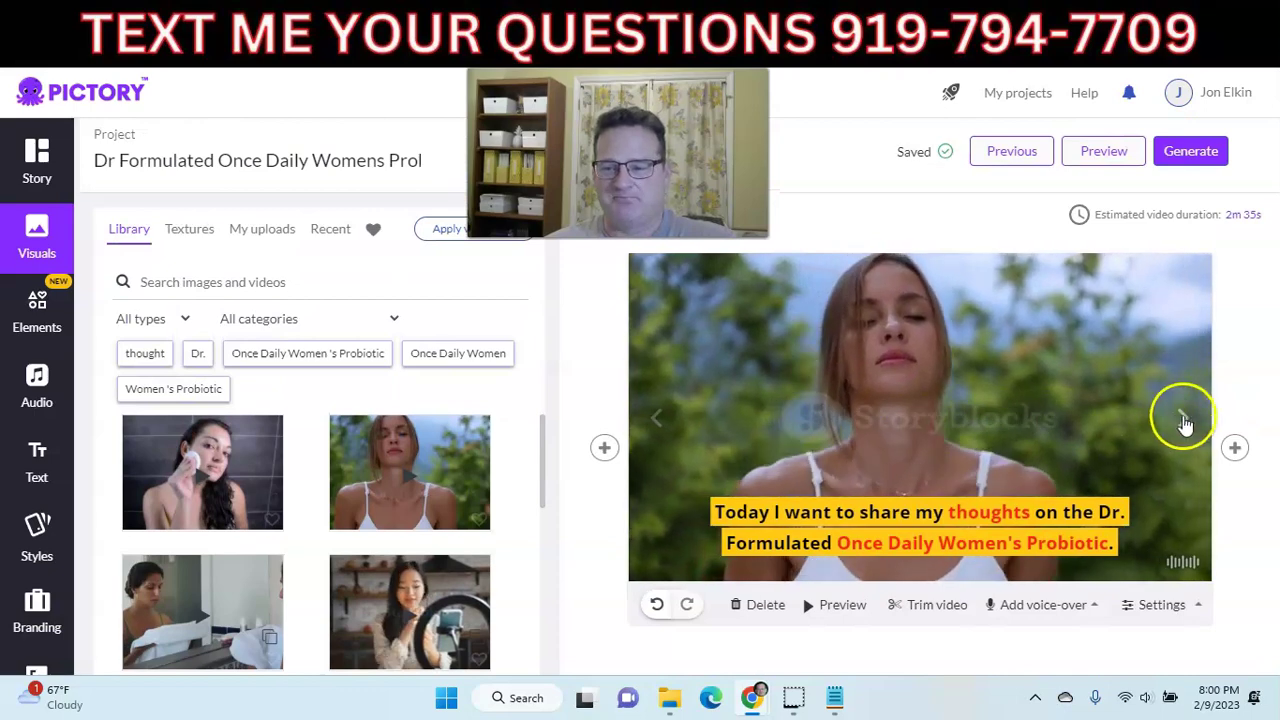
{"action": "scroll", "coordinate": [762, 445], "scroll_direction": "down", "scroll_amount": 1}
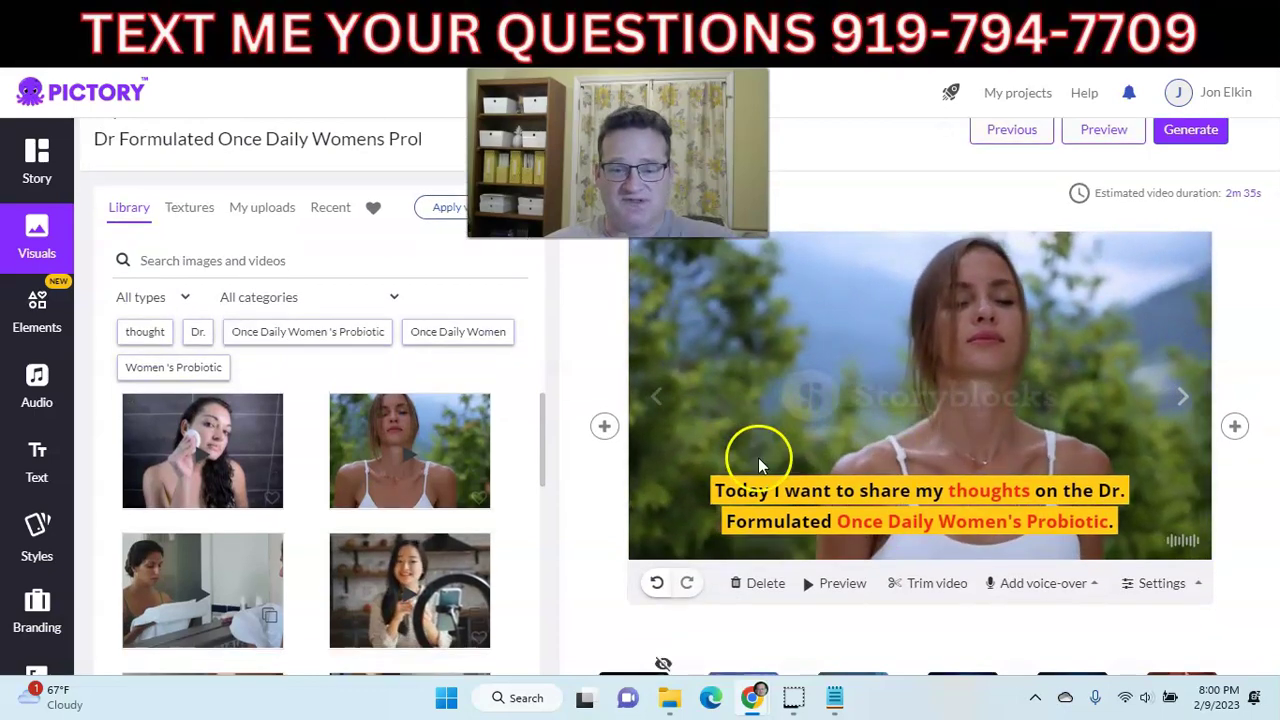
{"action": "scroll", "coordinate": [758, 457], "scroll_direction": "down", "scroll_amount": 1}
{"action": "scroll", "coordinate": [849, 357], "scroll_direction": "up", "scroll_amount": 1}
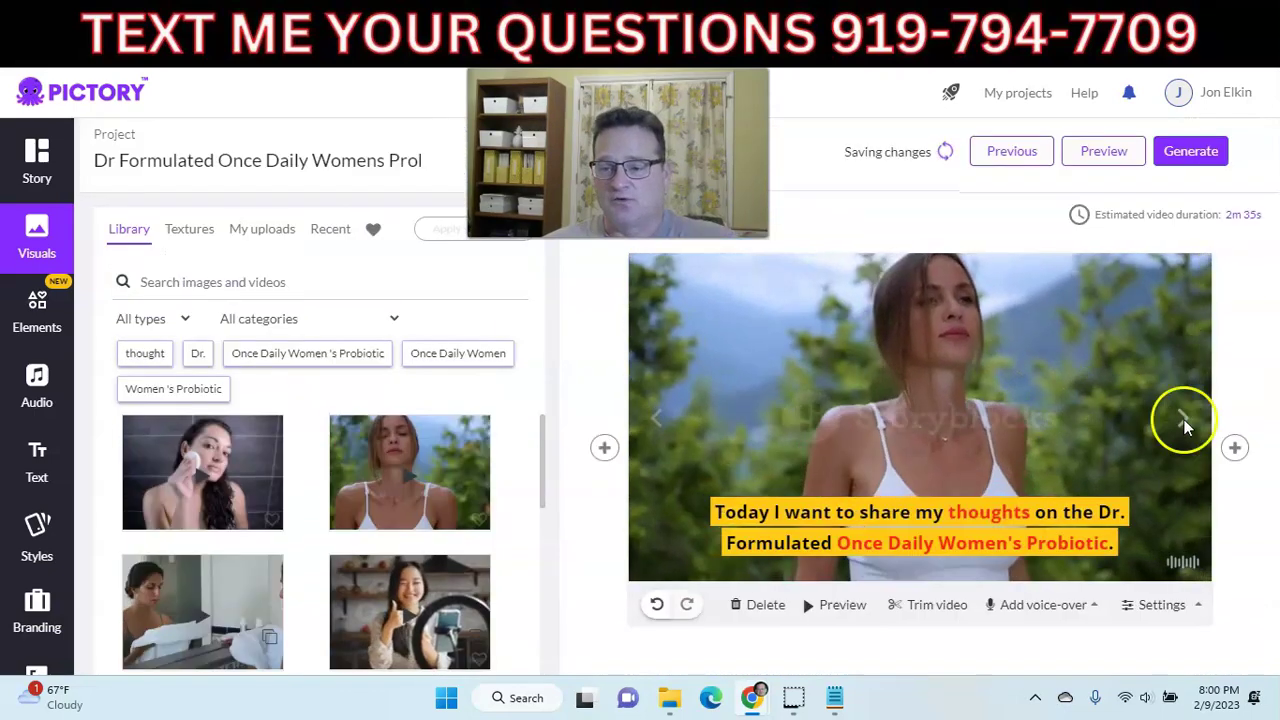
- Go past Scene 2 to Scene 3, search the visuals library for "stomach", and swap in the glowing red stomach clip
{"action": "left_click", "coordinate": [1183, 420]}
{"action": "scroll", "coordinate": [1188, 425], "scroll_direction": "down", "scroll_amount": 1}
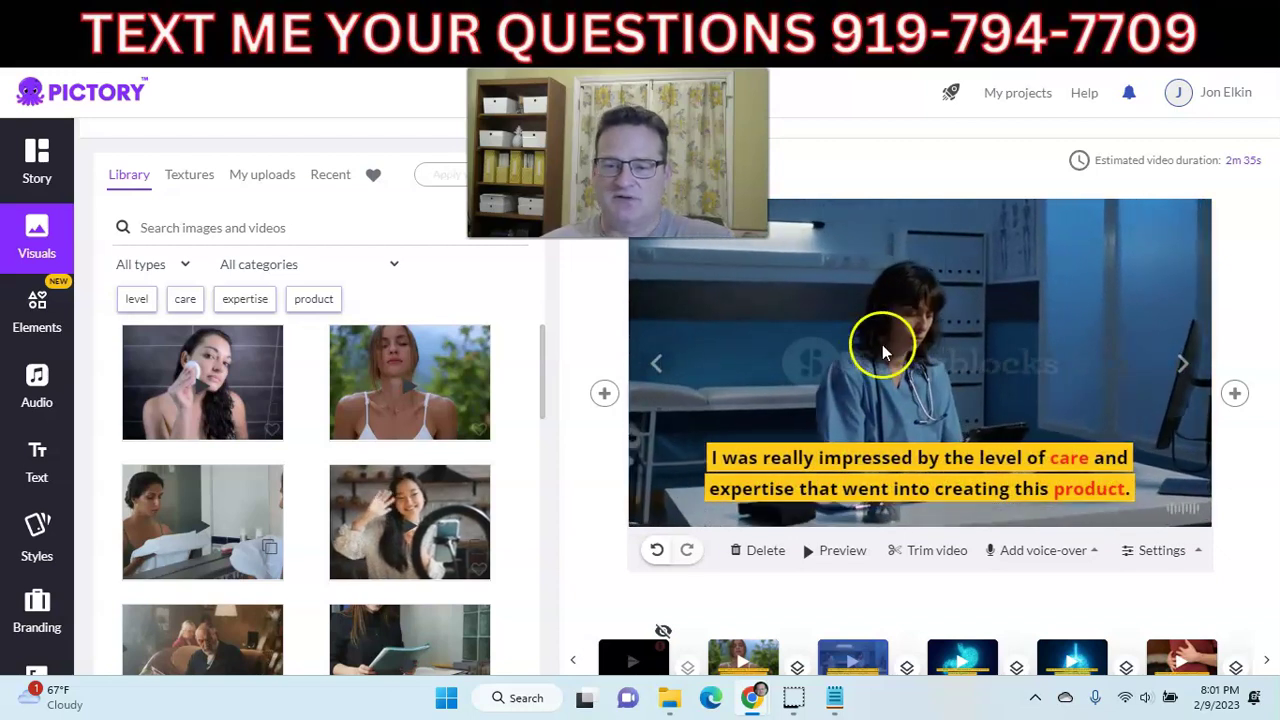
{"action": "left_click", "coordinate": [1182, 363]}
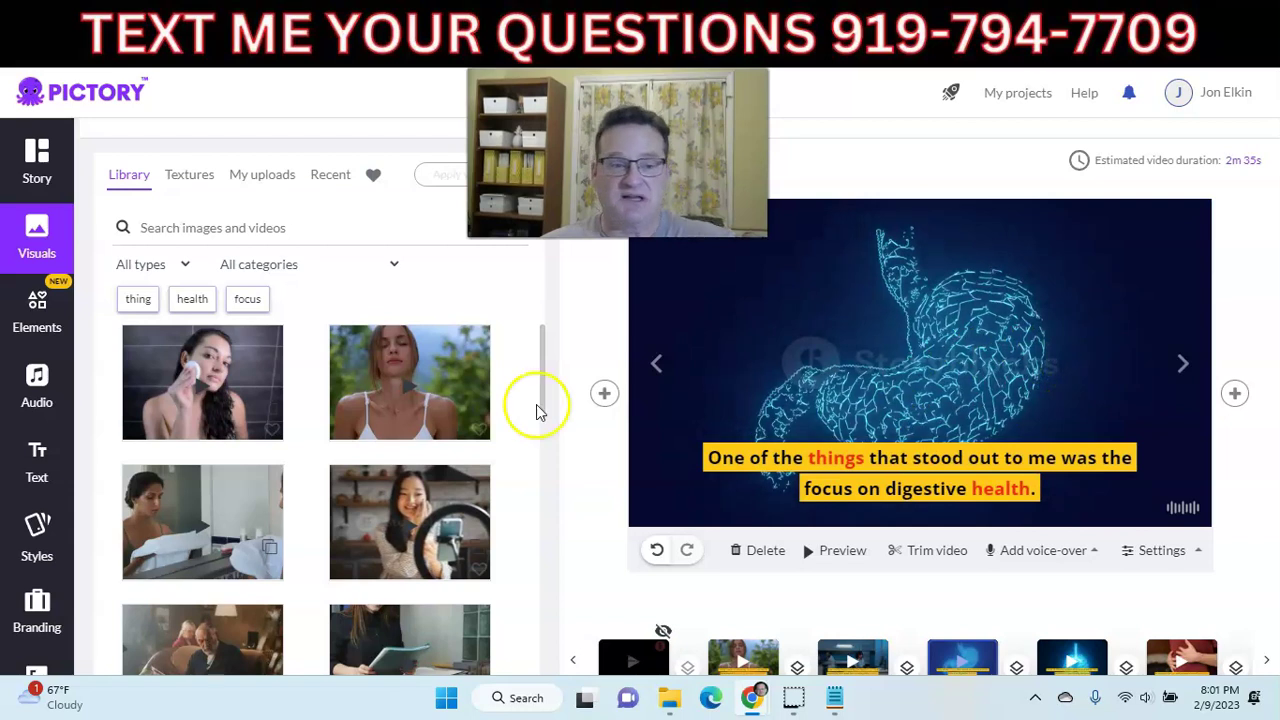
{"action": "left_click", "coordinate": [265, 232]}
{"action": "type", "text": "stomach"}
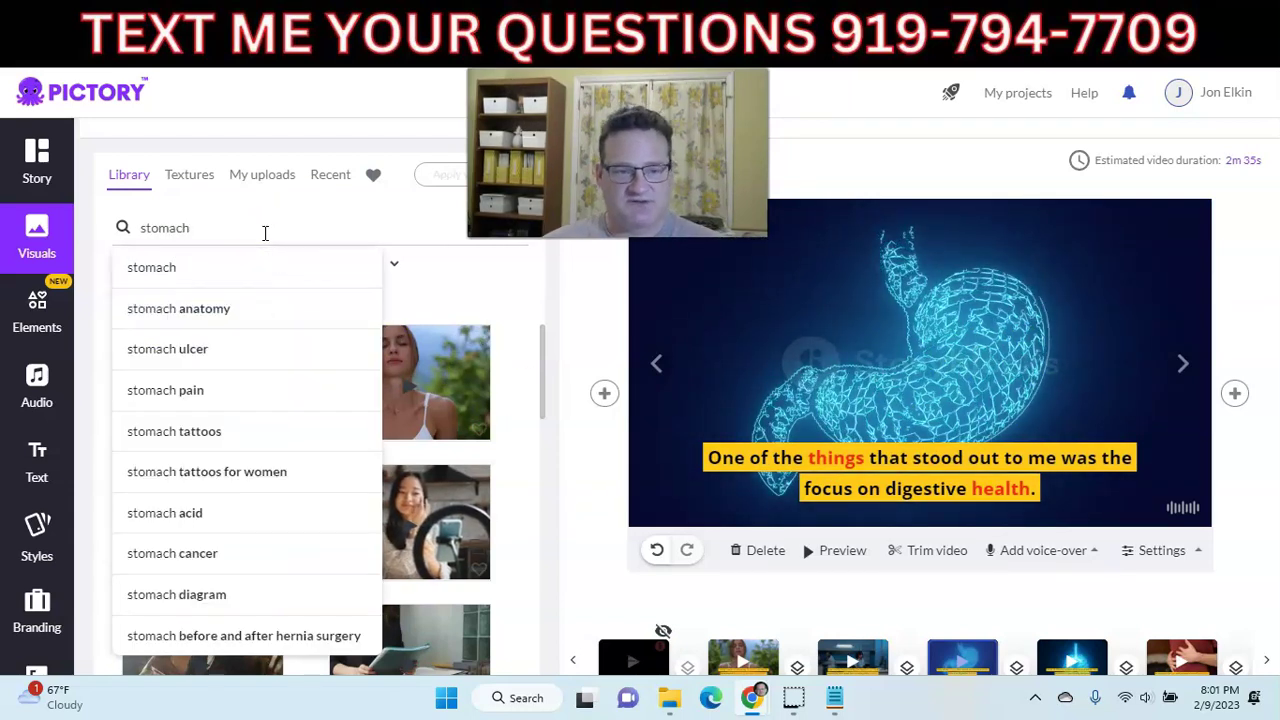
{"action": "left_click", "coordinate": [151, 268]}
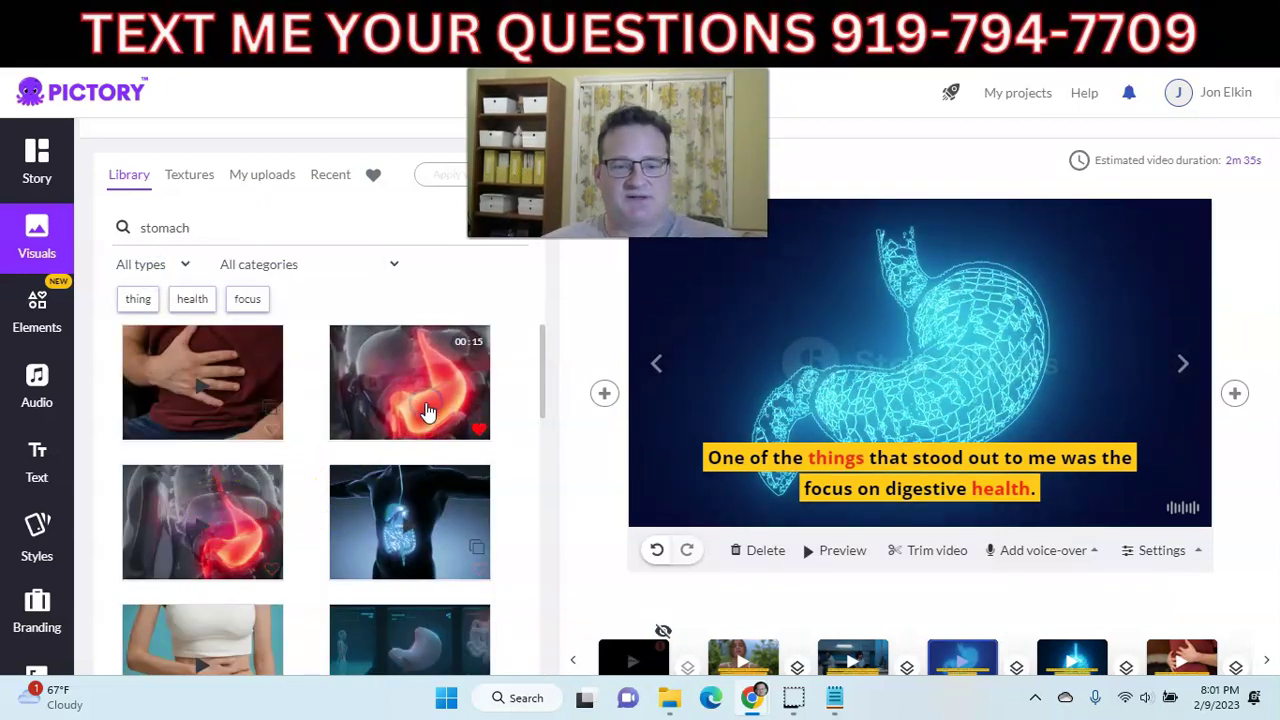
{"action": "left_click", "coordinate": [500, 394]}
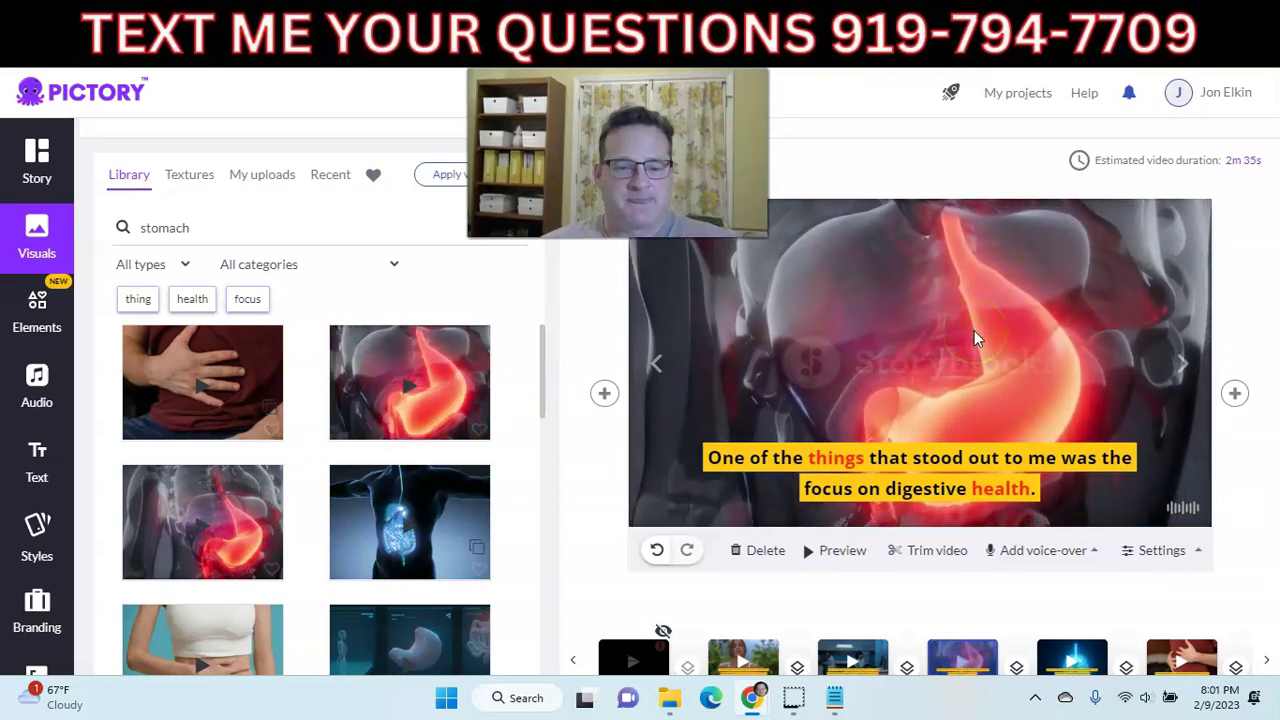
{"action": "scroll", "coordinate": [968, 335], "scroll_direction": "down", "scroll_amount": 1}
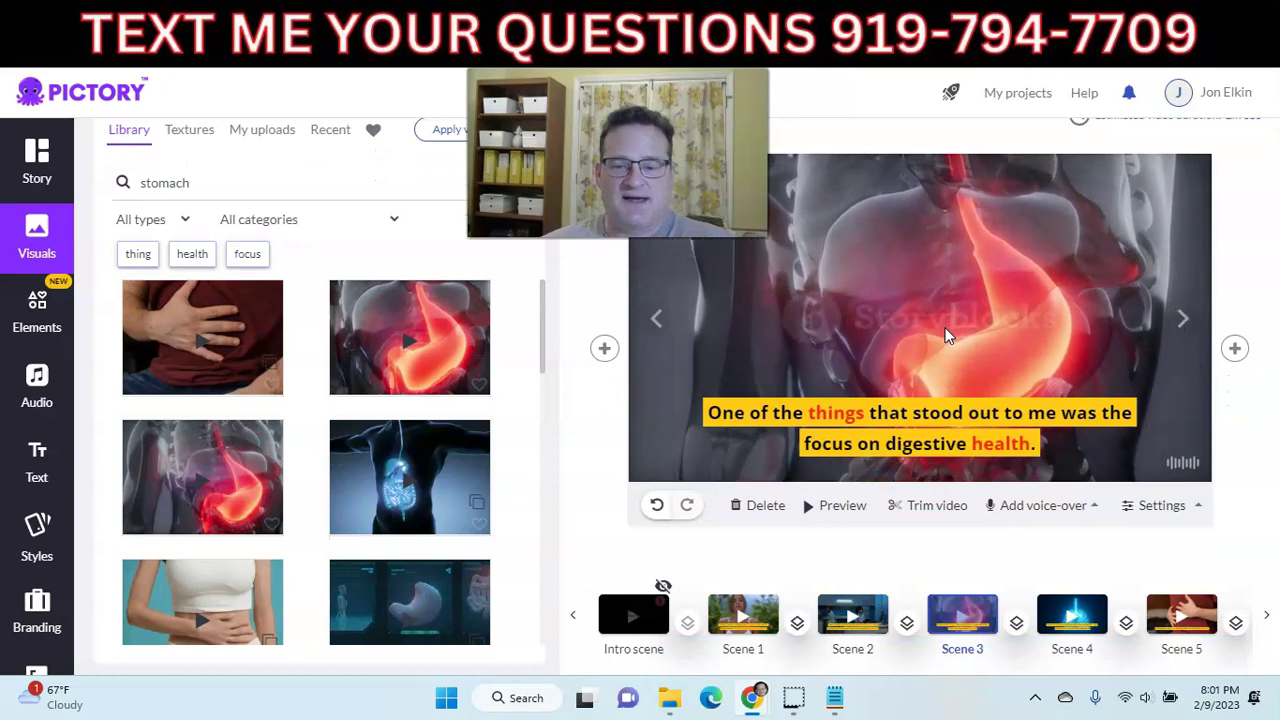
{"action": "scroll", "coordinate": [992, 326], "scroll_direction": "up", "scroll_amount": 1}
- Replace the visuals of Scenes 4 and 5 with the stomach-search clip of a woman in a white top holding her abdomen
{"action": "left_click", "coordinate": [1180, 418]}
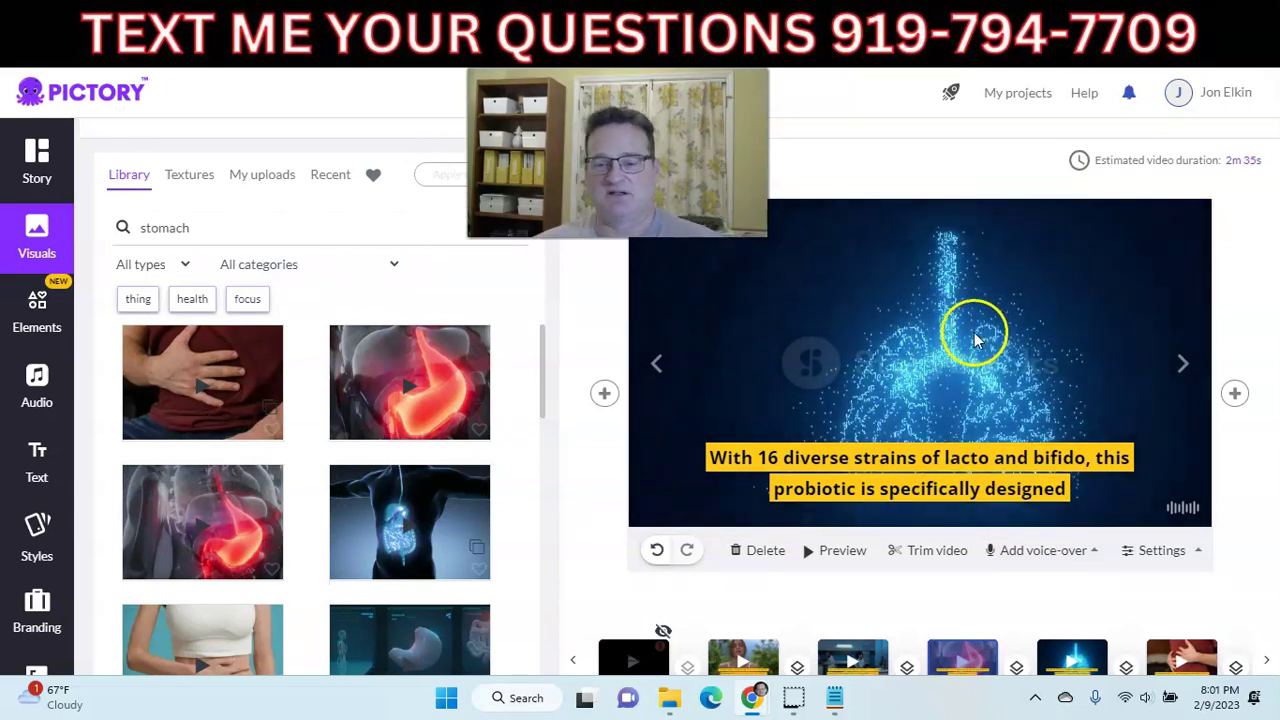
{"action": "scroll", "coordinate": [291, 400], "scroll_direction": "down", "scroll_amount": 2}
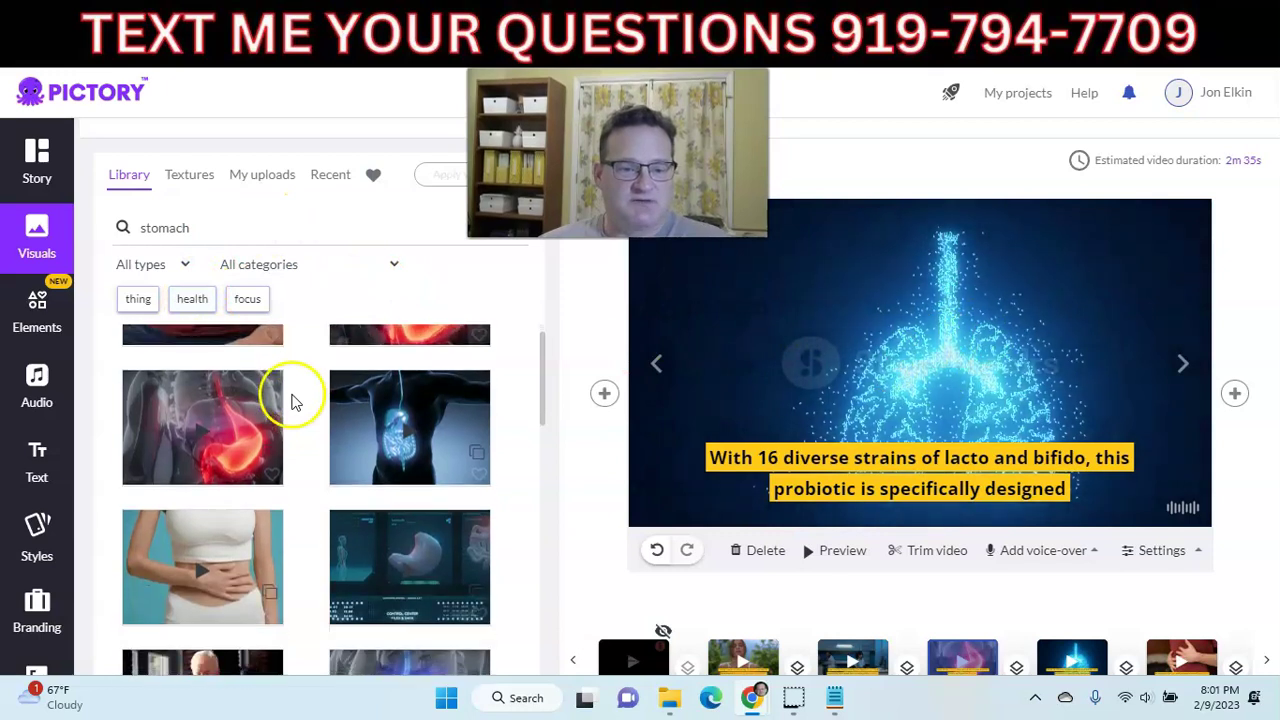
{"action": "scroll", "coordinate": [291, 400], "scroll_direction": "down", "scroll_amount": 1}
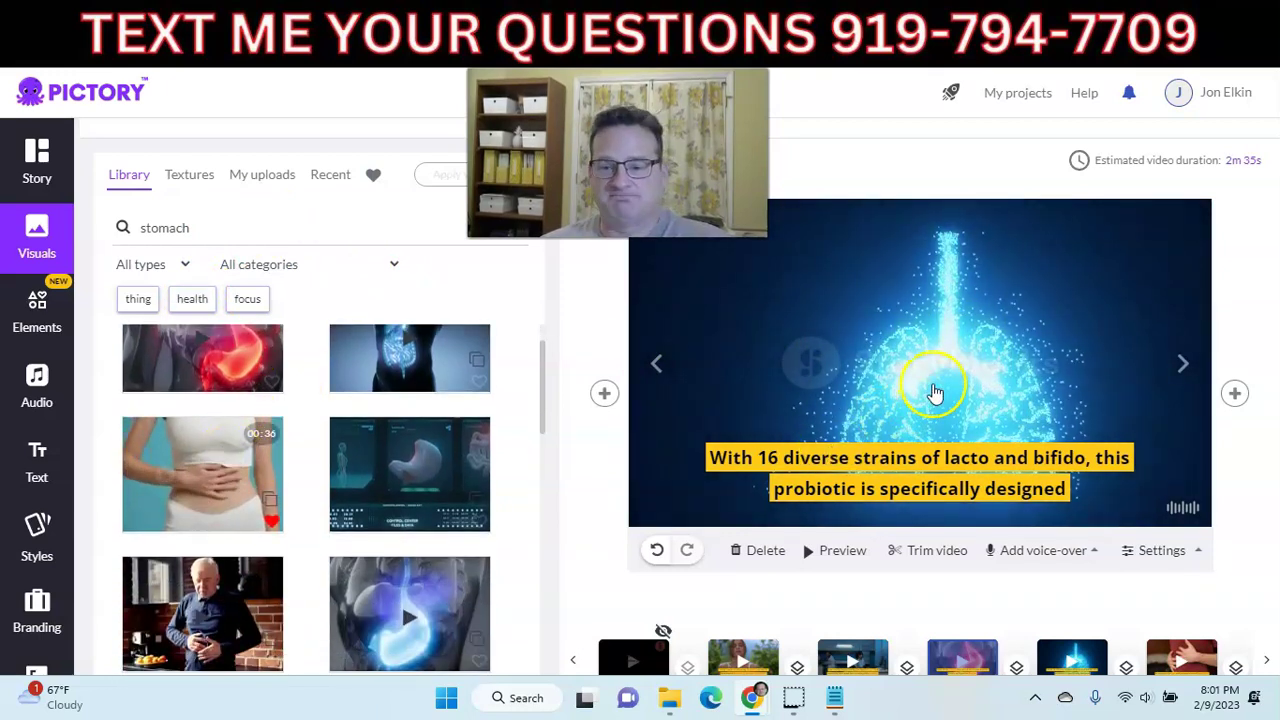
{"action": "left_click", "coordinate": [1183, 366]}
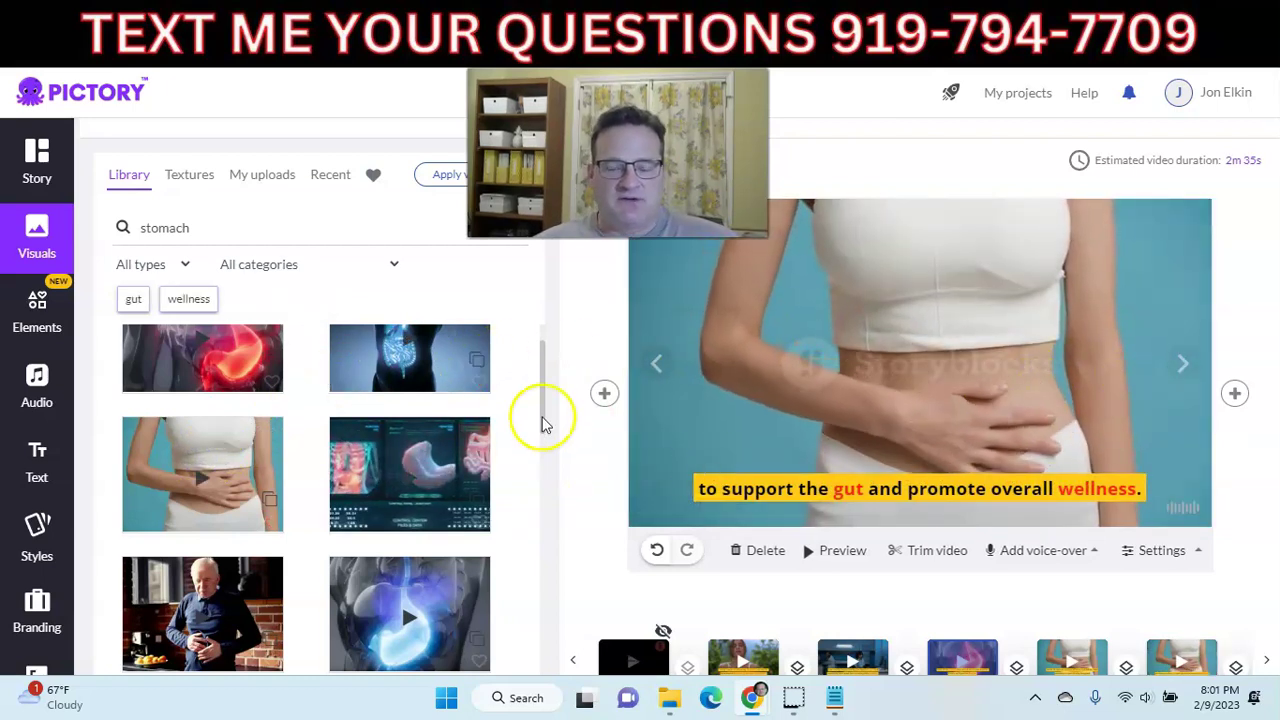
- Look through the stickers, GIFs and emojis that can be added to Scene 5
{"action": "left_click", "coordinate": [42, 316]}
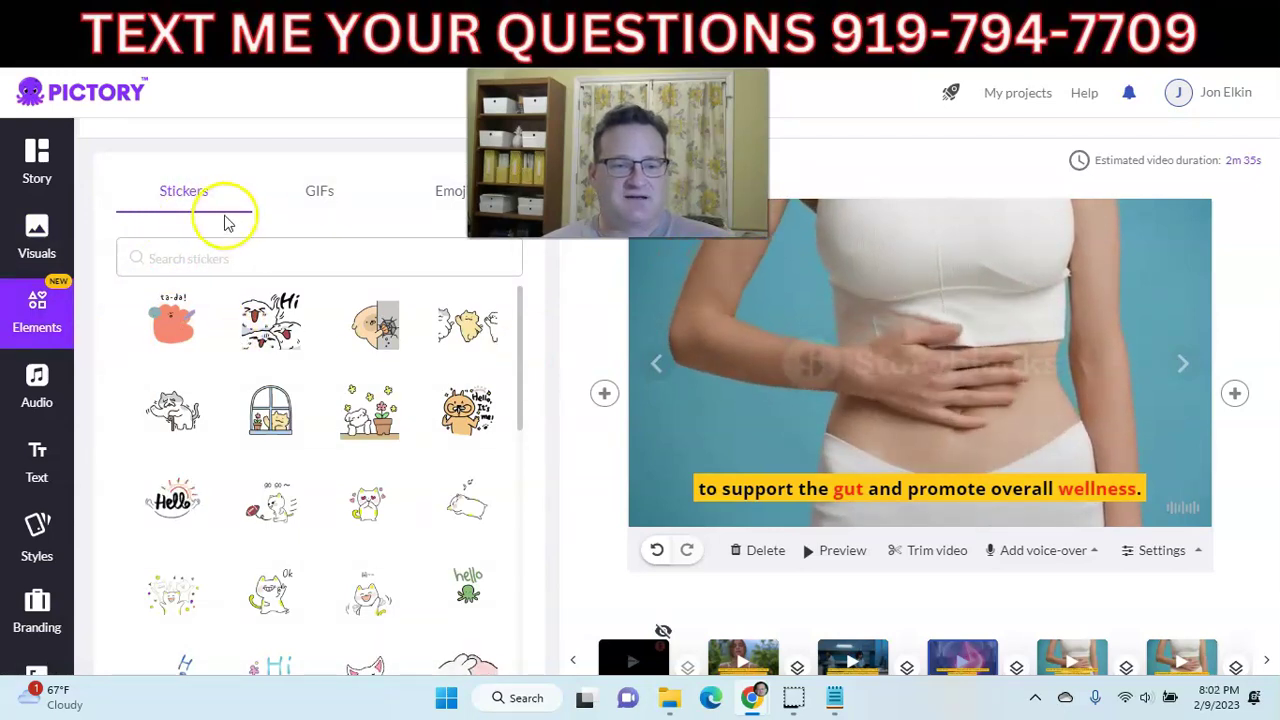
{"action": "left_click", "coordinate": [312, 191]}
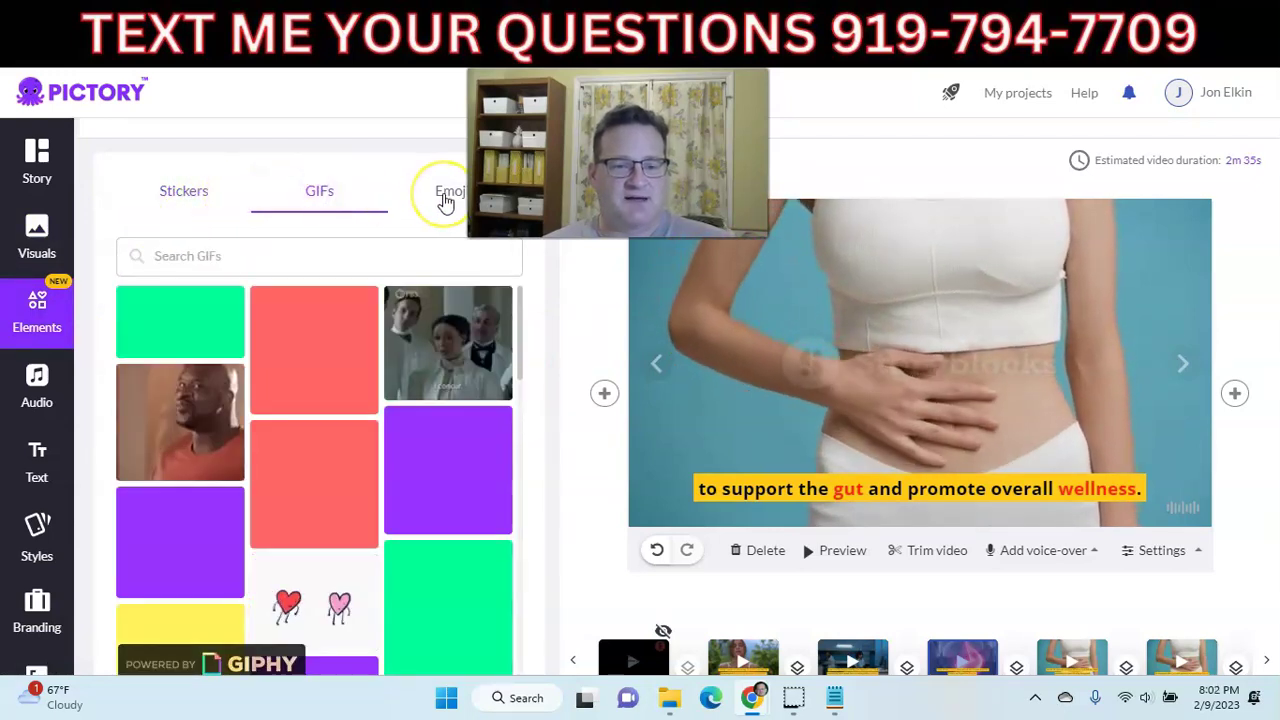
{"action": "left_click", "coordinate": [445, 197]}
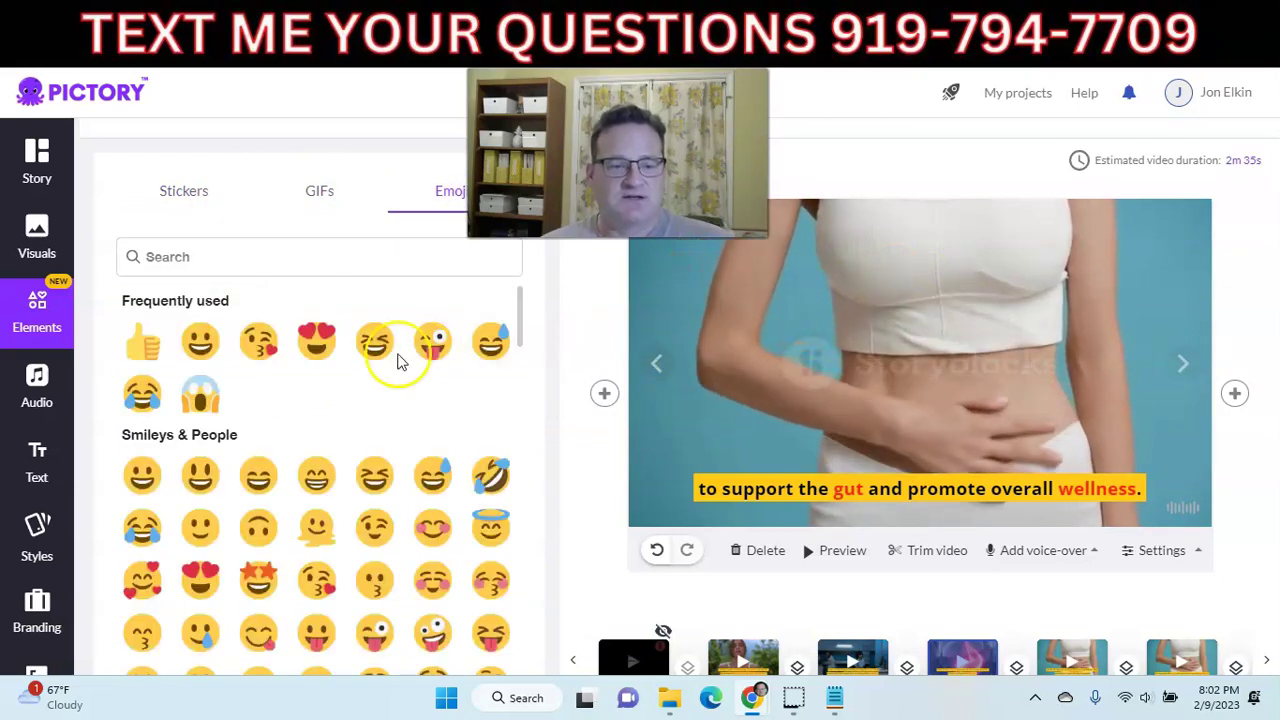
- Try a thumbs-up emoji on Scene 5, moving and shrinking it beside the woman, and delete it
{"action": "left_click", "coordinate": [143, 347]}
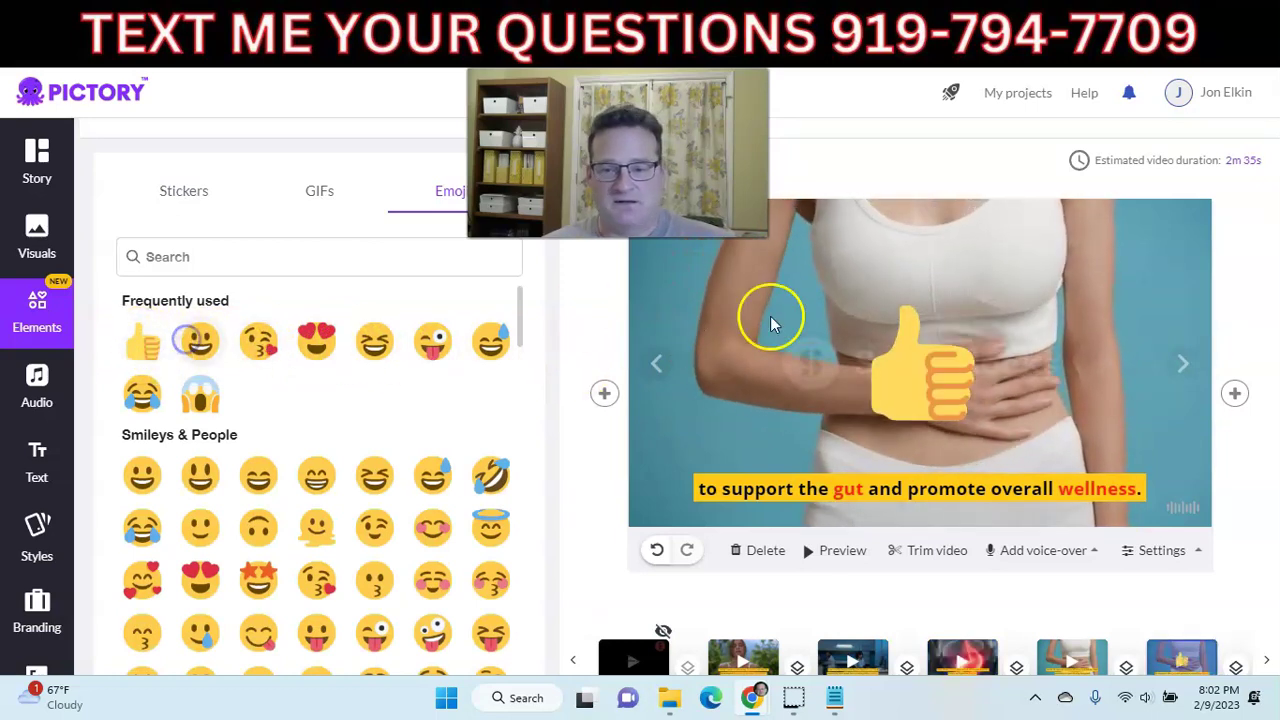
{"action": "left_click_drag", "start_coordinate": [1047, 327], "coordinate": [1090, 297]}
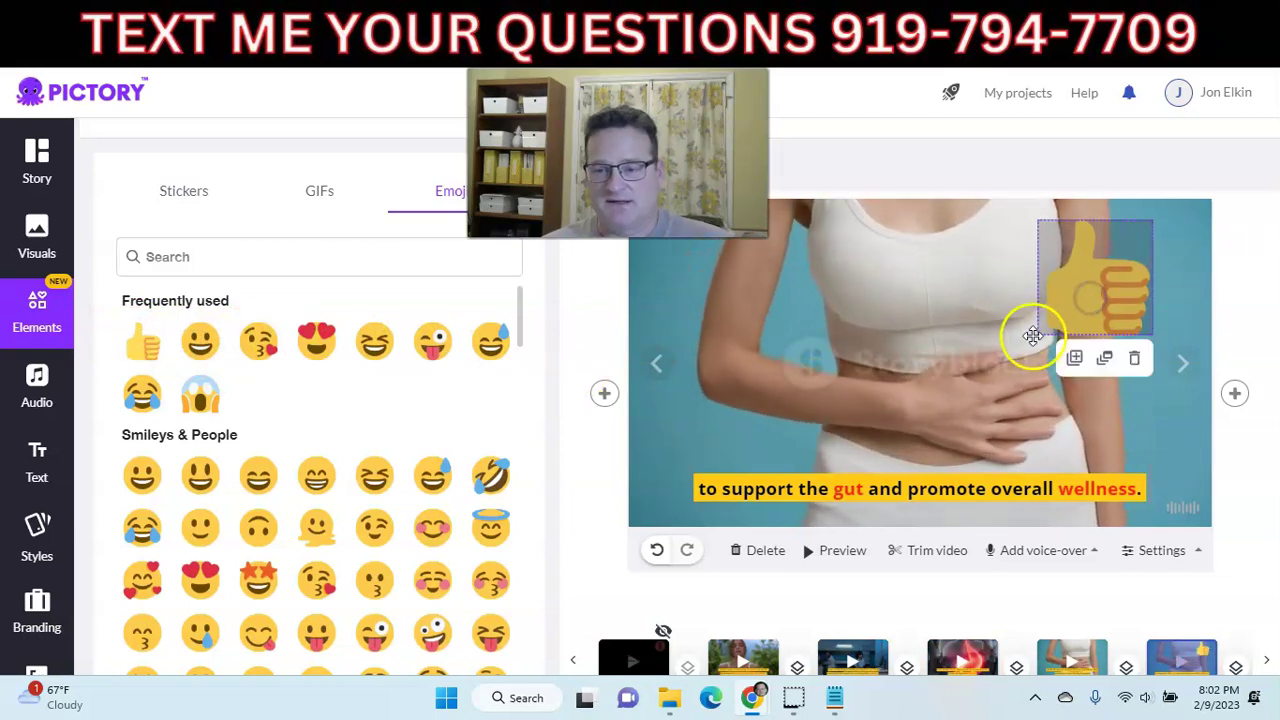
{"action": "left_click_drag", "start_coordinate": [1040, 334], "coordinate": [1078, 310]}
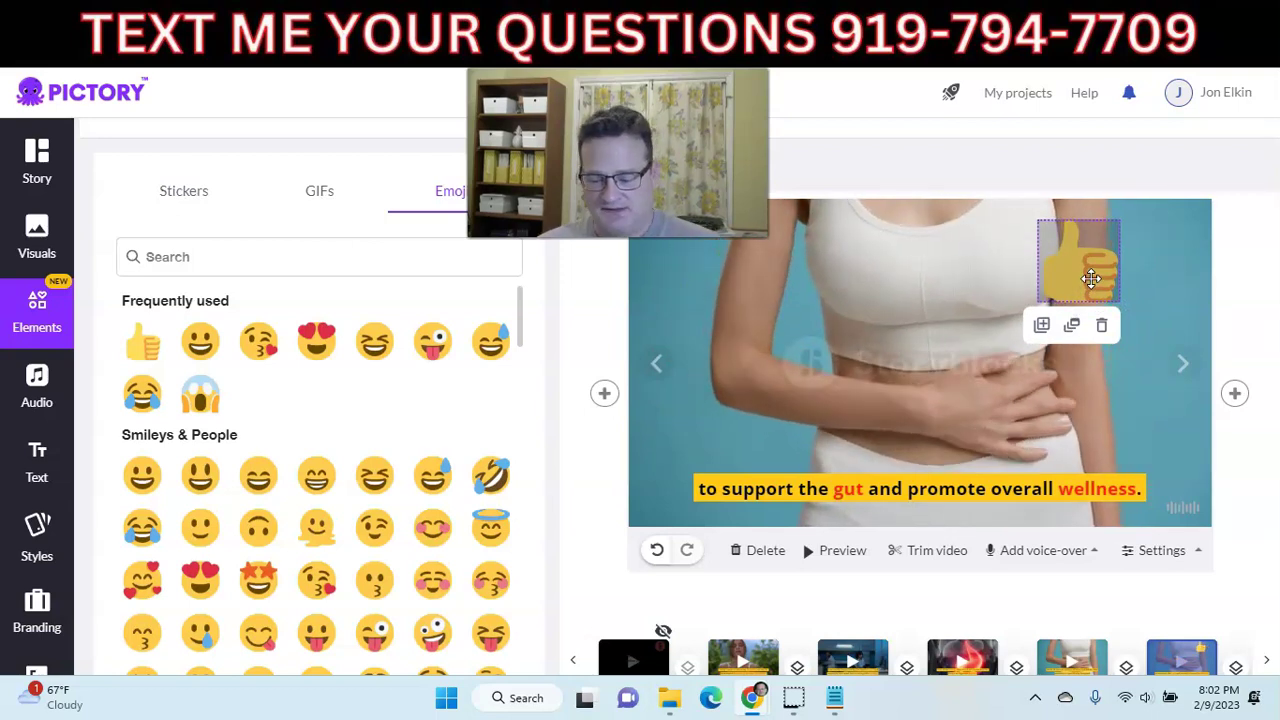
{"action": "left_click", "coordinate": [1068, 335]}
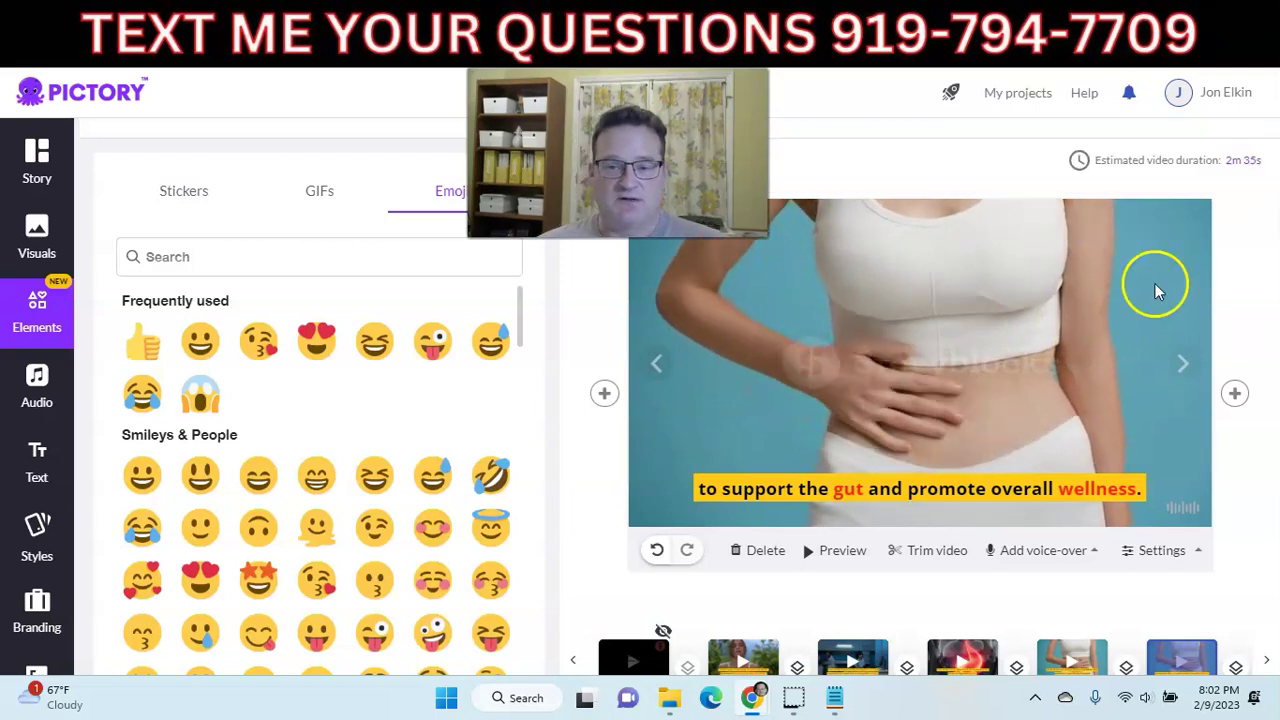
- Examine the background music and voice-over choices, including the accent regions, and filter the voices to female
{"action": "left_click", "coordinate": [37, 388]}
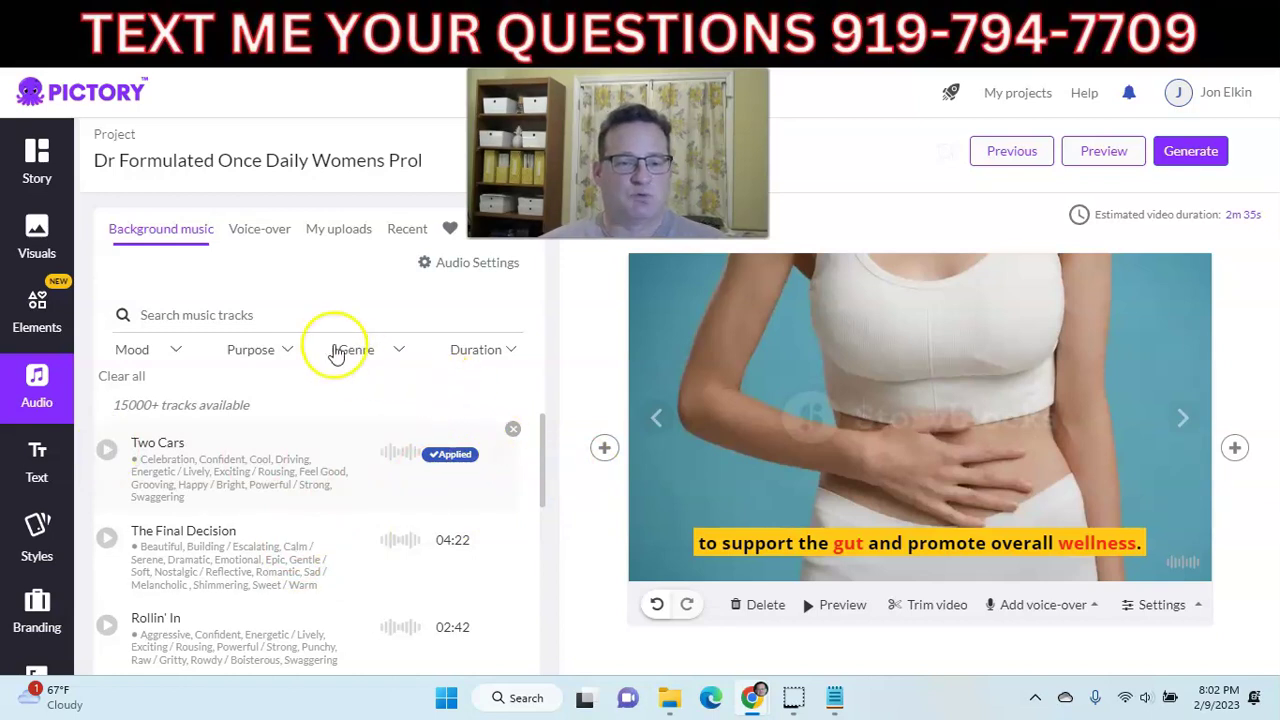
{"action": "left_click", "coordinate": [250, 231]}
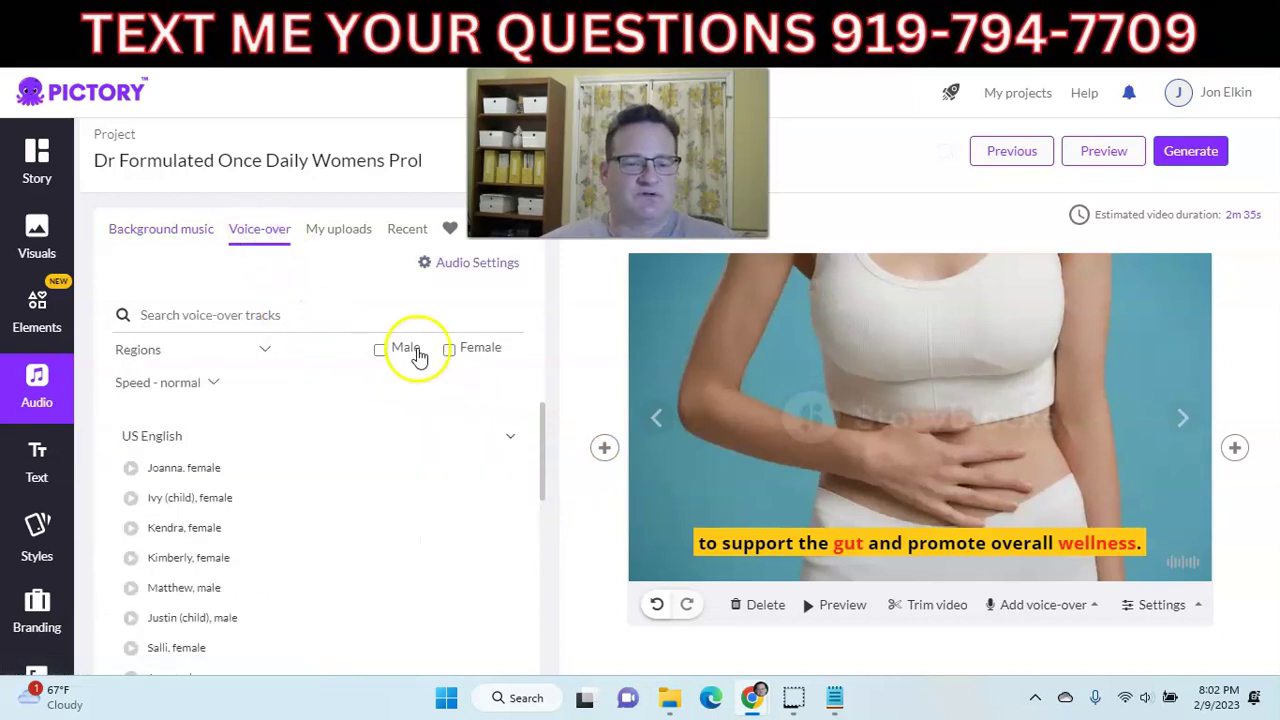
{"action": "left_click", "coordinate": [187, 346]}
{"action": "scroll", "coordinate": [173, 418], "scroll_direction": "down", "scroll_amount": 1}
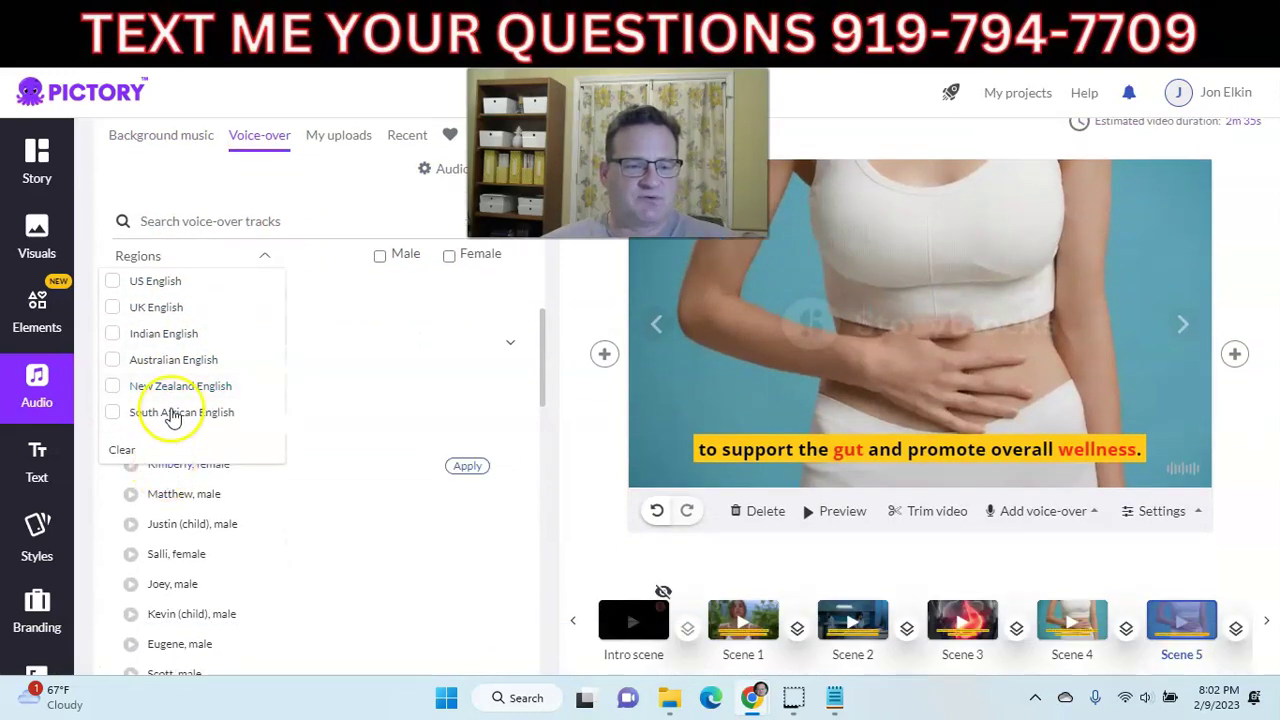
{"action": "scroll", "coordinate": [300, 350], "scroll_direction": "up", "scroll_amount": 1}
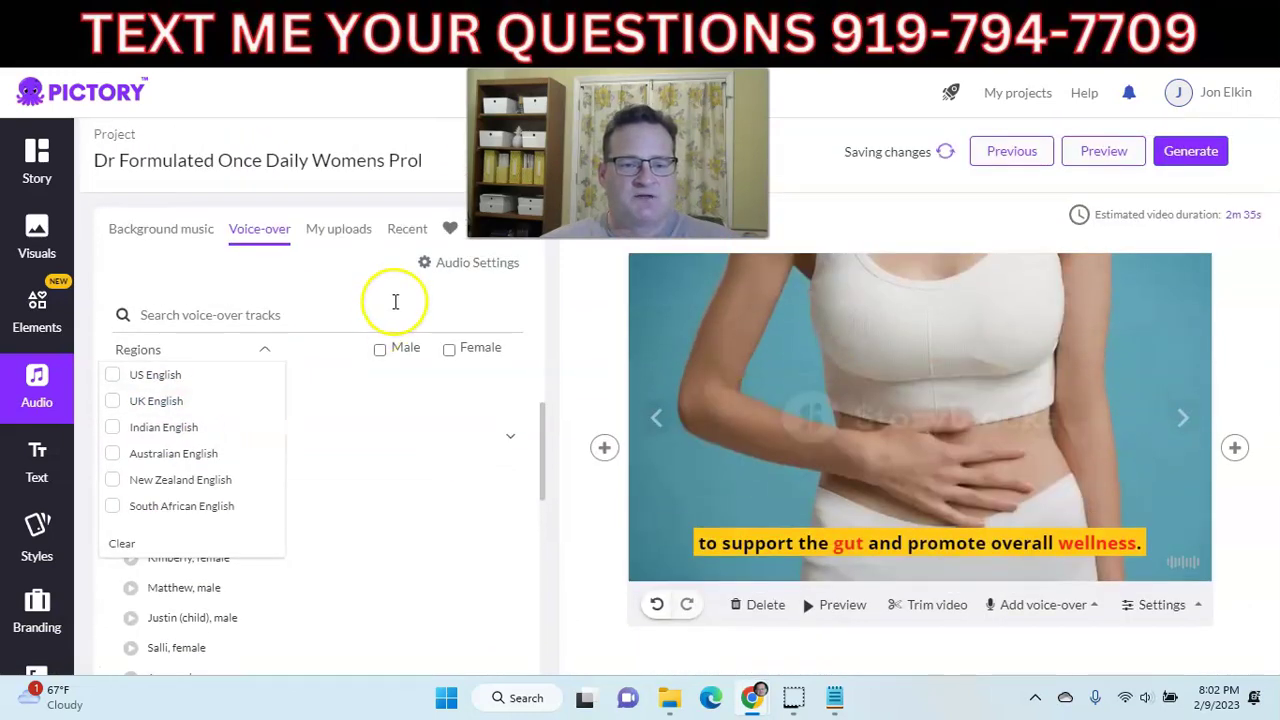
{"action": "left_click", "coordinate": [450, 350]}
{"action": "scroll", "coordinate": [266, 400], "scroll_direction": "down", "scroll_amount": 6}
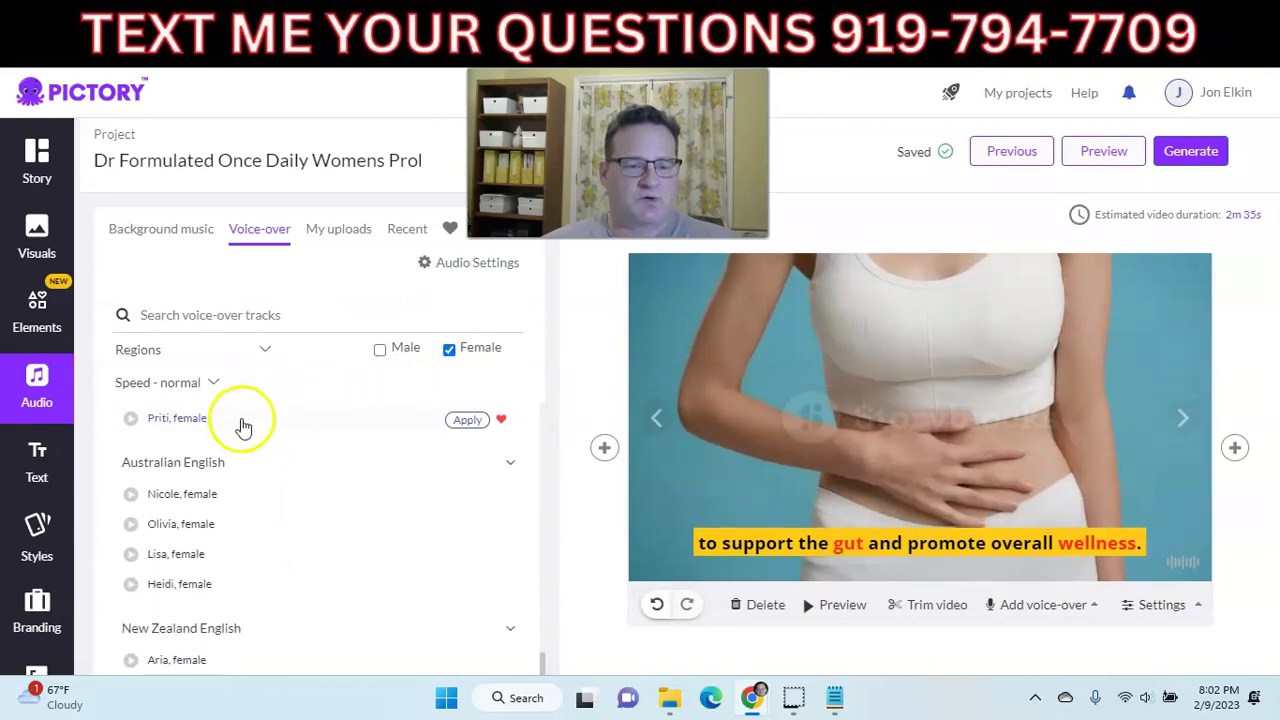
{"action": "mouse_move", "coordinate": [172, 642]}
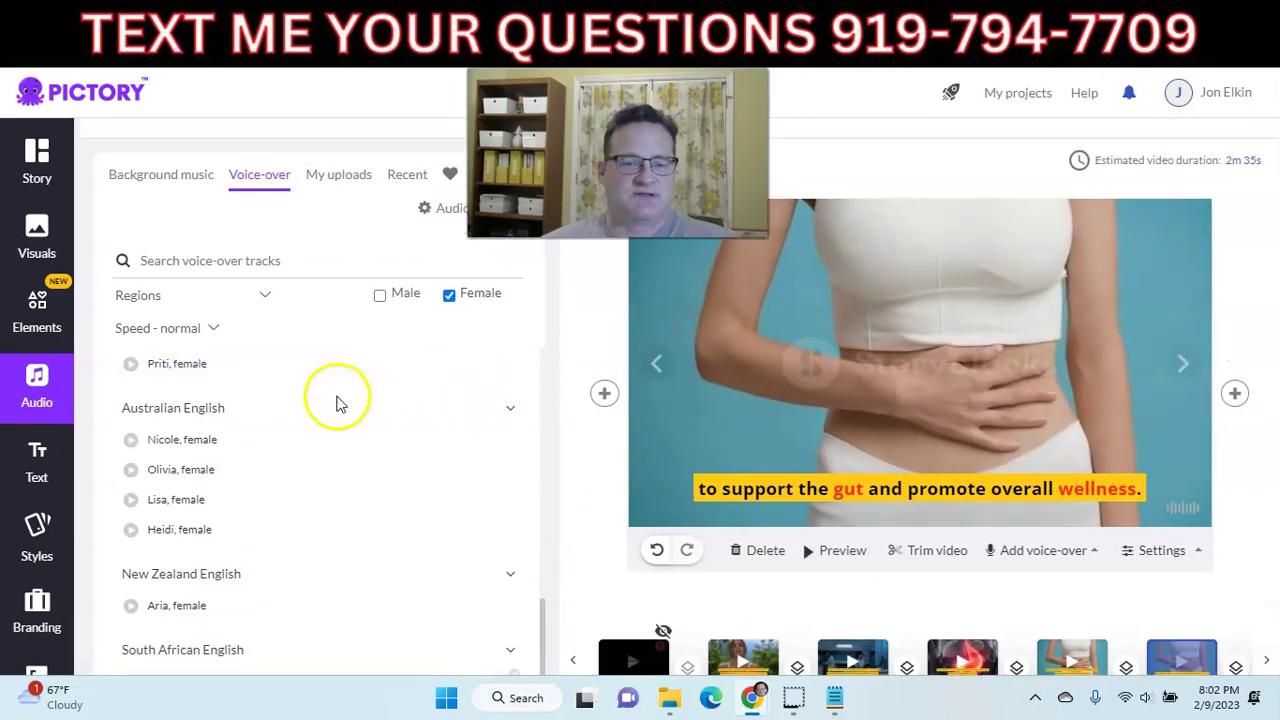
- Look through the uploaded voice-over and background music tracks
{"action": "scroll", "coordinate": [337, 400], "scroll_direction": "up", "scroll_amount": 2}
{"action": "left_click", "coordinate": [340, 190]}
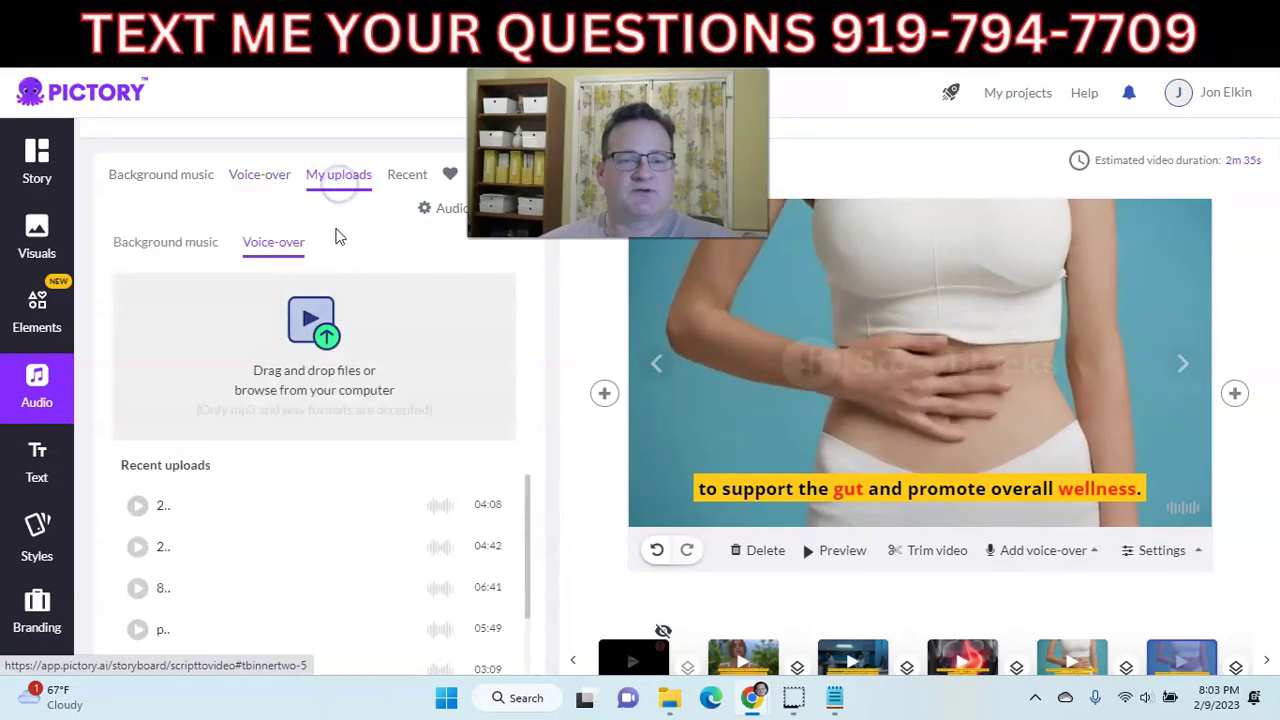
{"action": "mouse_move", "coordinate": [197, 560]}
{"action": "mouse_move", "coordinate": [190, 530]}
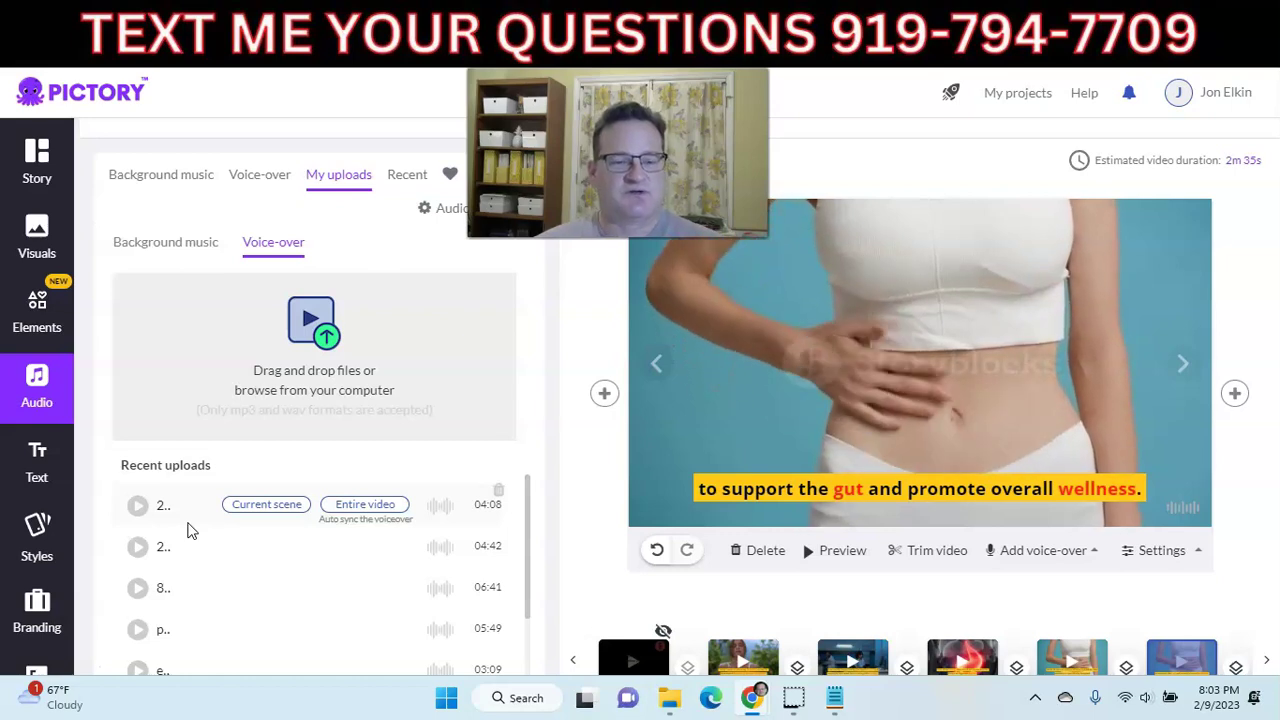
{"action": "left_click", "coordinate": [166, 242]}
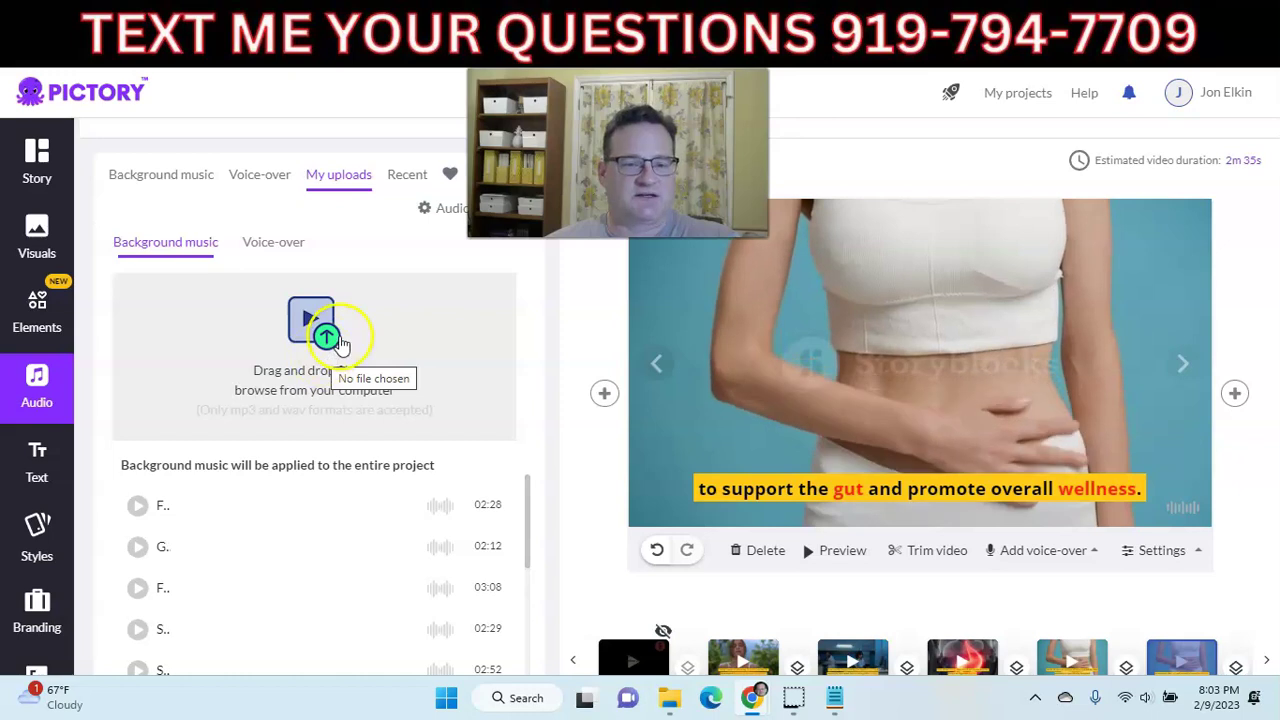
- Look at the text formats that can be added and briefly open Scene 5's caption for editing
{"action": "left_click", "coordinate": [38, 464]}
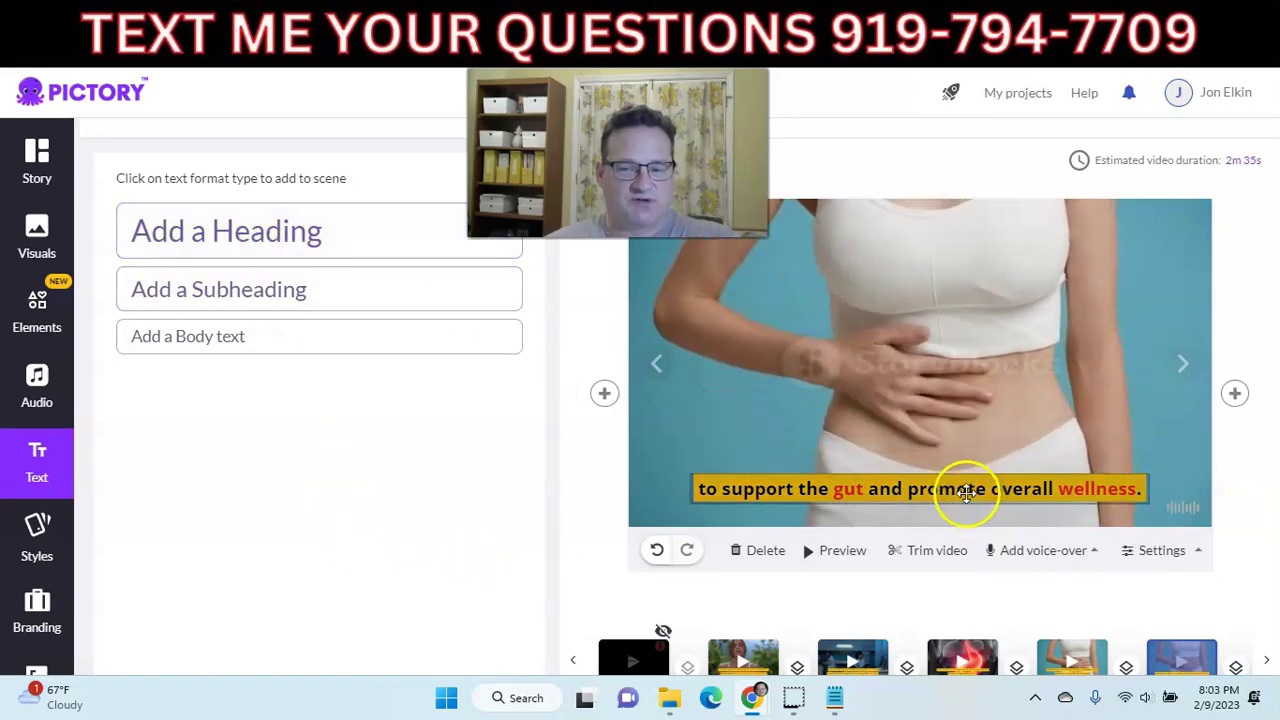
{"action": "left_click", "coordinate": [848, 489]}
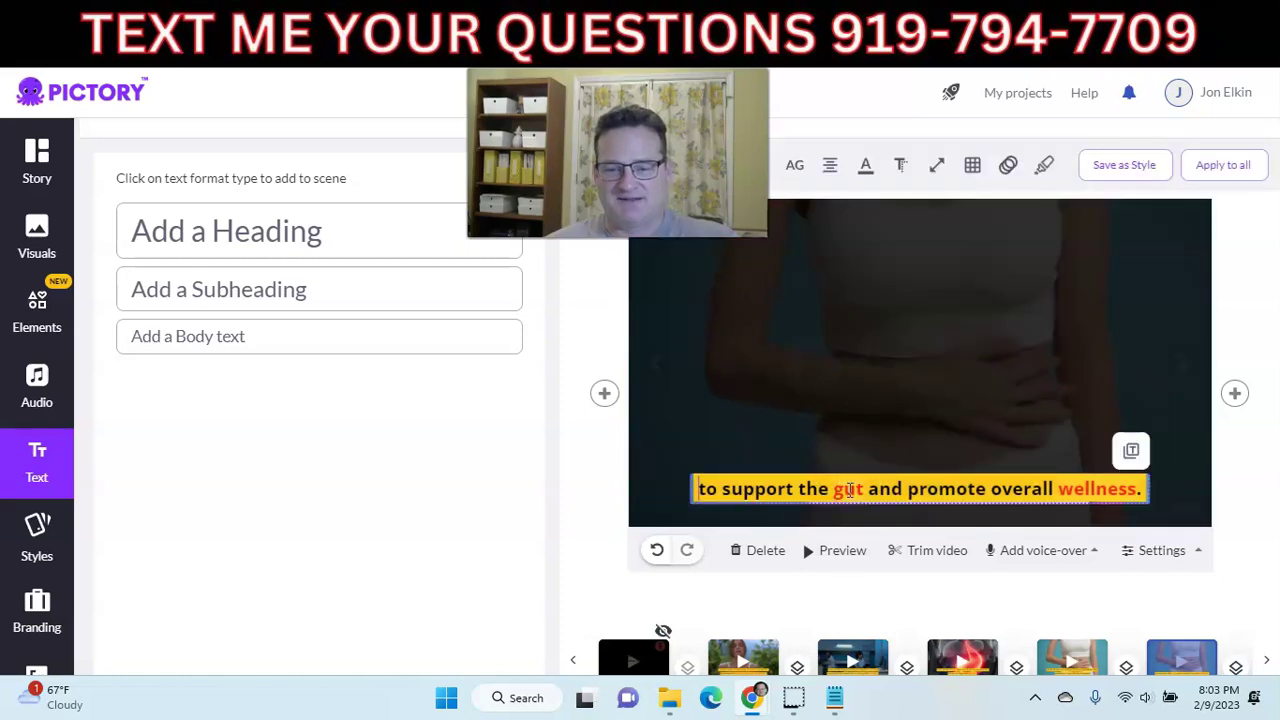
{"action": "left_click", "coordinate": [878, 437]}
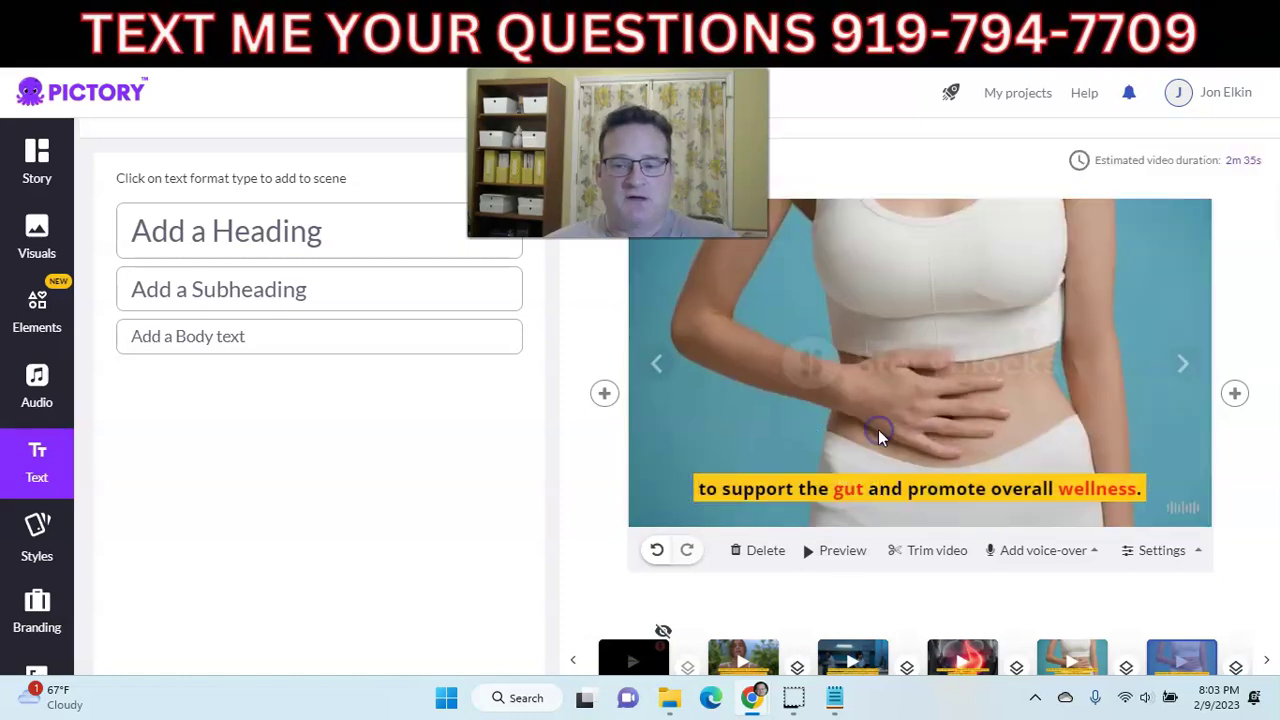
- Examine the Lemon template's styles and the logo and text settings in its intro branding
{"action": "left_click", "coordinate": [30, 530]}
{"action": "left_click", "coordinate": [225, 347]}
{"action": "left_click", "coordinate": [157, 362]}
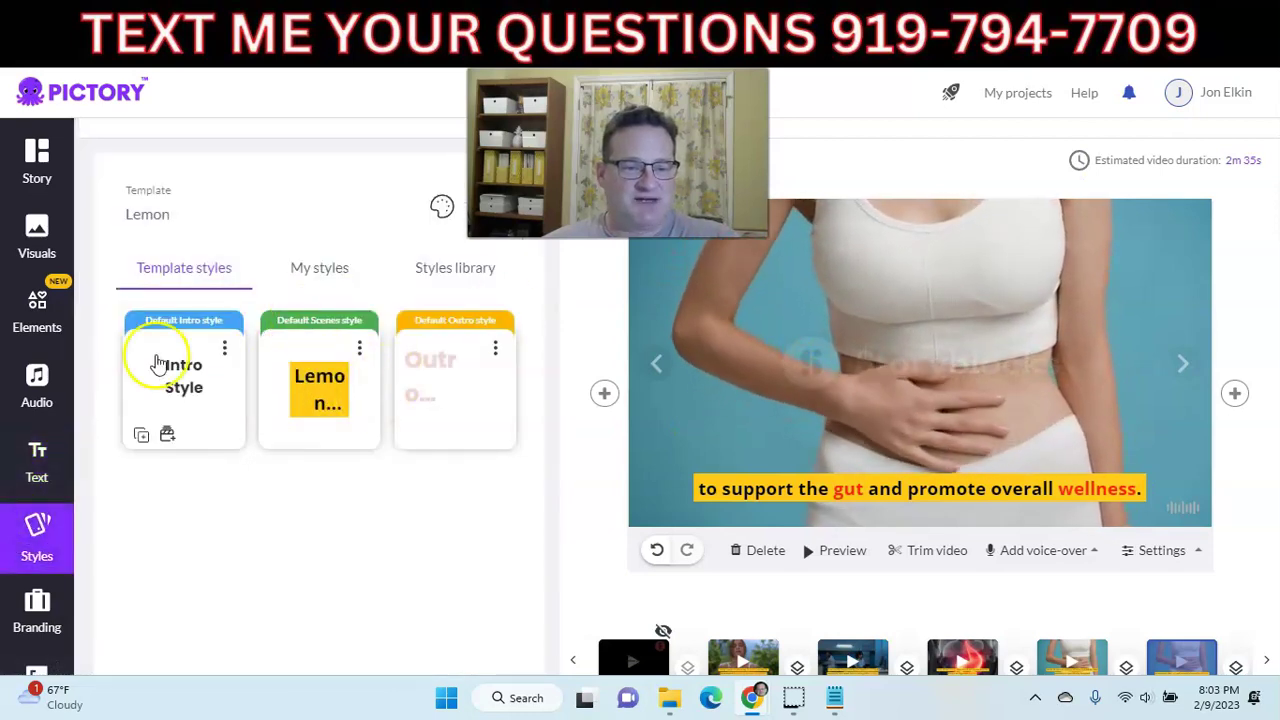
{"action": "mouse_move", "coordinate": [329, 366]}
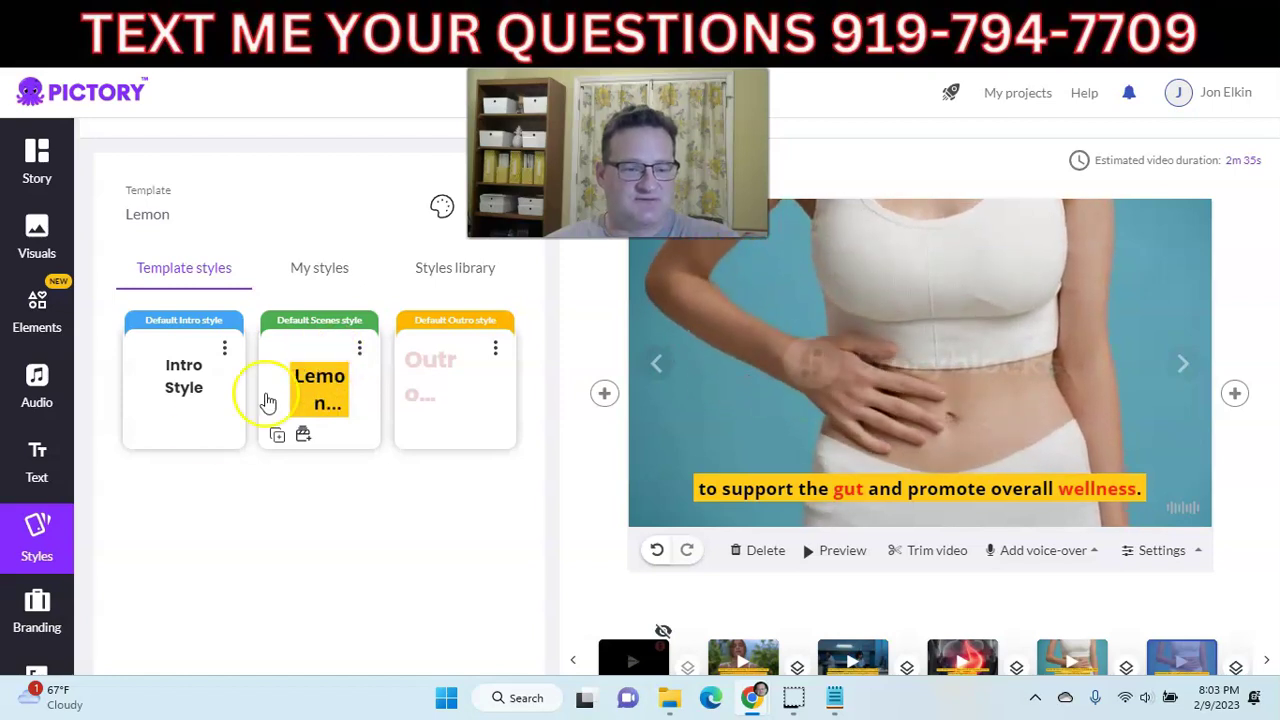
{"action": "scroll", "coordinate": [40, 440], "scroll_direction": "down", "scroll_amount": 2}
{"action": "left_click", "coordinate": [32, 437]}
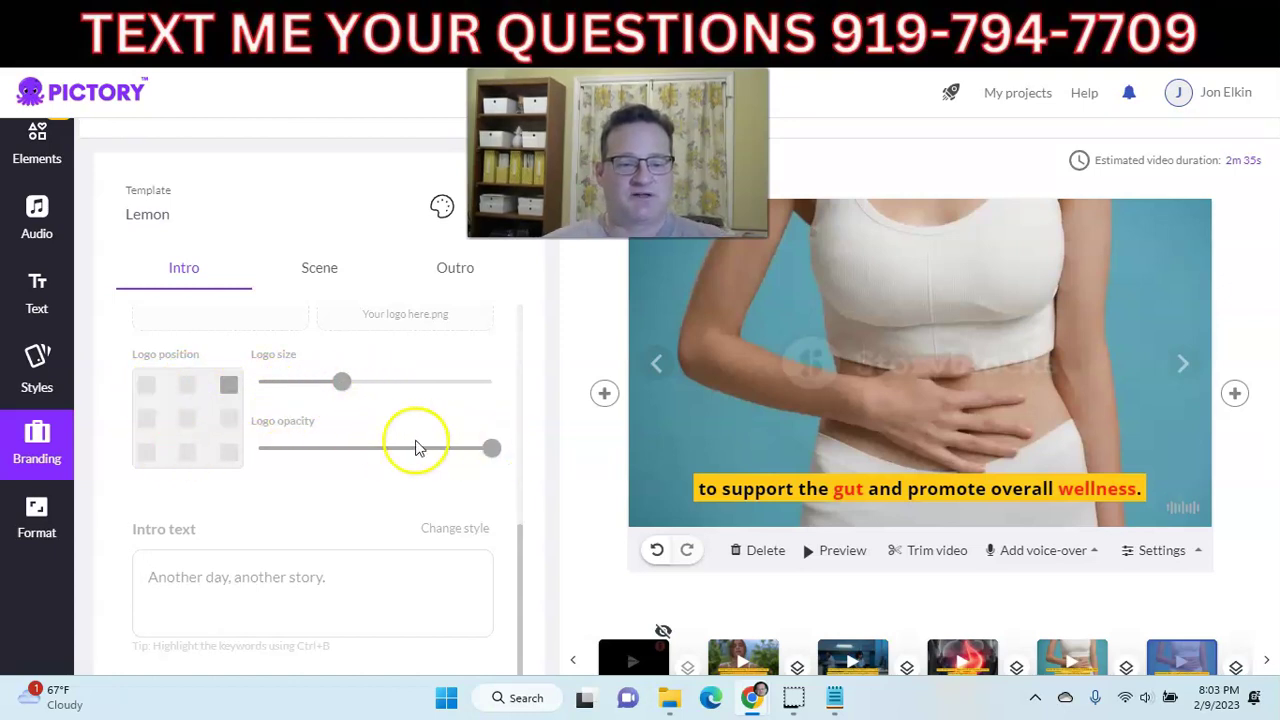
- Set the video resolution to 1080p and check the output options for generating the video
{"action": "left_click", "coordinate": [36, 515]}
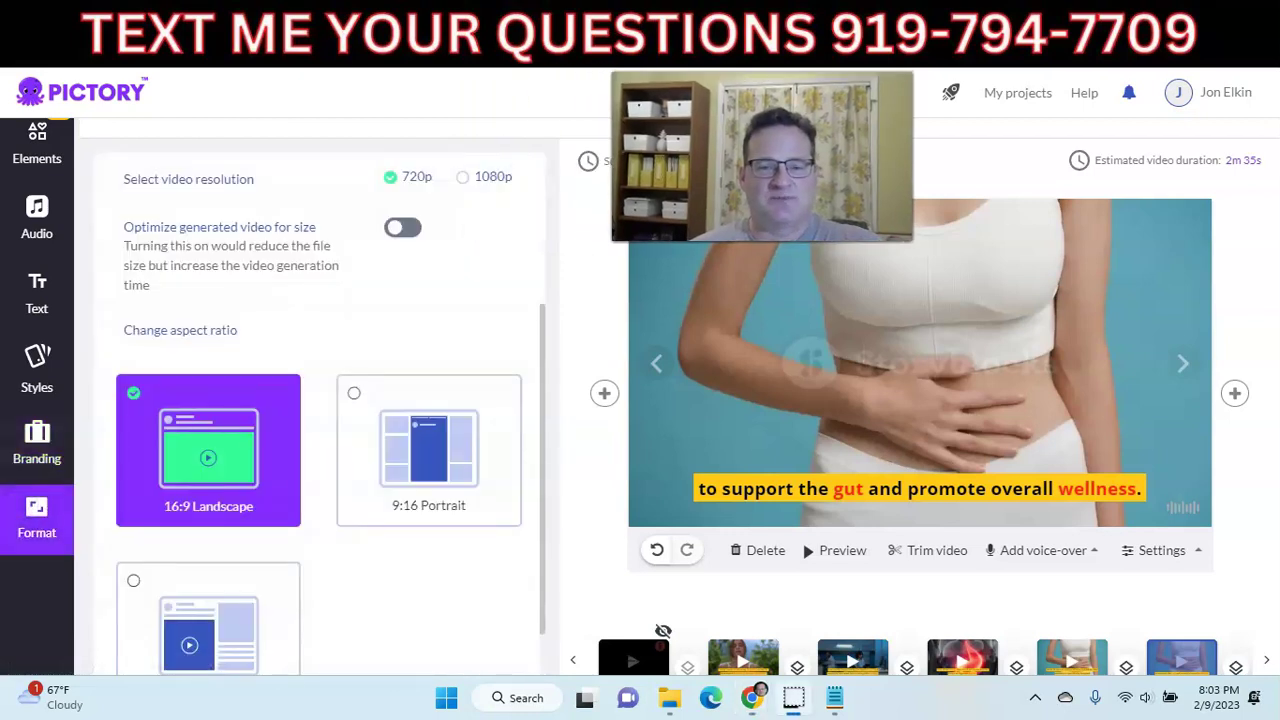
{"action": "left_click", "coordinate": [464, 180]}
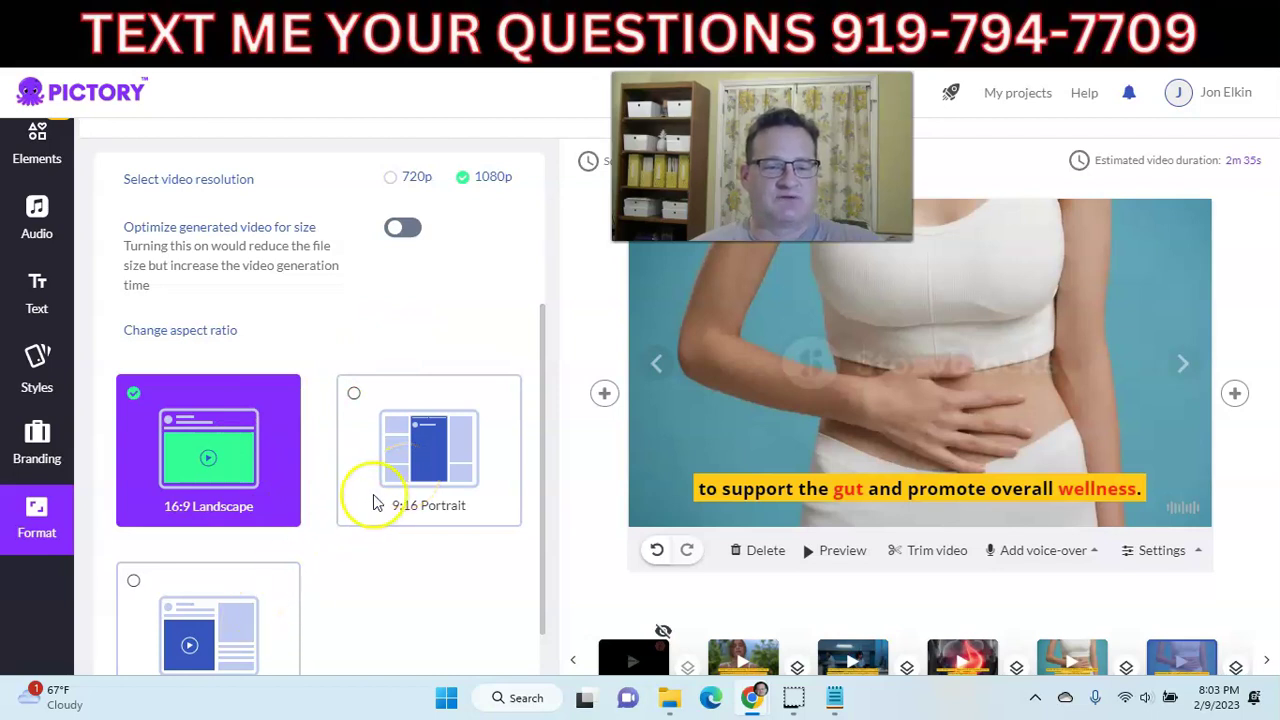
{"action": "scroll", "coordinate": [383, 366], "scroll_direction": "up", "scroll_amount": 1}
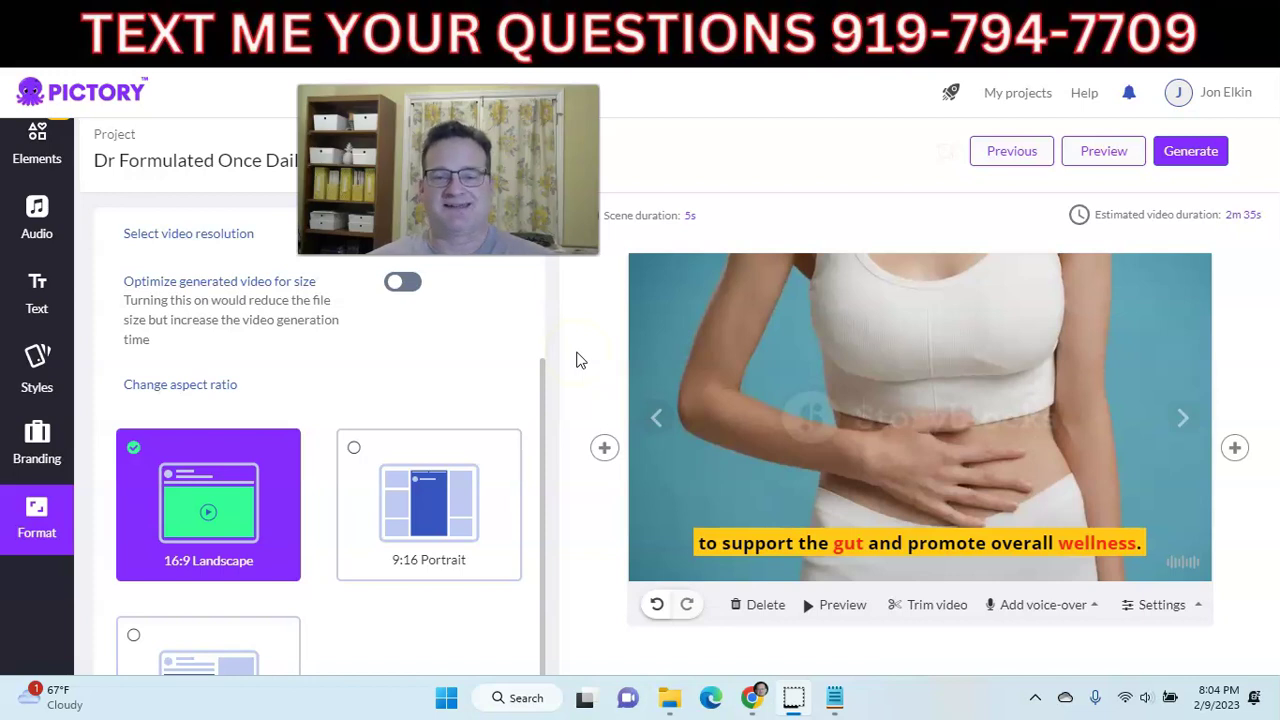
{"action": "left_click", "coordinate": [1200, 158]}
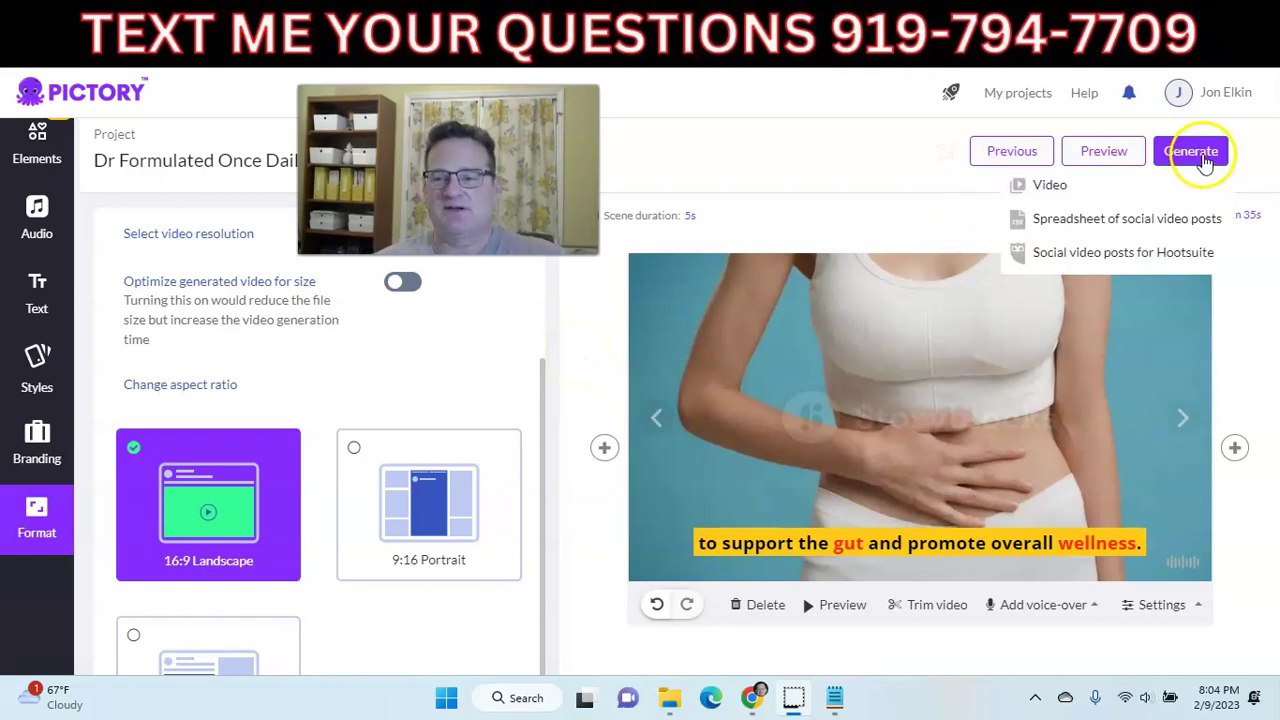
{"action": "left_click", "coordinate": [1049, 190]}
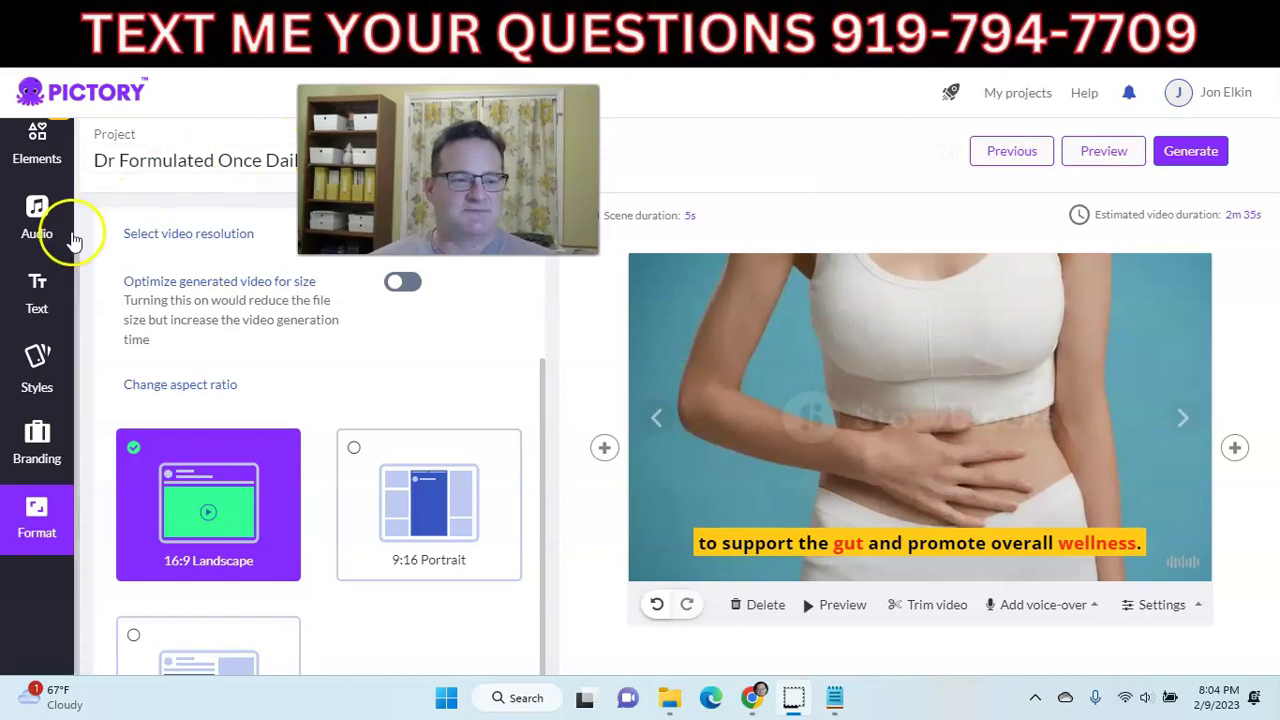
- Go through the story to the closing call to action in Scene 22 and switch to the Amazon product page
{"action": "scroll", "coordinate": [37, 212], "scroll_direction": "up", "scroll_amount": 3}
{"action": "left_click", "coordinate": [37, 165]}
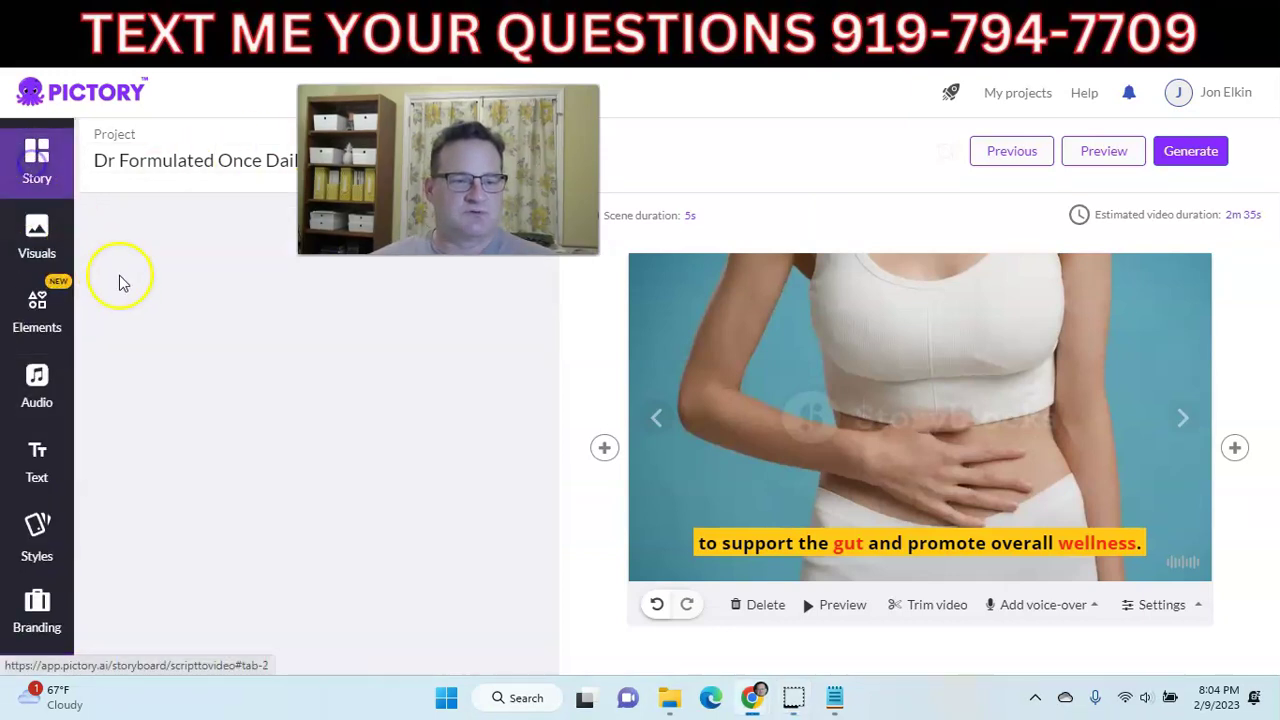
{"action": "scroll", "coordinate": [190, 310], "scroll_direction": "down", "scroll_amount": 12}
{"action": "scroll", "coordinate": [202, 328], "scroll_direction": "down", "scroll_amount": 5}
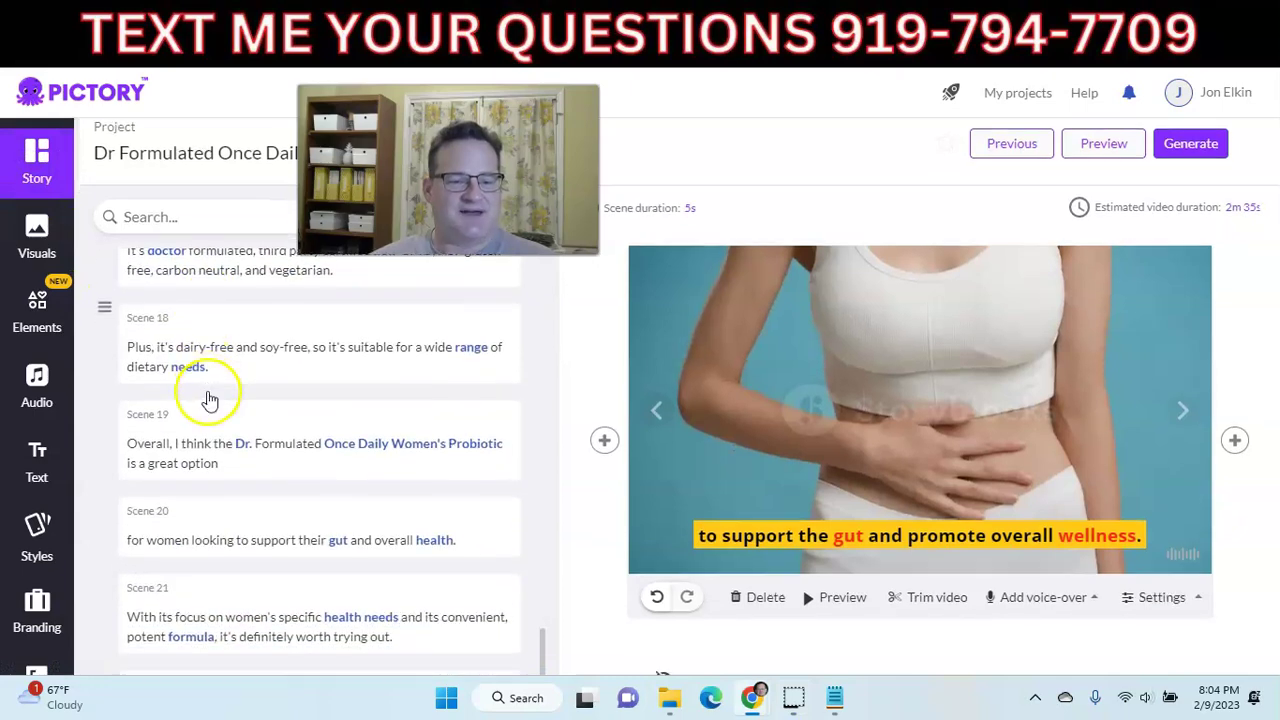
{"action": "left_click", "coordinate": [231, 620]}
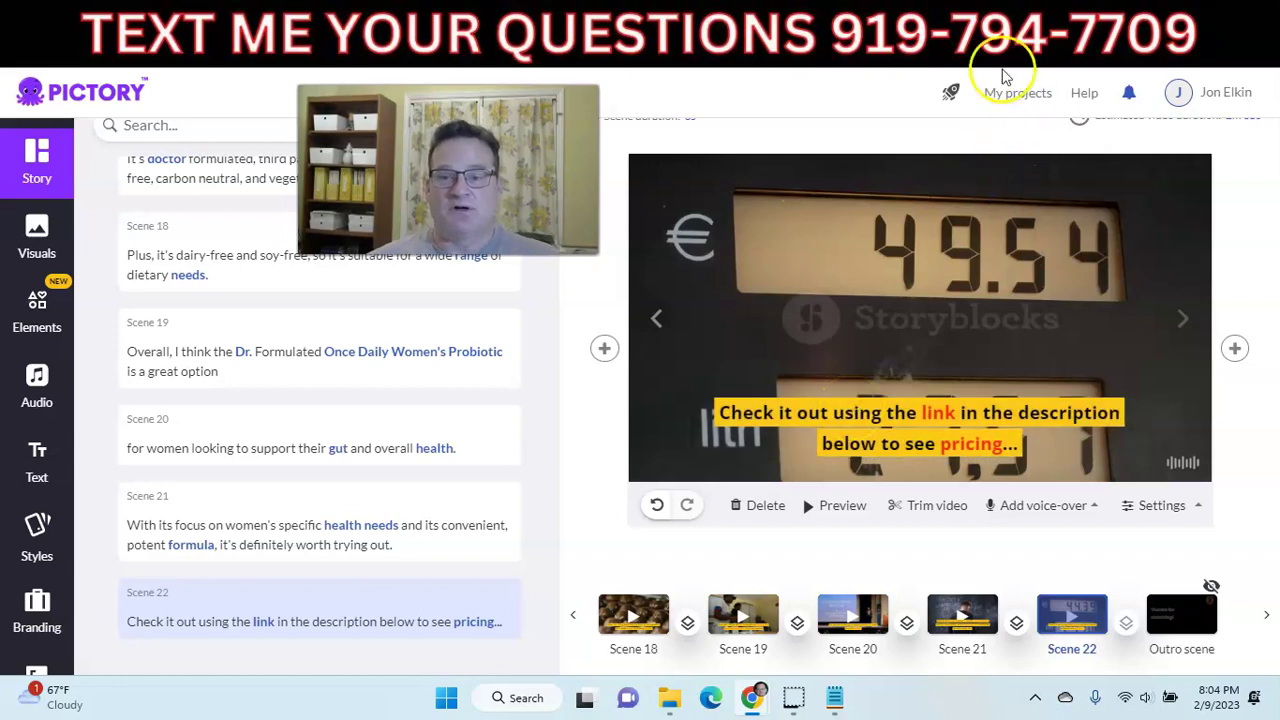
{"action": "left_click", "coordinate": [910, 60]}
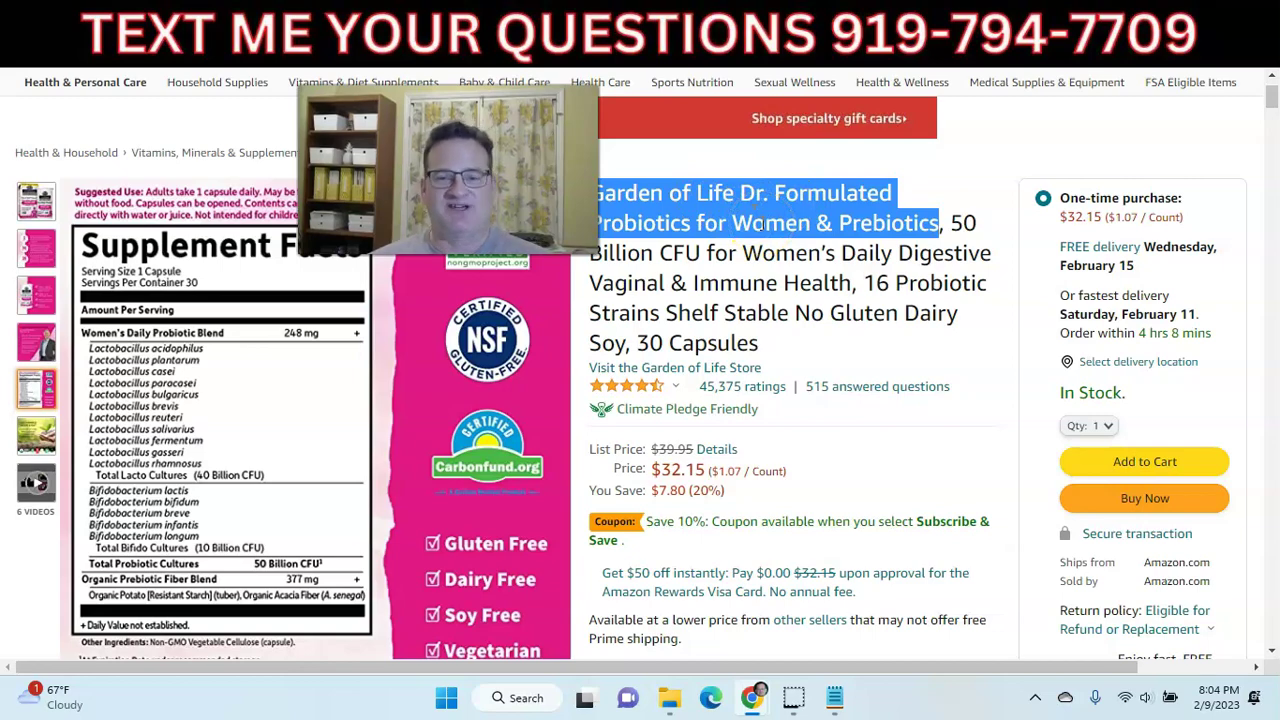
- Review the women's probiotic's feature descriptions on its Amazon page and return to the product title
{"action": "scroll", "coordinate": [762, 224], "scroll_direction": "down", "scroll_amount": 10}
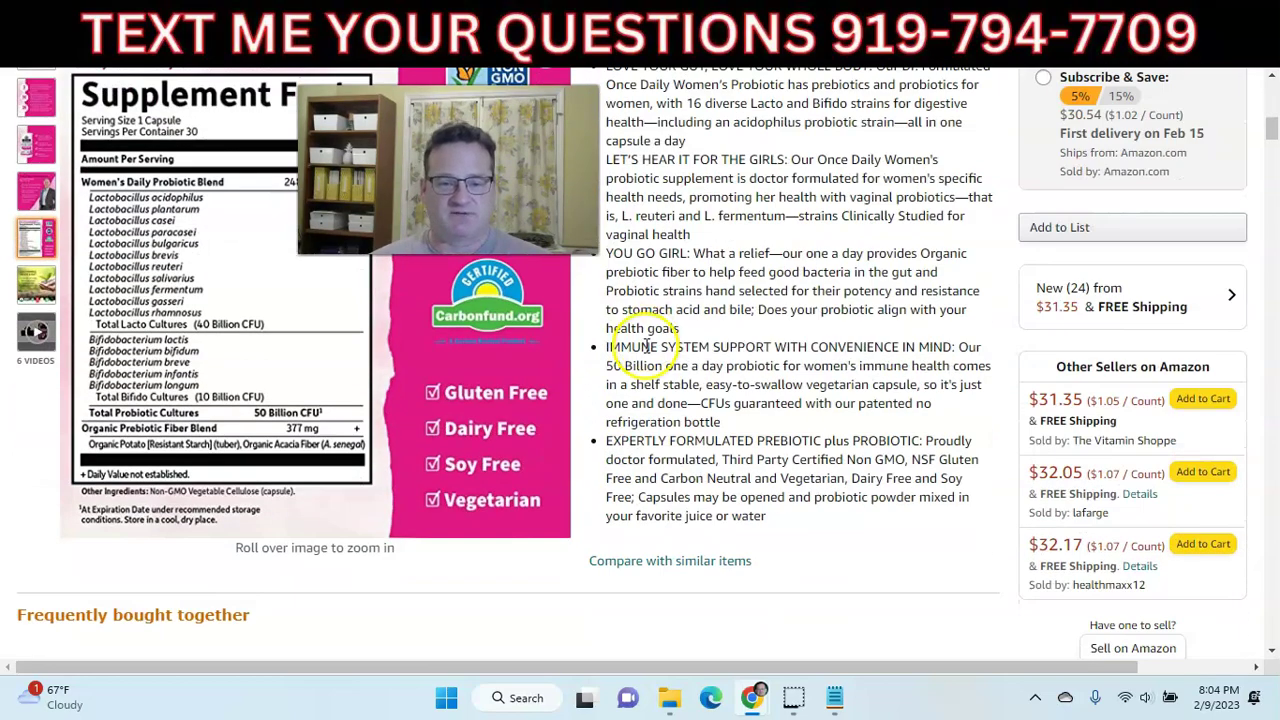
{"action": "scroll", "coordinate": [642, 266], "scroll_direction": "up", "scroll_amount": 1}
{"action": "scroll", "coordinate": [643, 262], "scroll_direction": "up", "scroll_amount": 5}
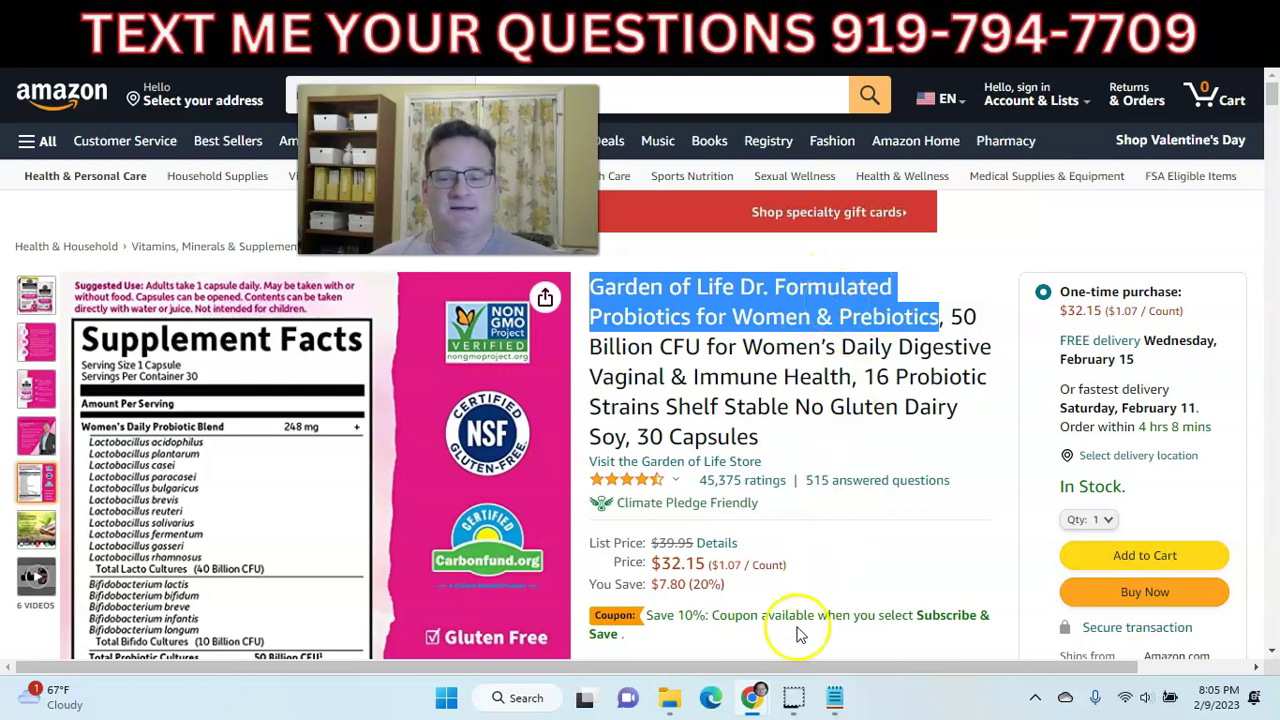
- Switch to the YouTube results for the Garden of Life probiotic and on to the Google results for the same product name
{"action": "mouse_move", "coordinate": [750, 697]}
{"action": "left_click", "coordinate": [848, 617]}
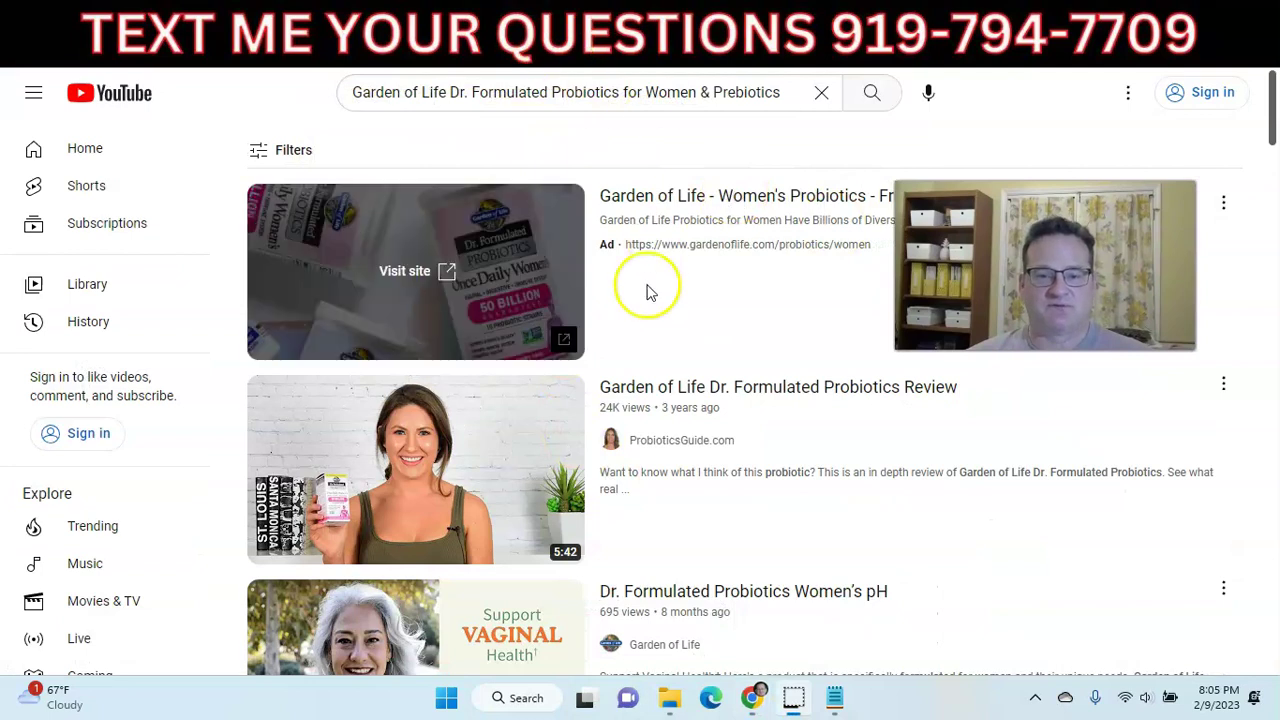
{"action": "left_click", "coordinate": [97, 25]}
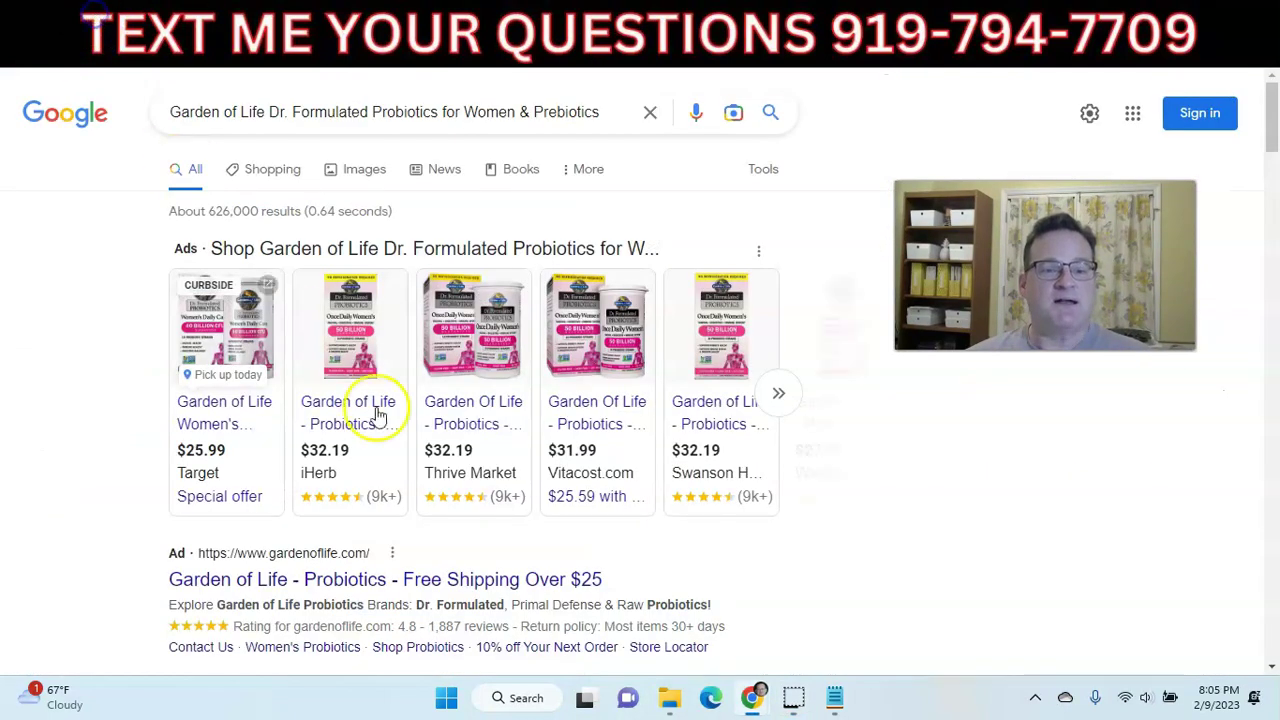
- Examine the shopping ads and the organic Google results for Garden of Life Dr. Formulated Probiotics for Women & Prebiotics
{"action": "left_click", "coordinate": [51, 310]}
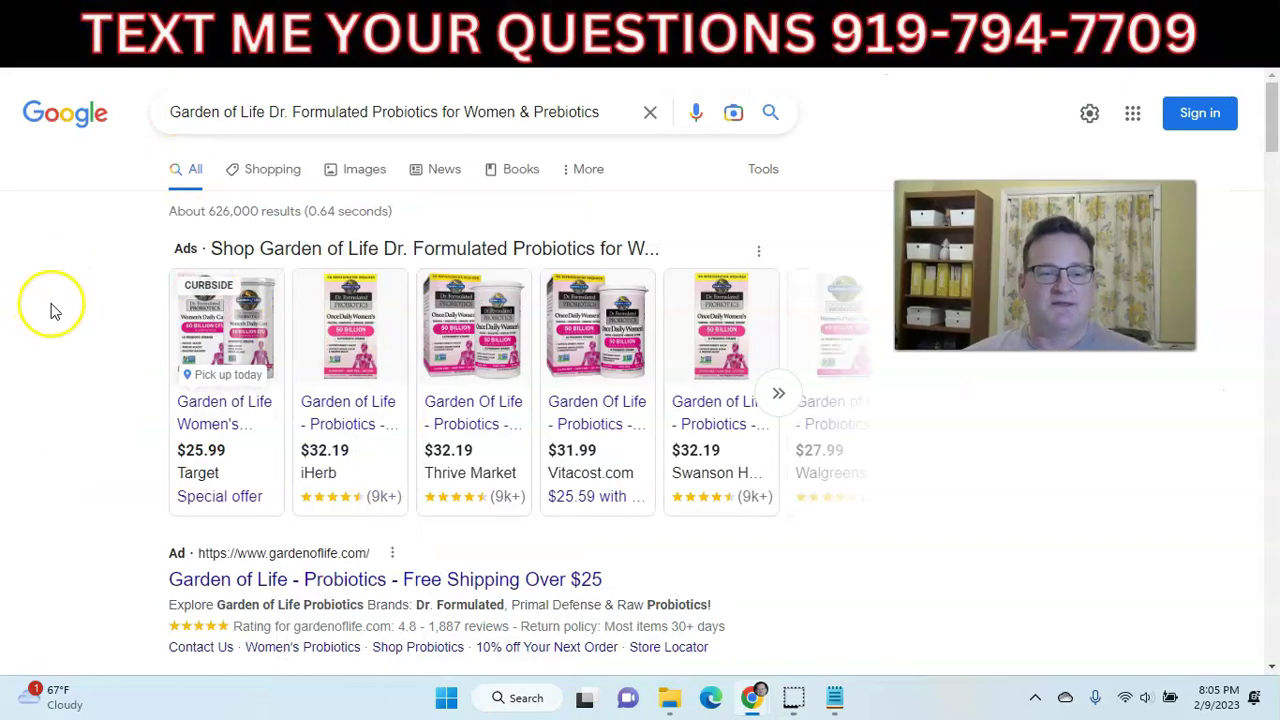
{"action": "scroll", "coordinate": [51, 316], "scroll_direction": "down", "scroll_amount": 10}
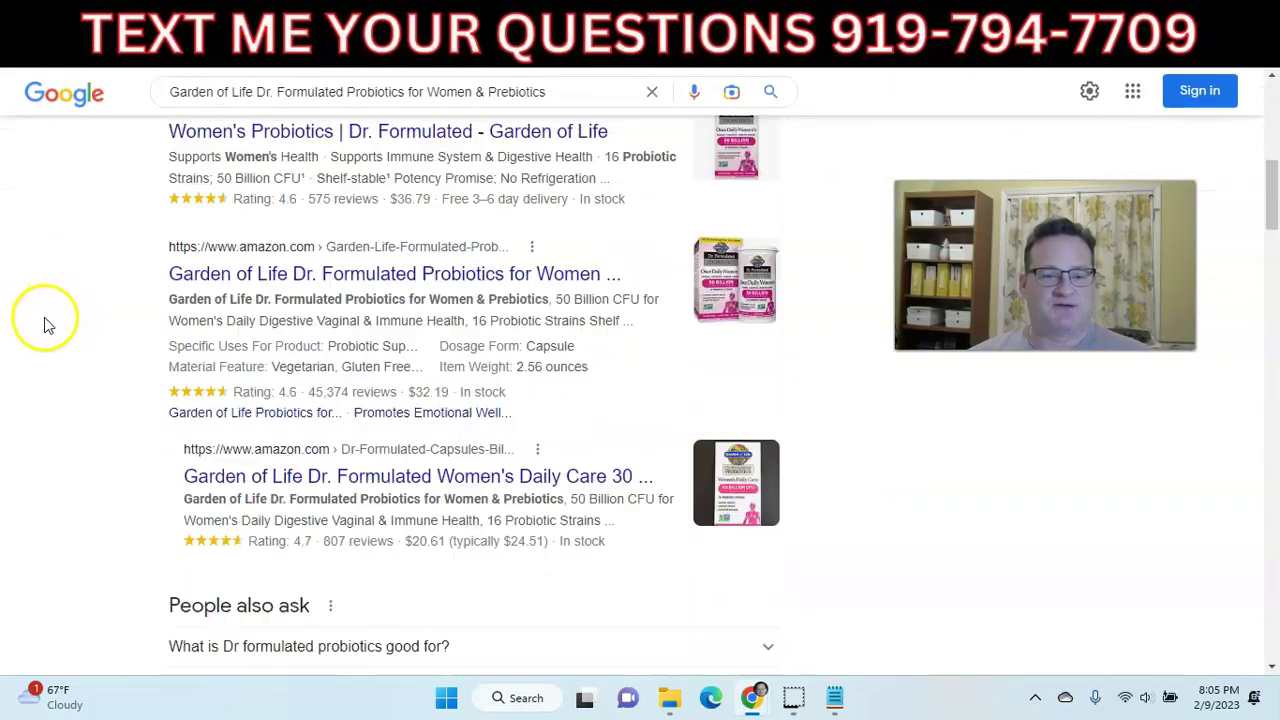
{"action": "scroll", "coordinate": [34, 449], "scroll_direction": "up", "scroll_amount": 6}
{"action": "scroll", "coordinate": [255, 513], "scroll_direction": "down", "scroll_amount": 2}
{"action": "scroll", "coordinate": [255, 513], "scroll_direction": "down", "scroll_amount": 1}
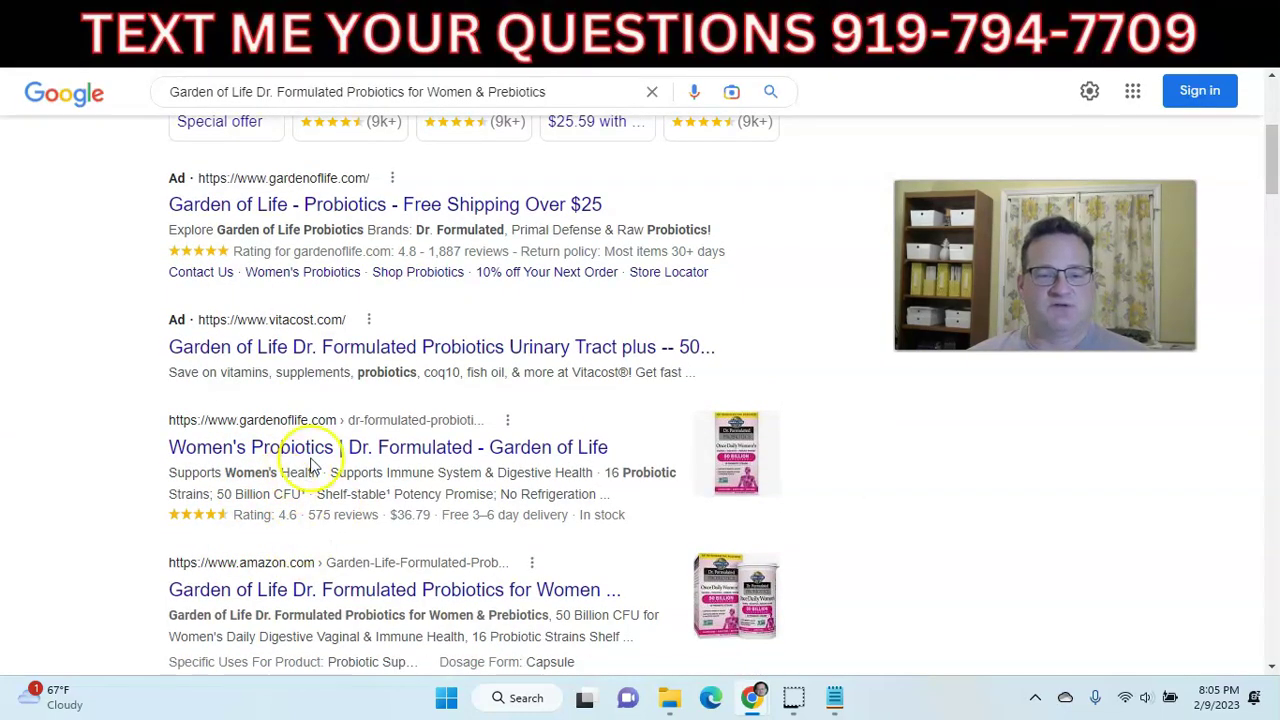
{"action": "scroll", "coordinate": [77, 449], "scroll_direction": "up", "scroll_amount": 5}
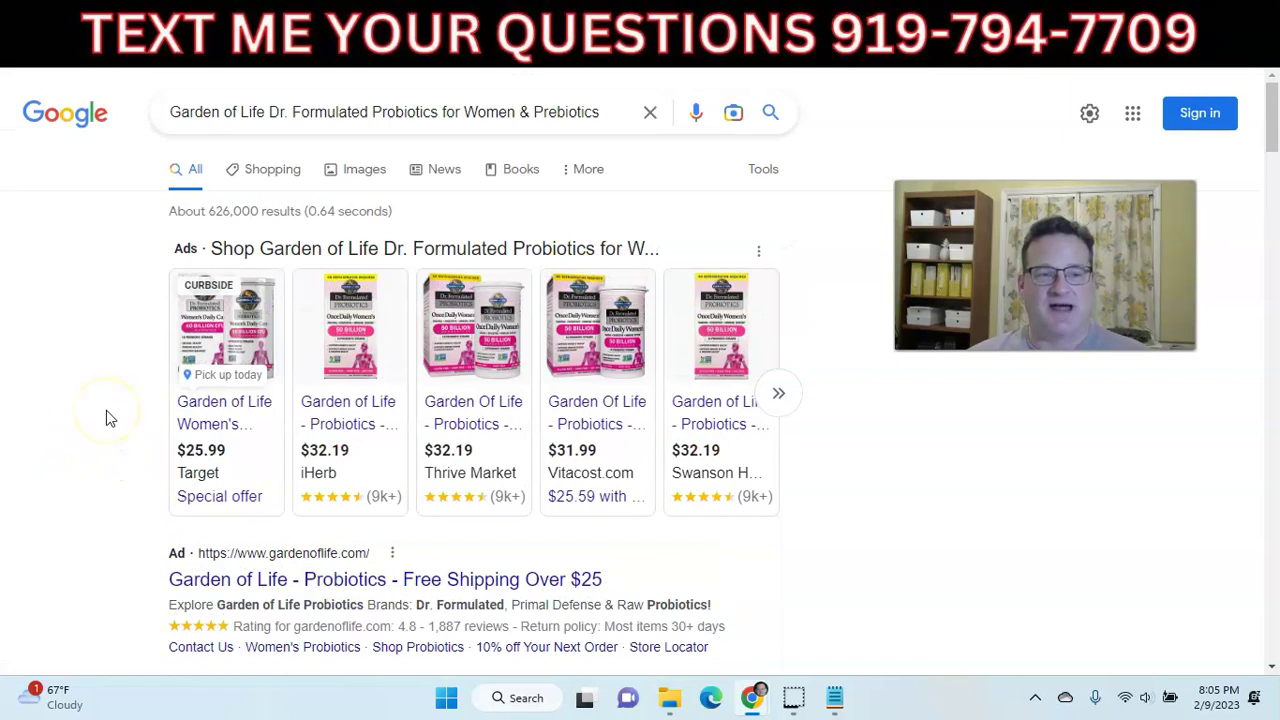
- Switch back to the Amazon product page and on to the Pictory home page
{"action": "mouse_move", "coordinate": [752, 700]}
{"action": "left_click", "coordinate": [705, 630]}
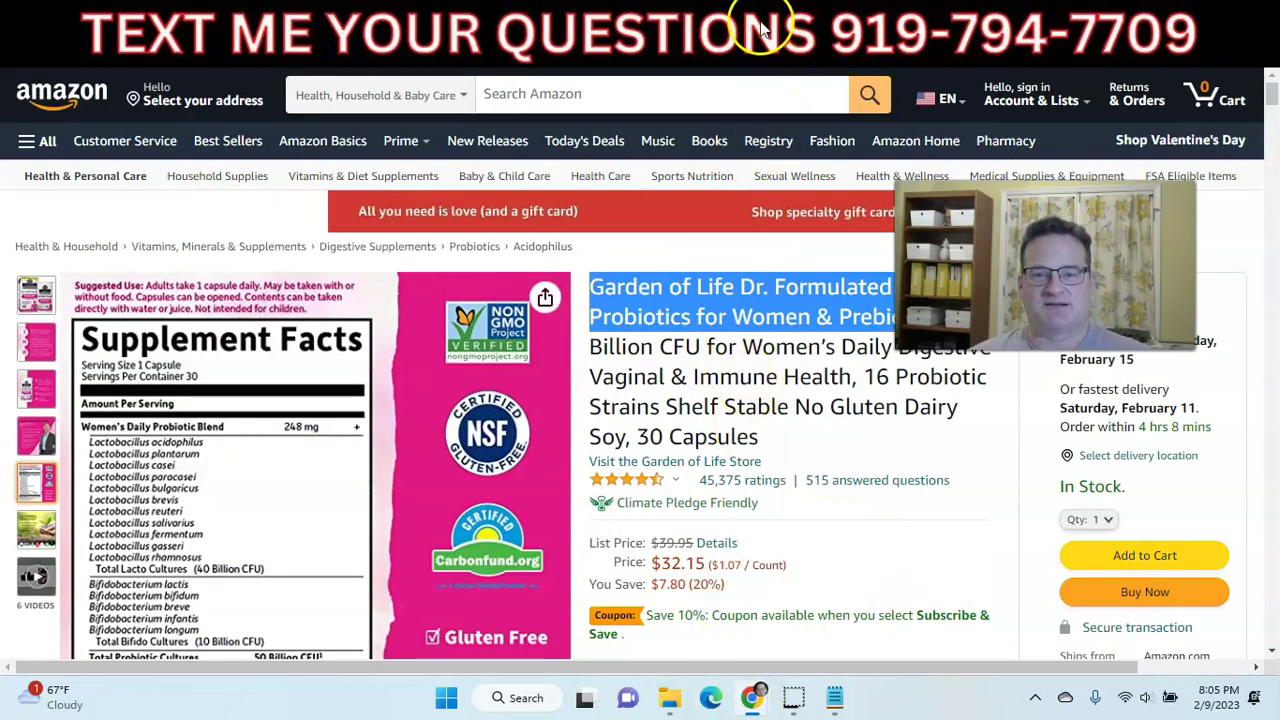
{"action": "left_click", "coordinate": [688, 24]}
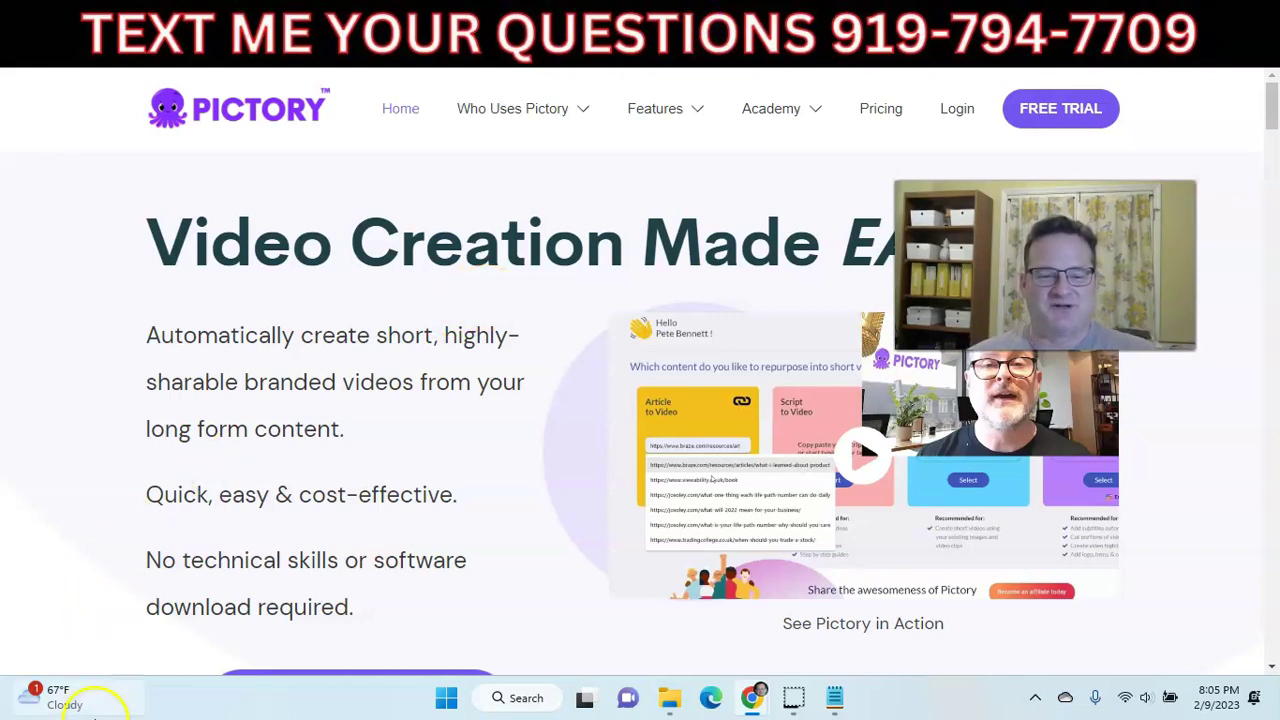
{"action": "mouse_move", "coordinate": [760, 703]}
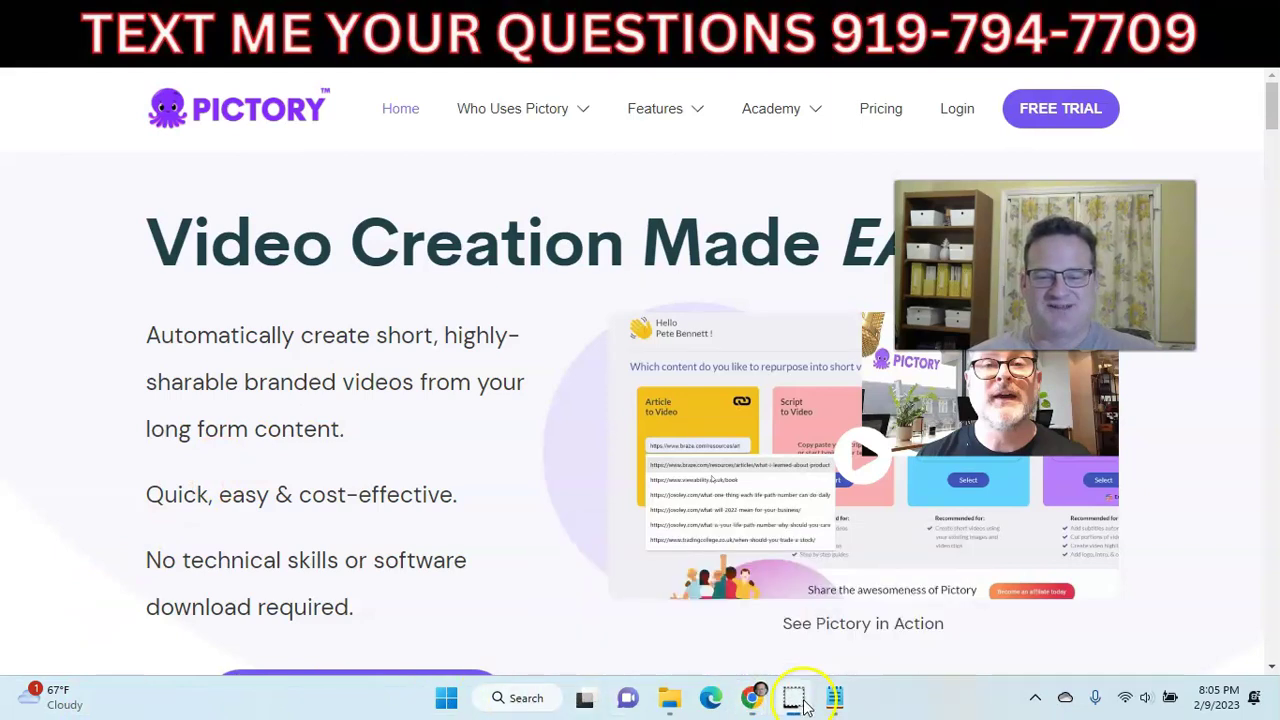